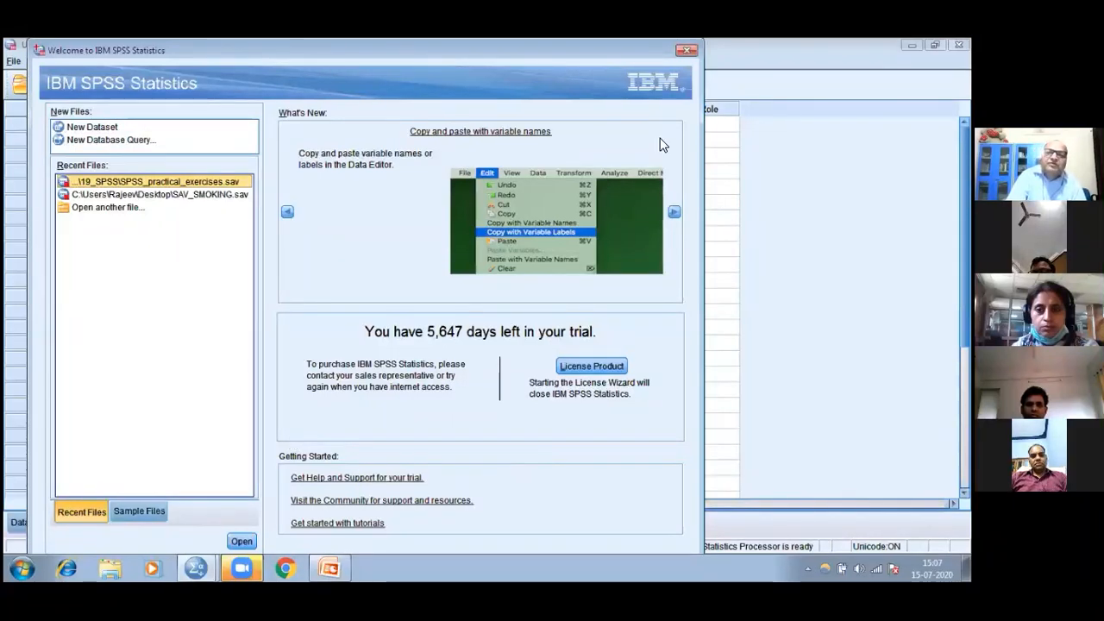
Dismiss the SPSS welcome window and consult the Starting SPSS slide in PowerPoint, returning to the empty Data Editor
{"action": "left_click", "coordinate": [685, 51]}
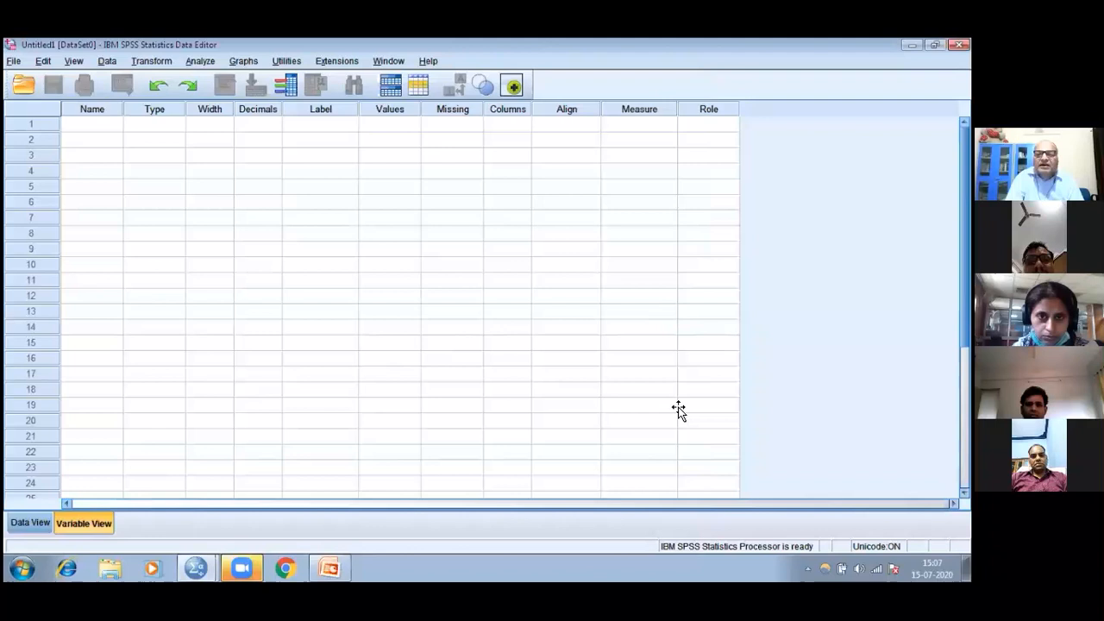
{"action": "key", "text": "alt+Tab"}
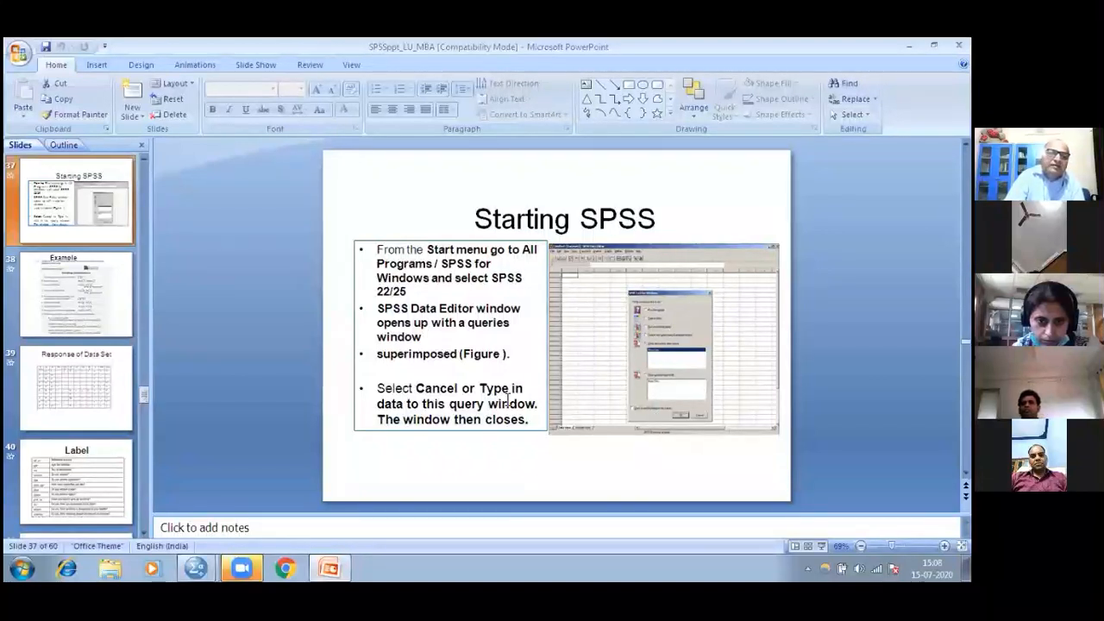
{"action": "left_click", "coordinate": [332, 566]}
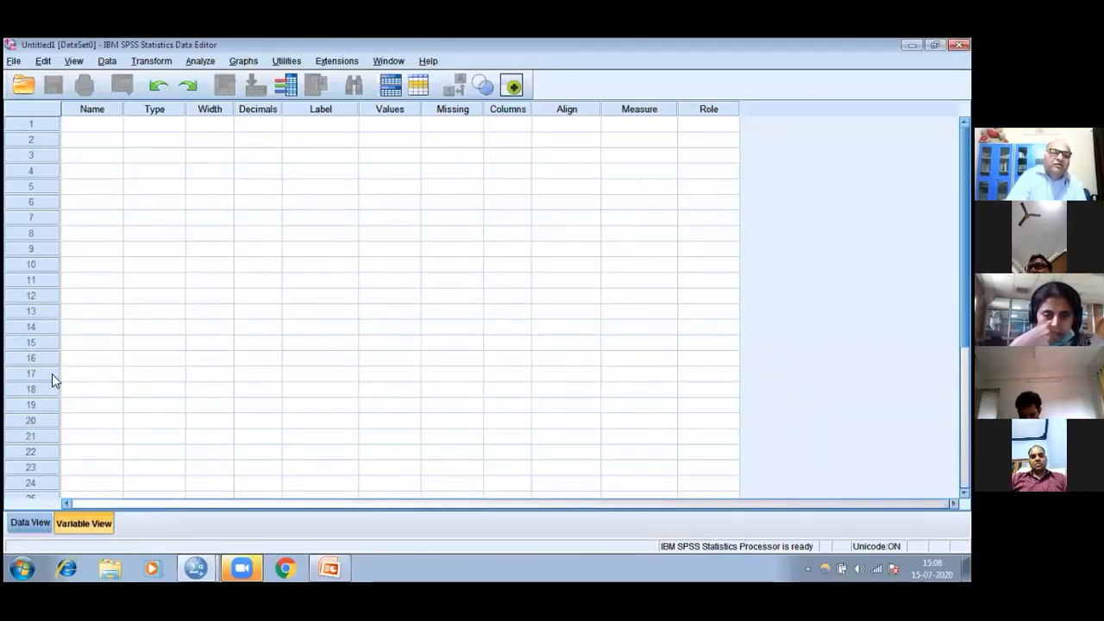
In Data View, enter 2223 in row 1 of the first and second variable columns
{"action": "left_click", "coordinate": [29, 522]}
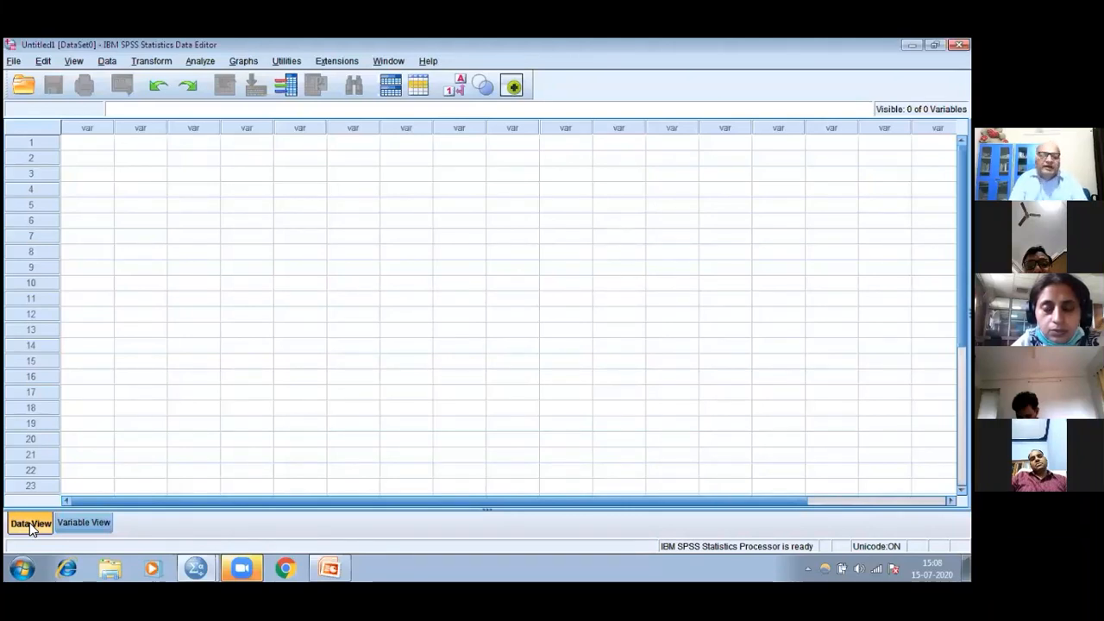
{"action": "left_click", "coordinate": [92, 151]}
{"action": "type", "text": "2223"}
{"action": "left_click", "coordinate": [148, 147]}
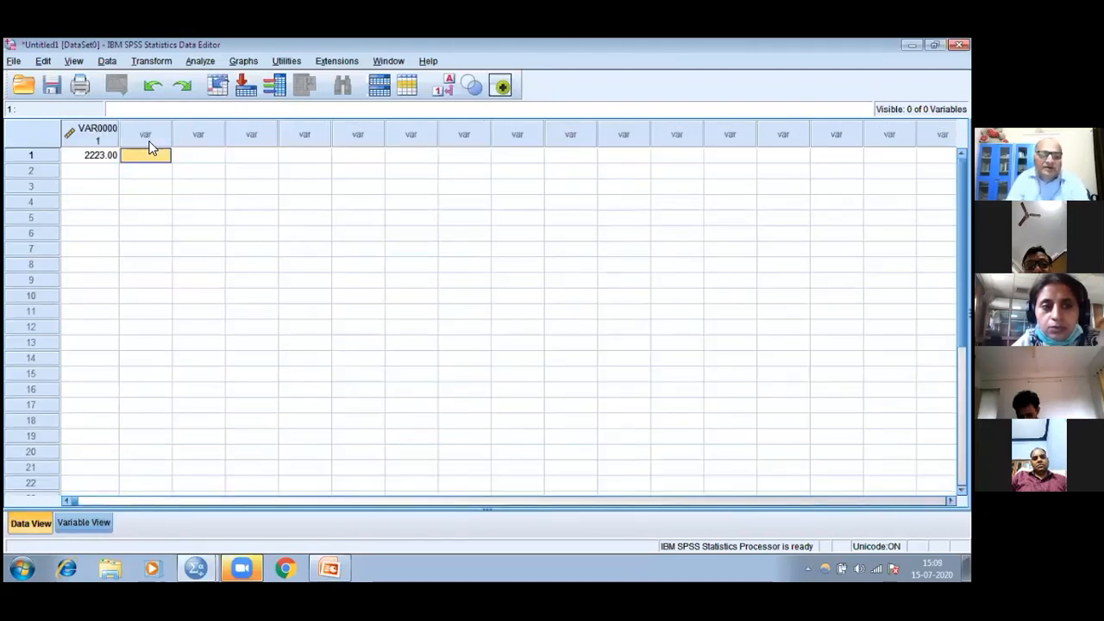
{"action": "type", "text": "2223"}
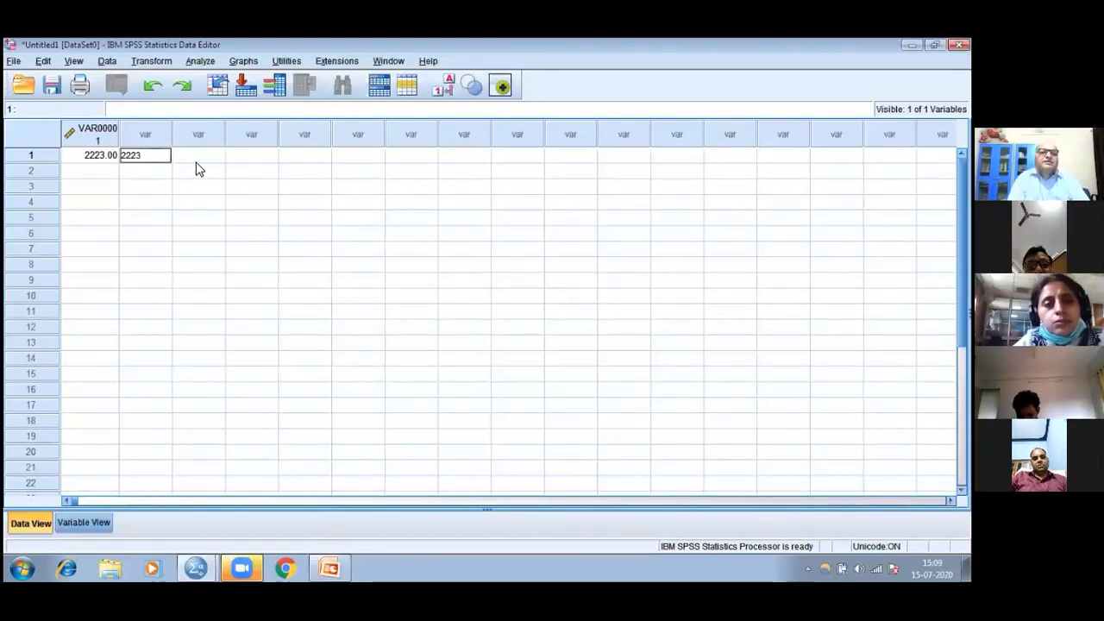
{"action": "key", "text": "Tab"}
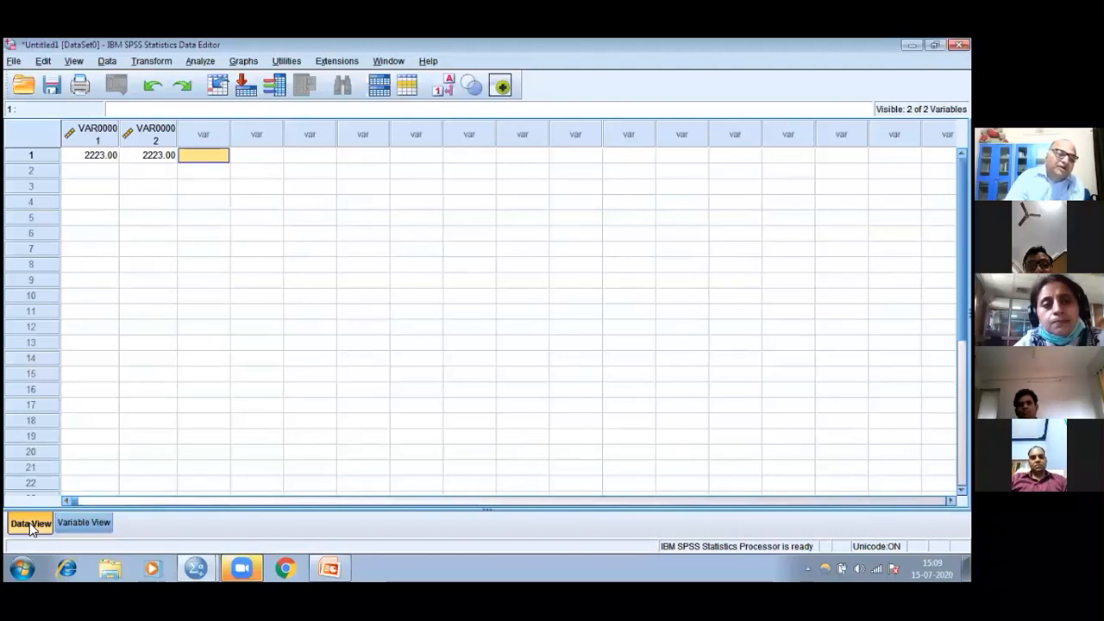
Delete both variables, VAR00001 and VAR00002, in Variable View and check the Data View grid
{"action": "left_click", "coordinate": [78, 523]}
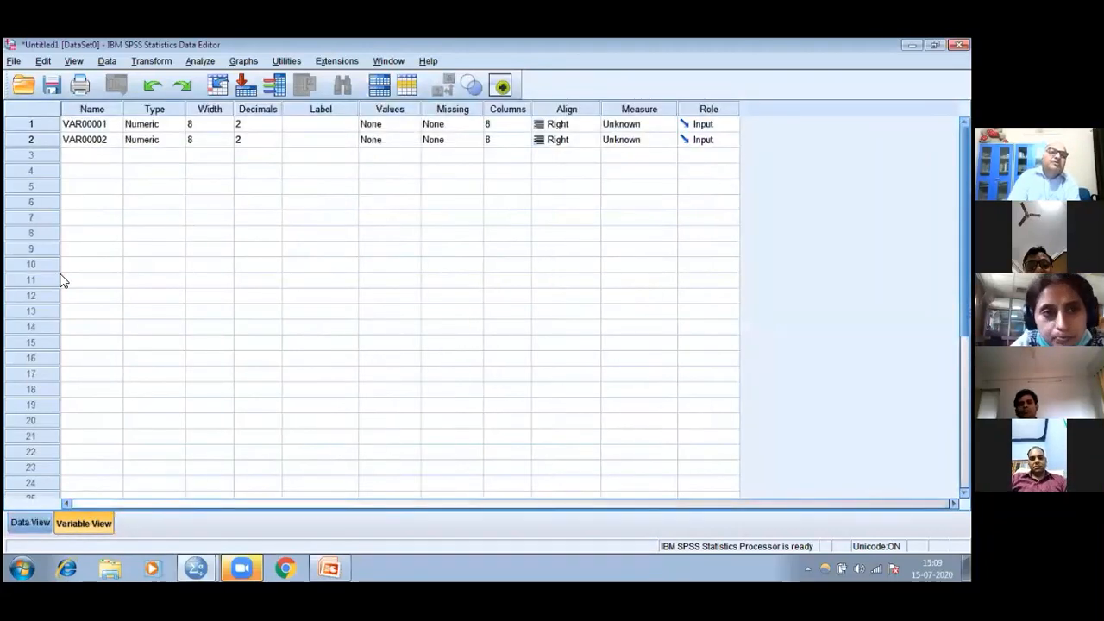
{"action": "left_click", "coordinate": [67, 129]}
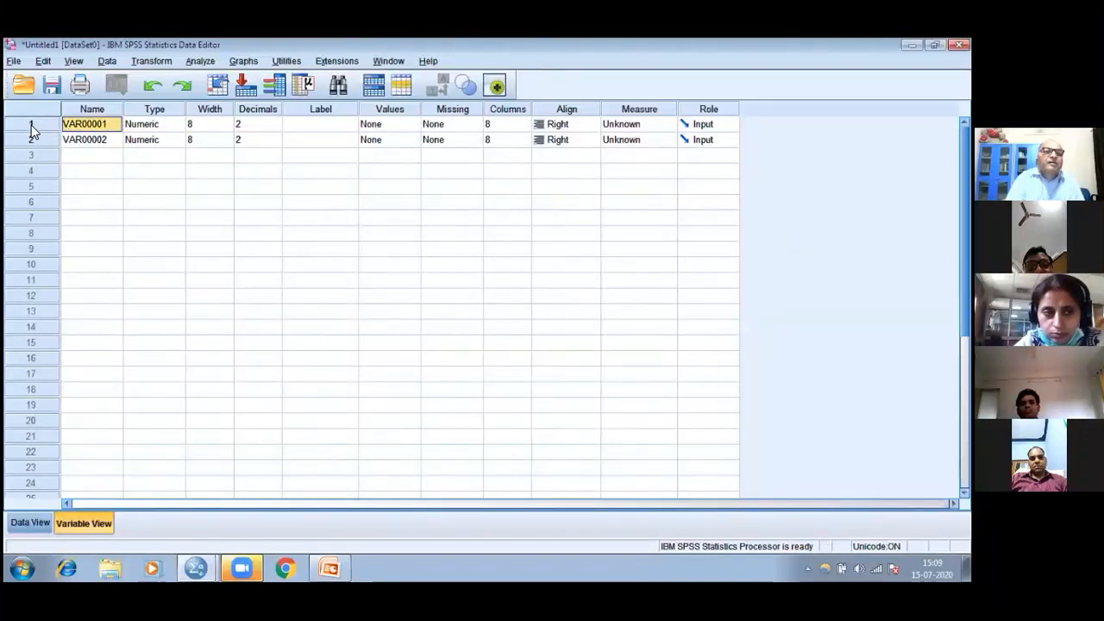
{"action": "left_click", "coordinate": [31, 127]}
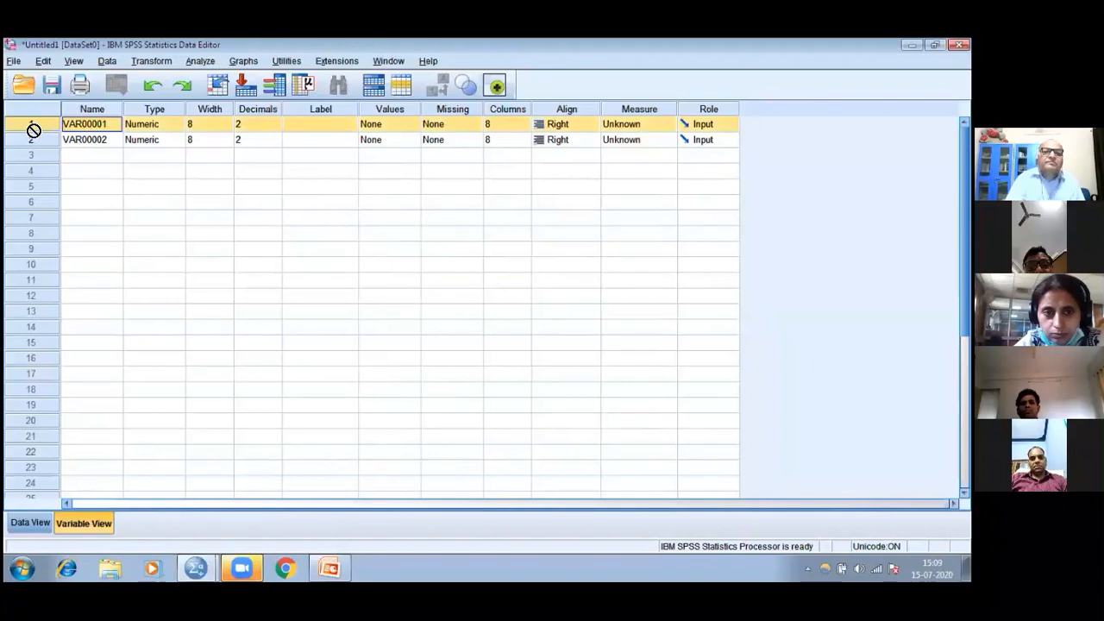
{"action": "key", "text": "BackSpace"}
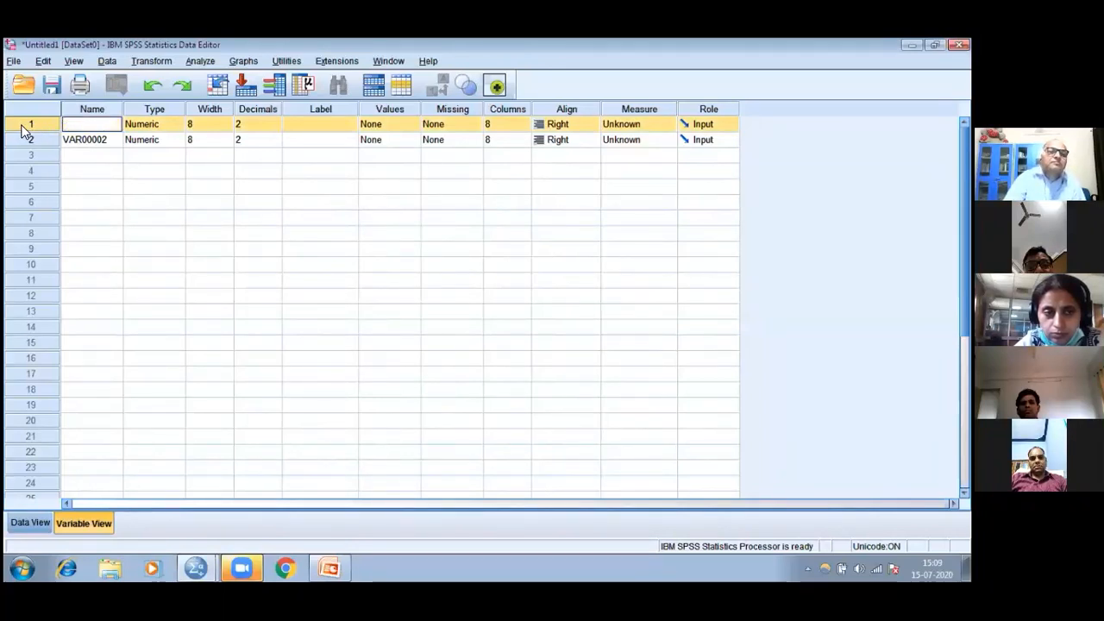
{"action": "key", "text": "Escape"}
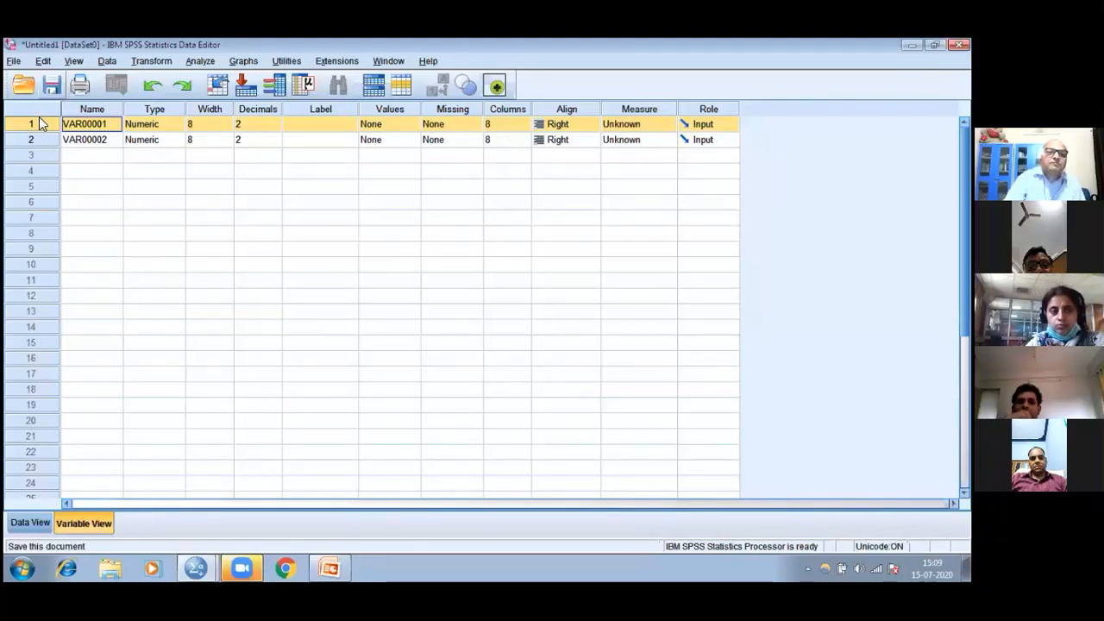
{"action": "right_click", "coordinate": [40, 124]}
{"action": "left_click", "coordinate": [62, 178]}
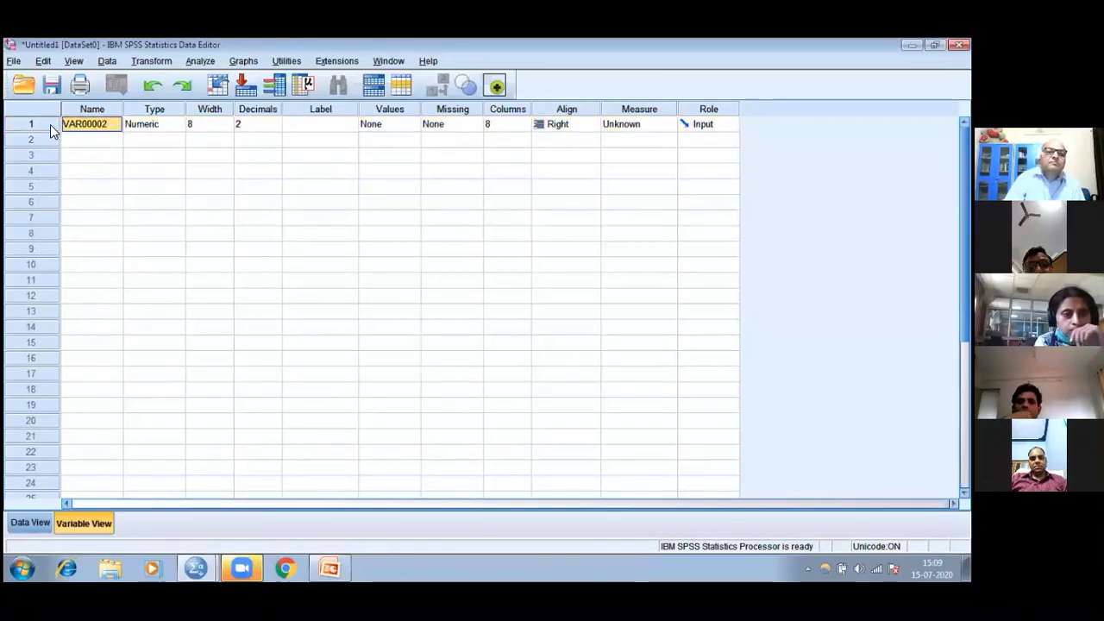
{"action": "right_click", "coordinate": [47, 120]}
{"action": "left_click", "coordinate": [61, 174]}
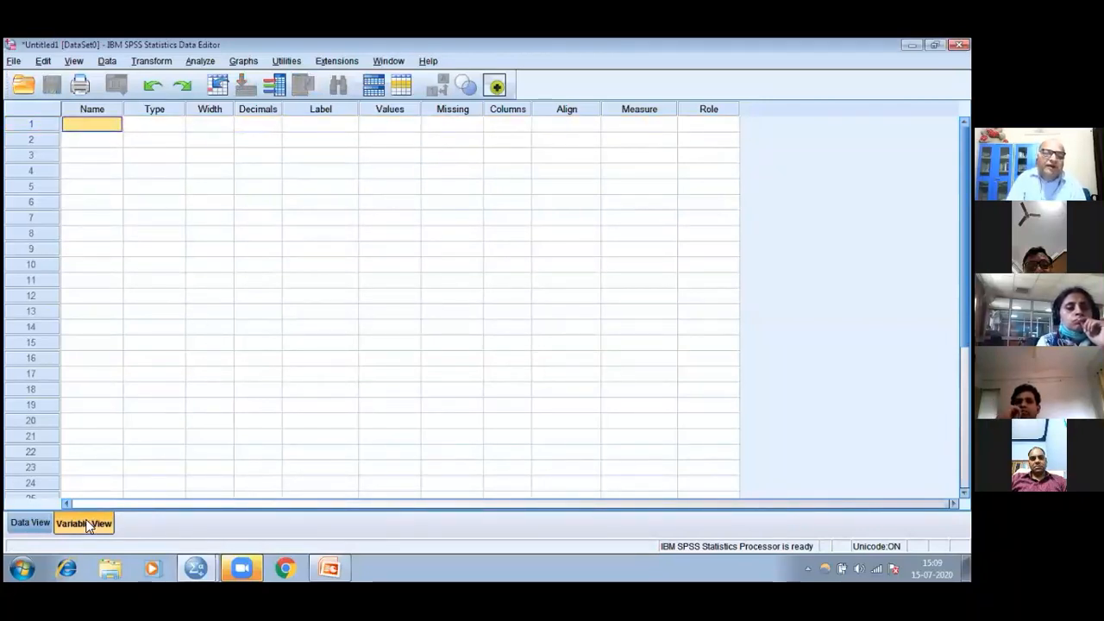
{"action": "left_click", "coordinate": [37, 523]}
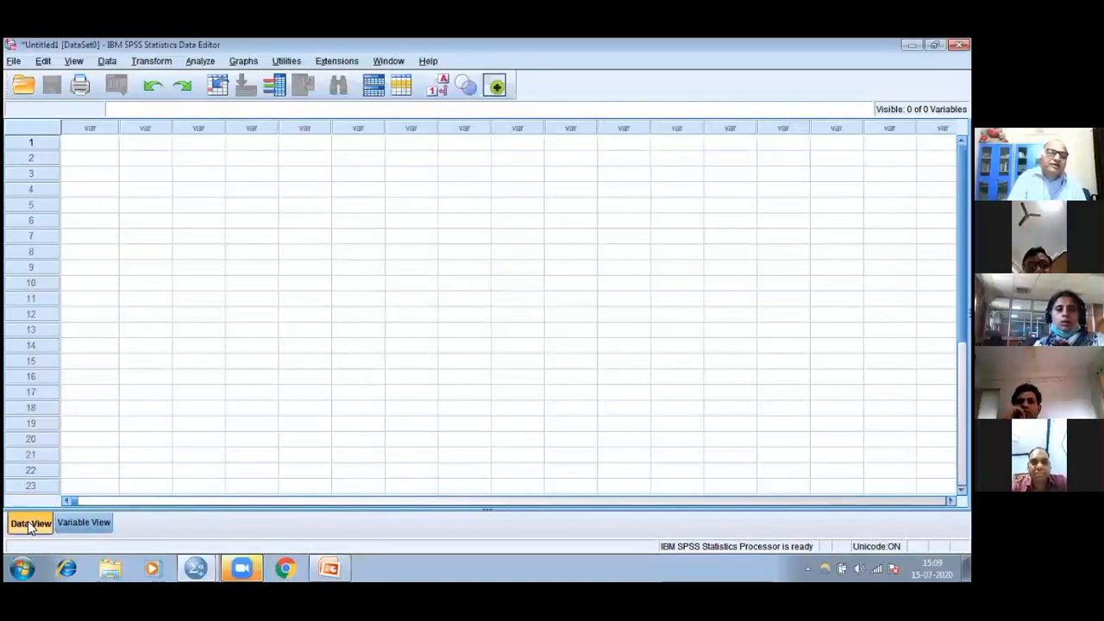
{"action": "left_click", "coordinate": [74, 526]}
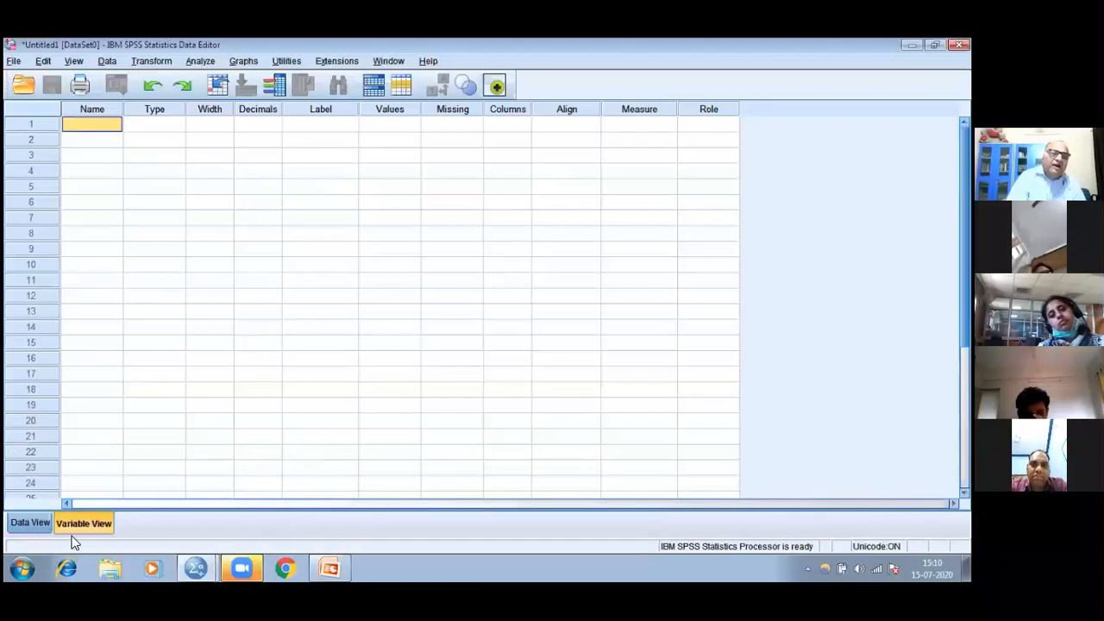
Switch to the PowerPoint presentation and start the slide show from the Starting SPSS slide
{"action": "mouse_move", "coordinate": [331, 562]}
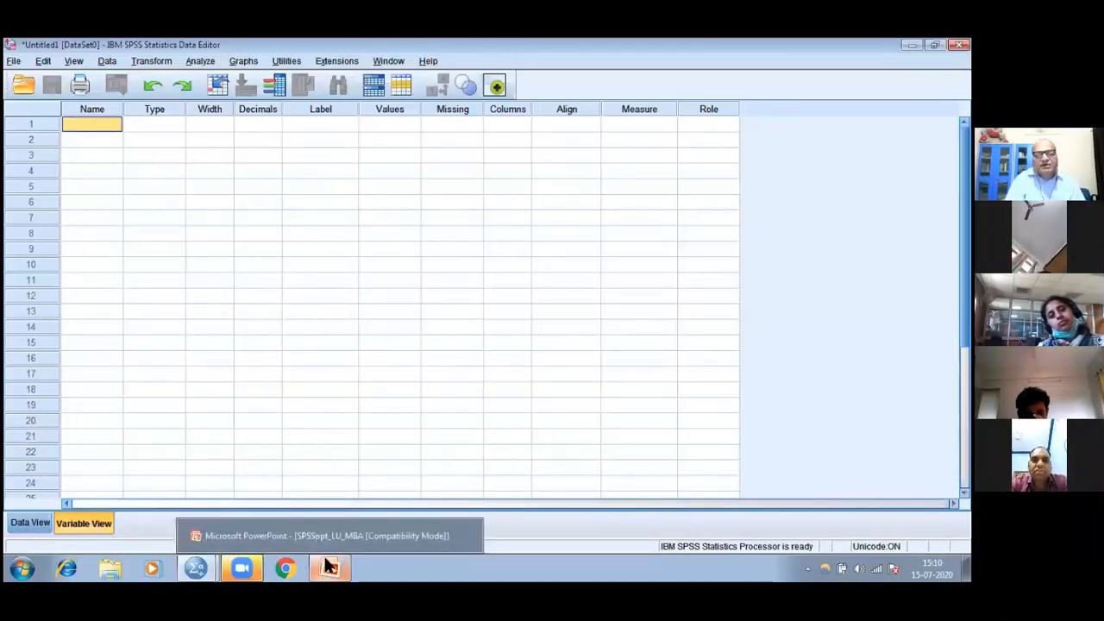
{"action": "left_click", "coordinate": [330, 562]}
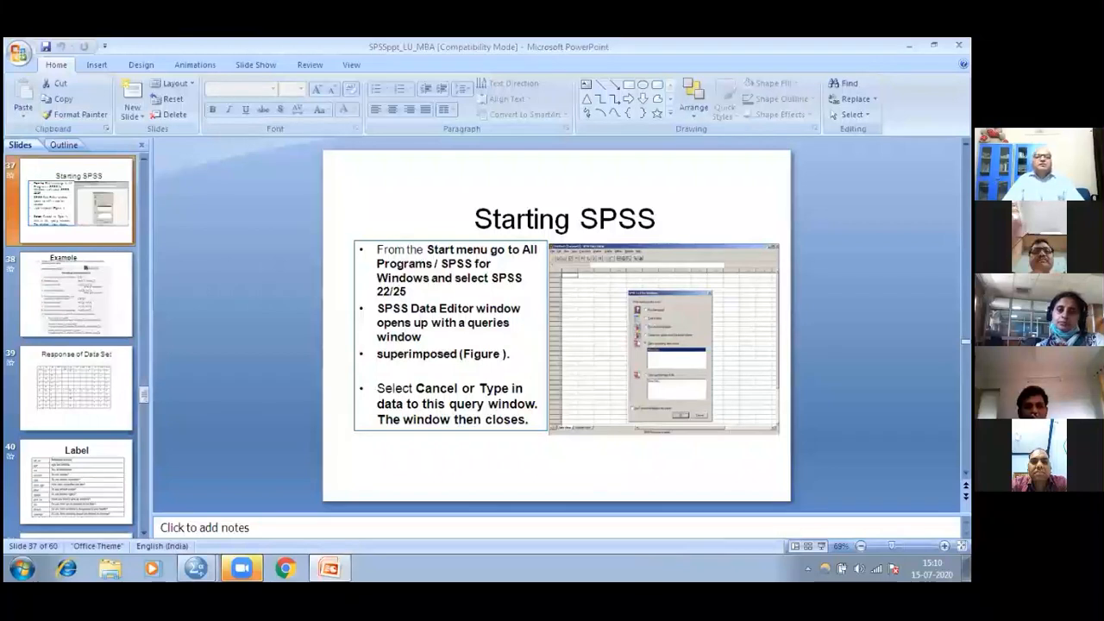
{"action": "key", "text": "shift+F5"}
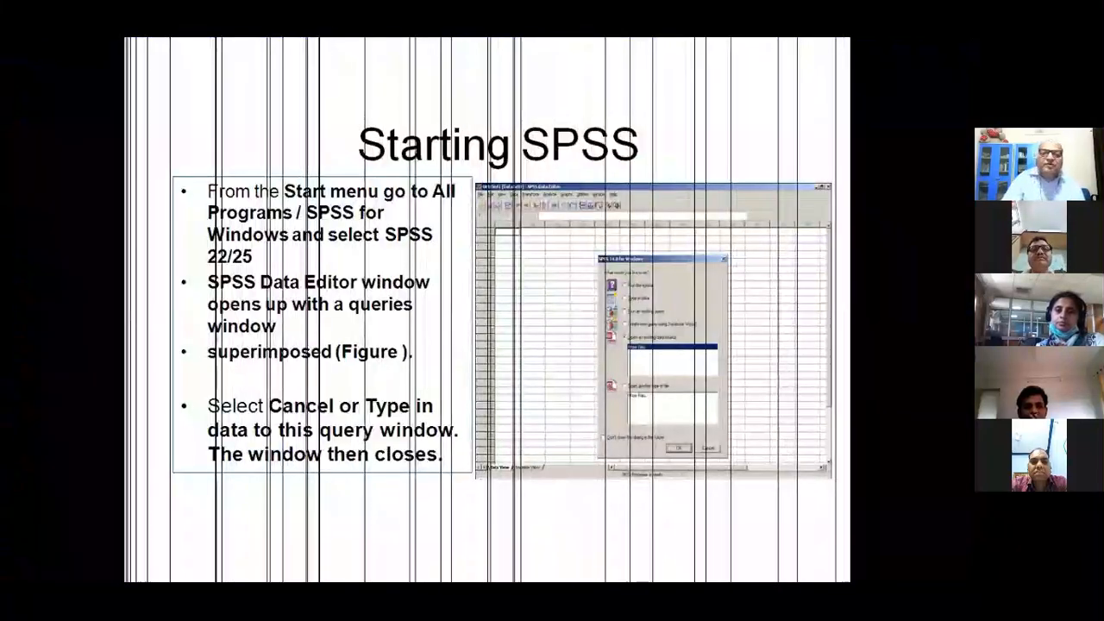
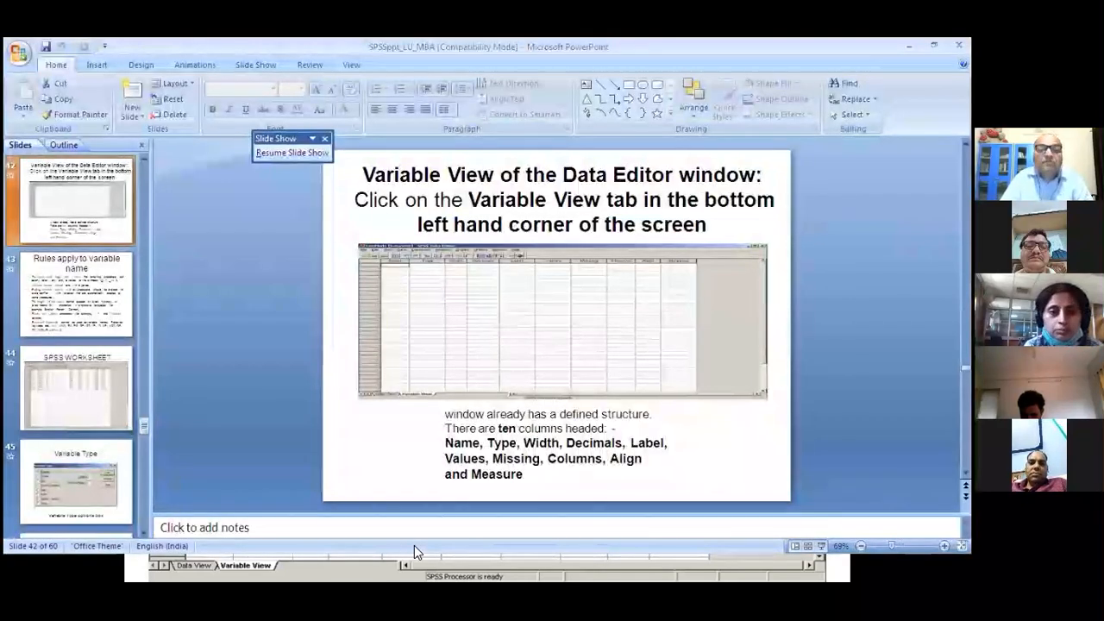
Switch to the SPSS Data Editor and name the first variable Ref_no in Variable View
{"action": "key", "text": "alt+Tab"}
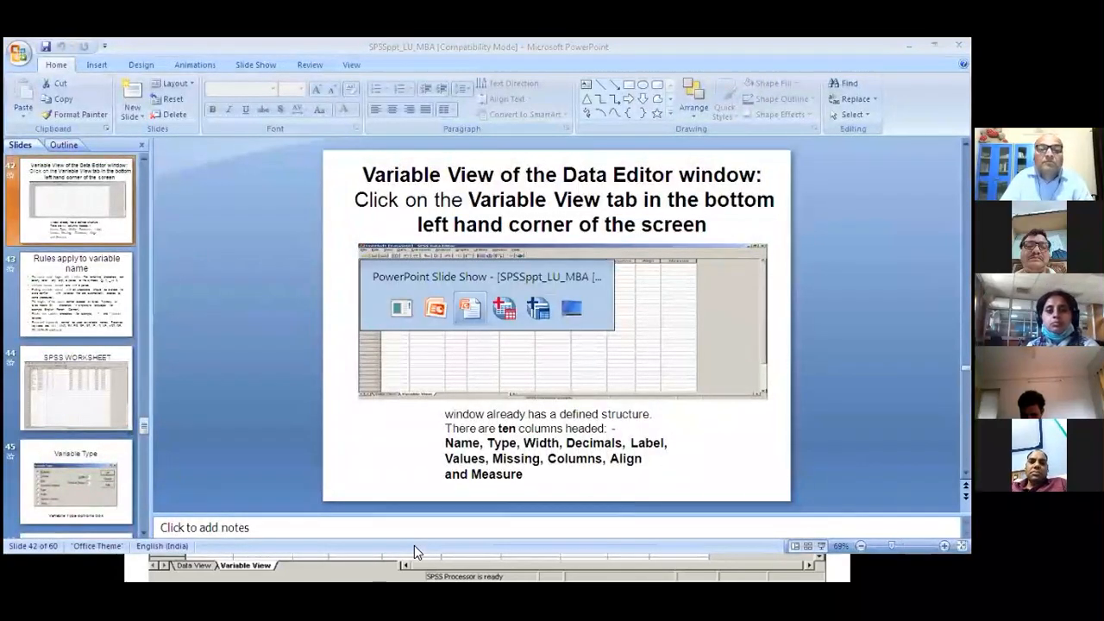
{"action": "key", "text": "alt+Tab"}
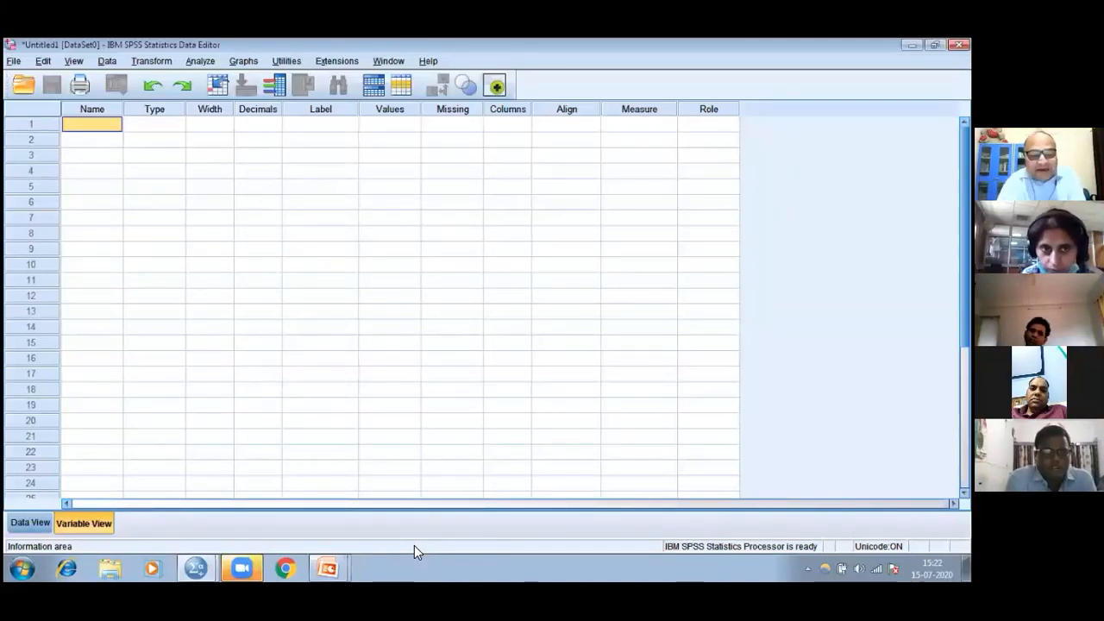
{"action": "type", "text": "Ref"}
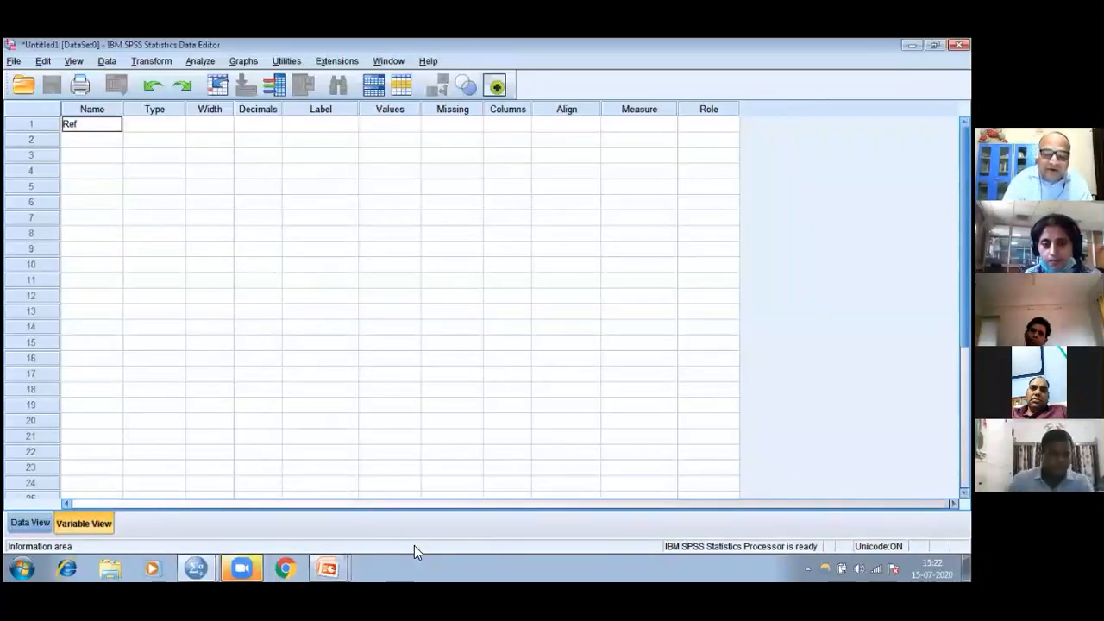
{"action": "type", "text": "_no"}
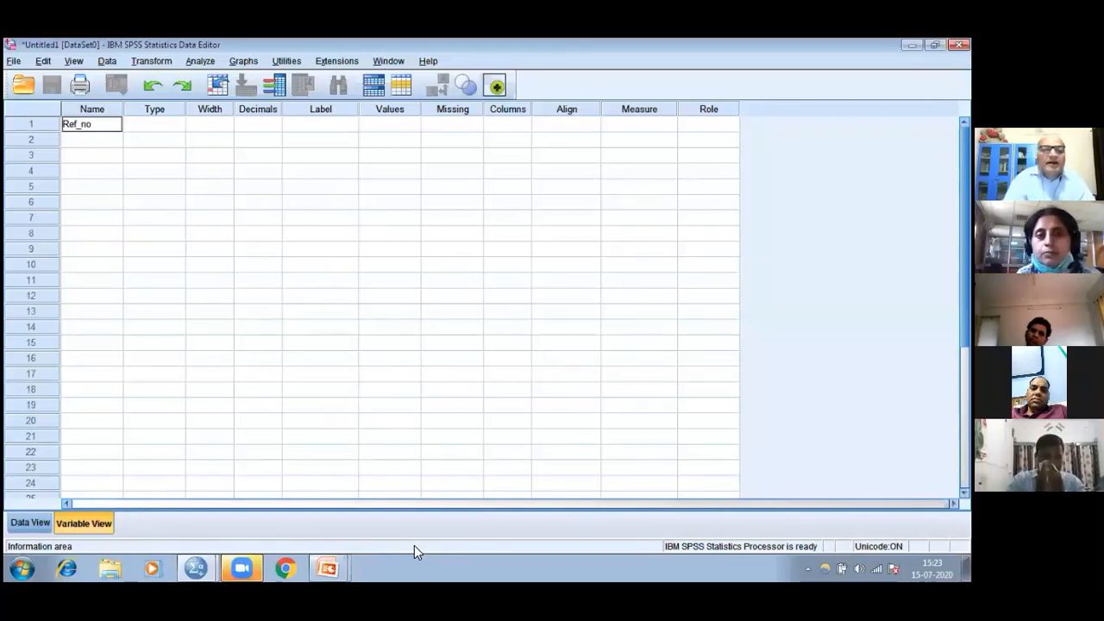
{"action": "key", "text": "Return"}
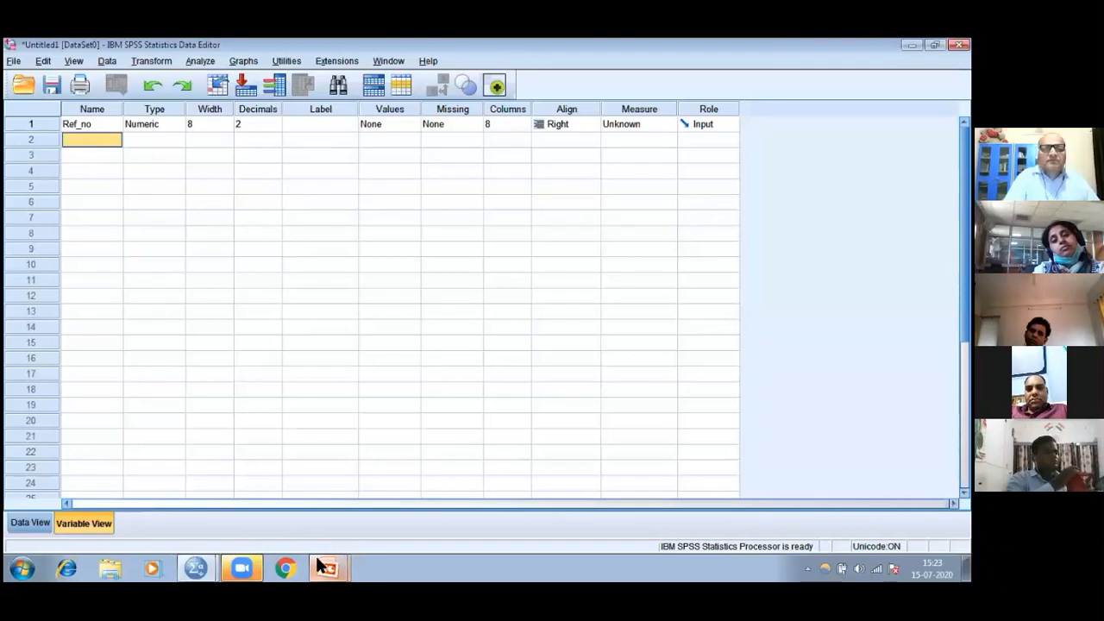
Consult the SPSS WORKSHEET slide in PowerPoint and add the variables age and sex in rows 2 and 3 of SPSS Variable View
{"action": "mouse_move", "coordinate": [321, 565]}
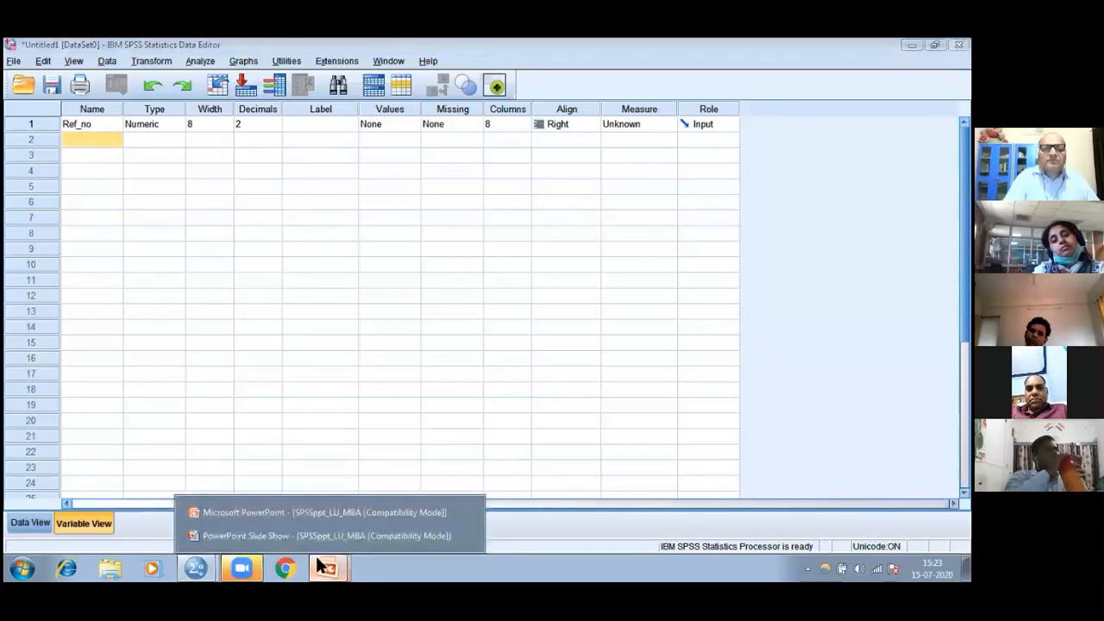
{"action": "left_click", "coordinate": [299, 512]}
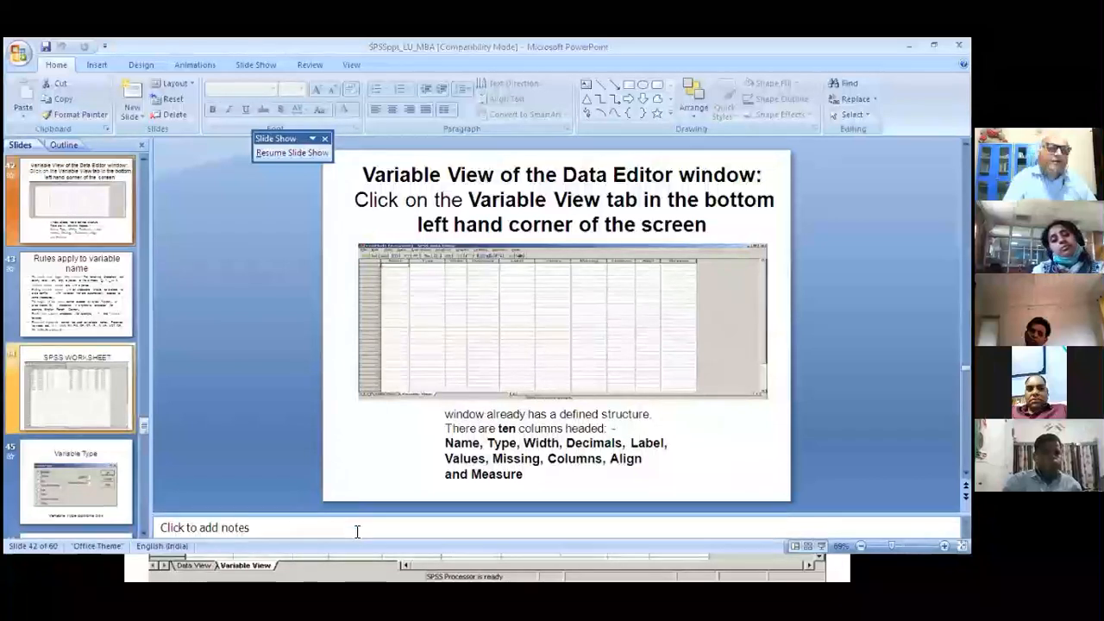
{"action": "left_click", "coordinate": [103, 418]}
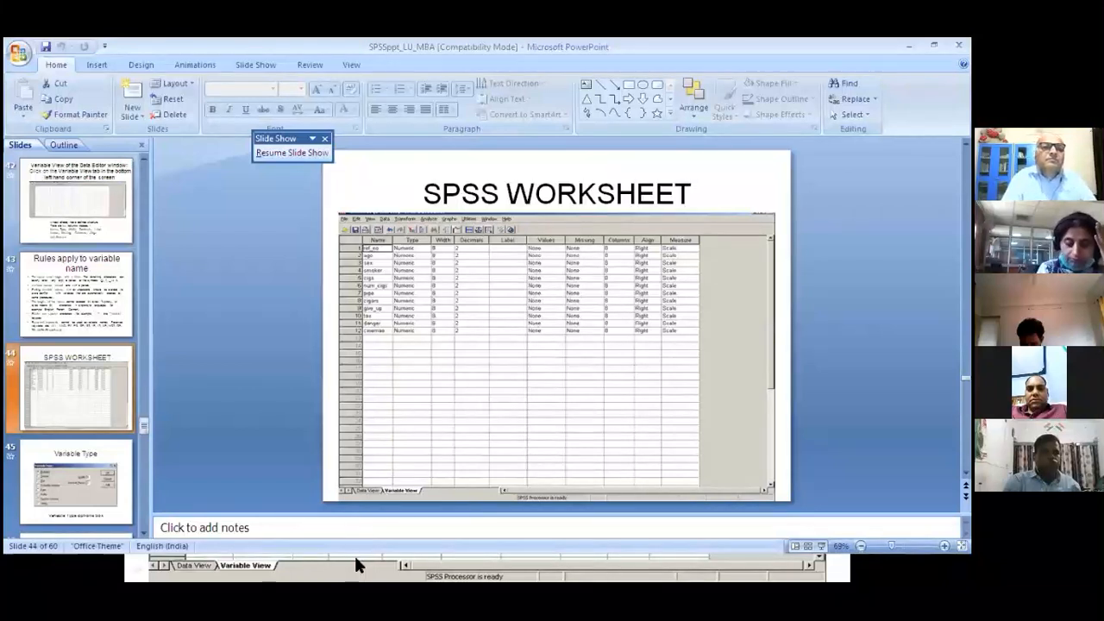
{"action": "left_click", "coordinate": [197, 567]}
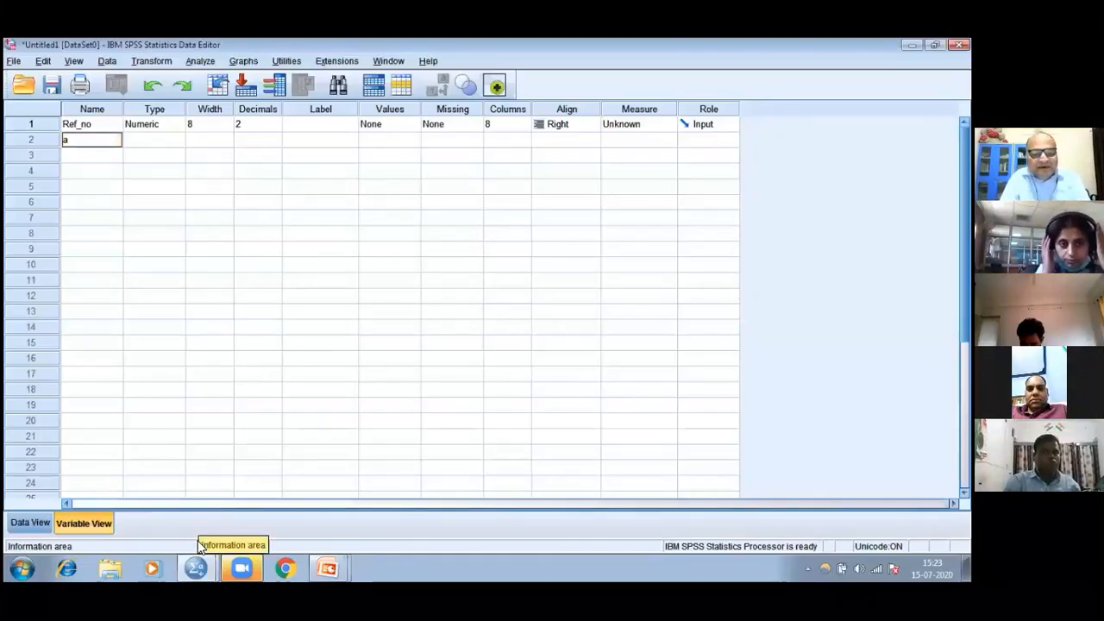
{"action": "type", "text": "age"}
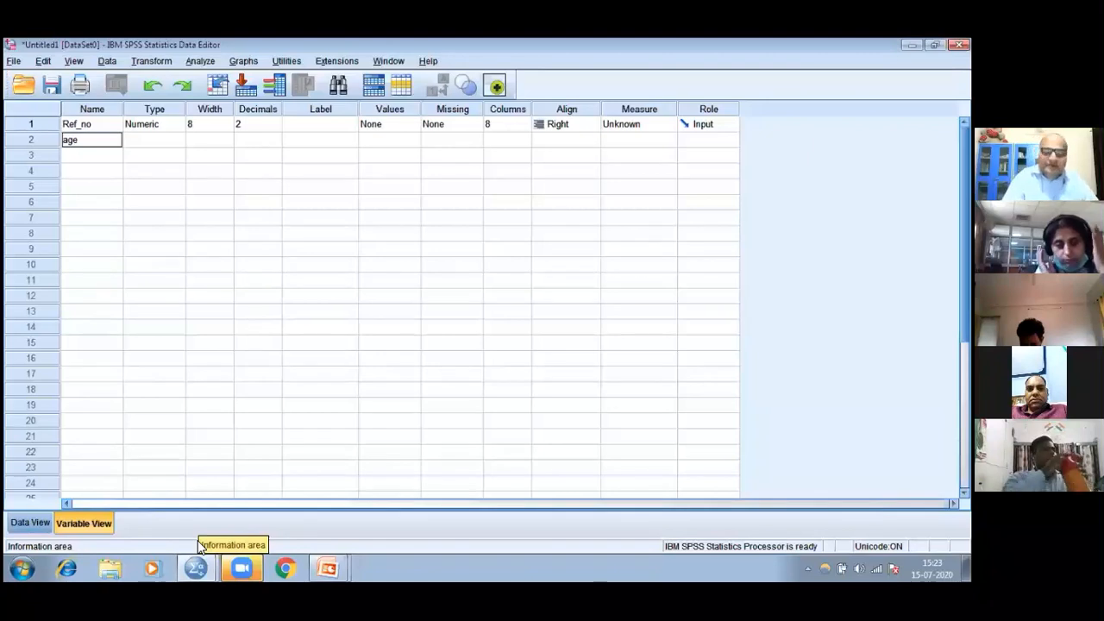
{"action": "key", "text": "Return"}
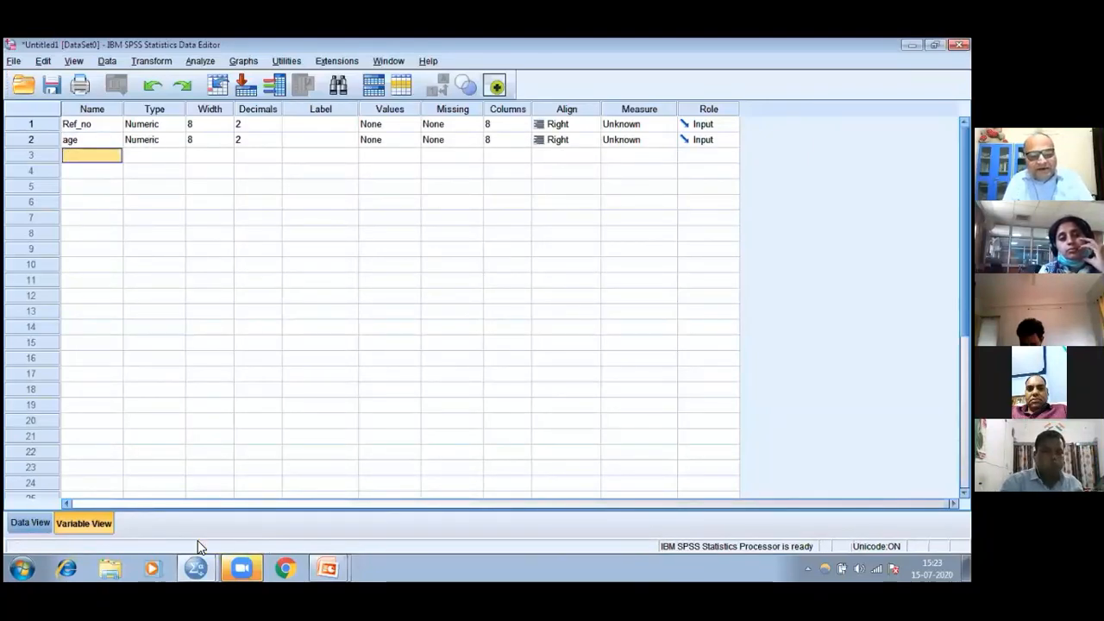
{"action": "type", "text": "sex"}
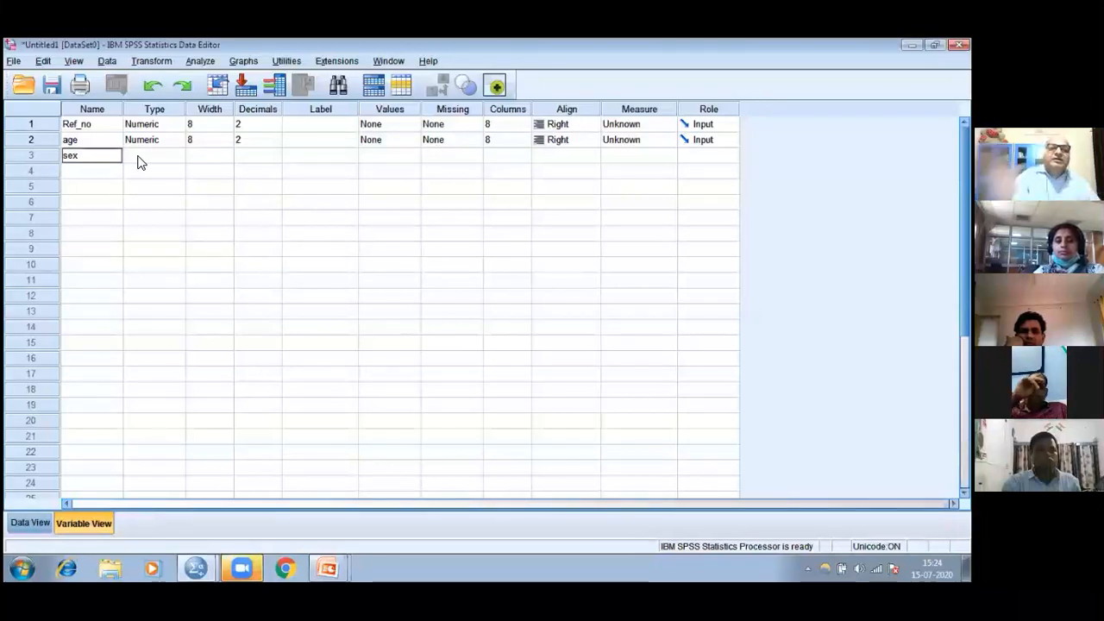
{"action": "key", "text": "Return"}
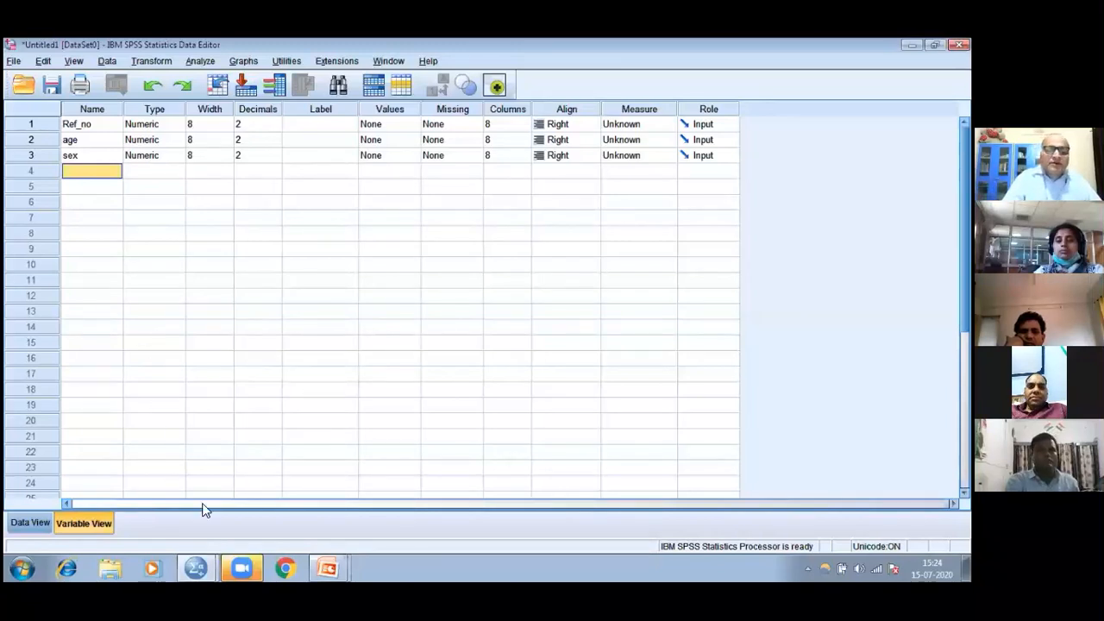
Review the SPSS WORKSHEET and Variable Type slides in the PowerPoint slide show and return to SPSS Variable View
{"action": "left_click", "coordinate": [313, 565]}
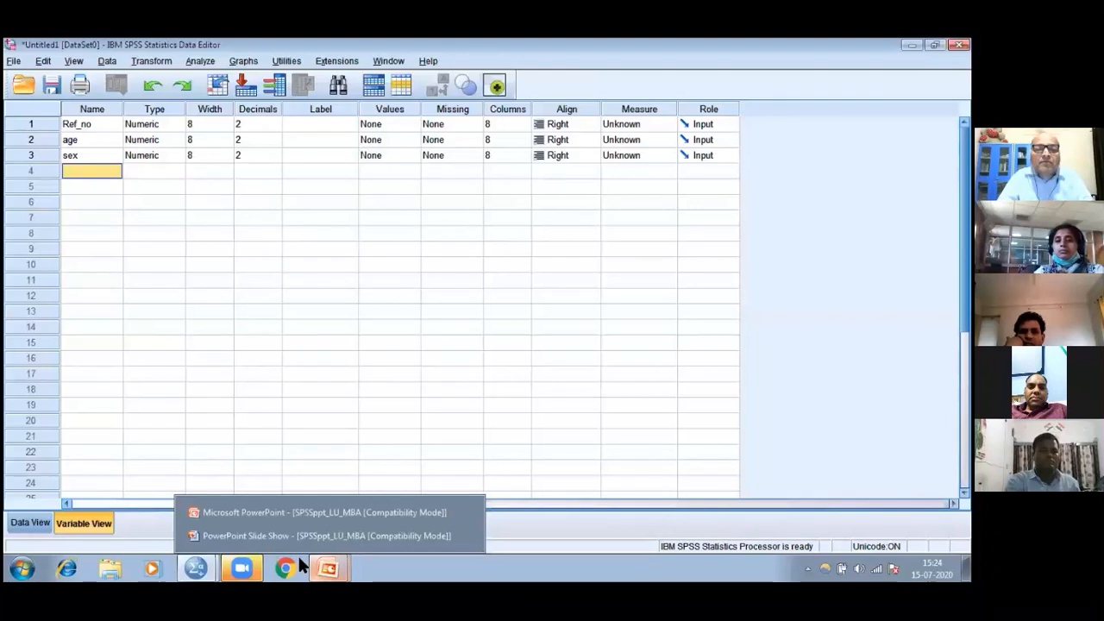
{"action": "key", "text": "alt+Tab"}
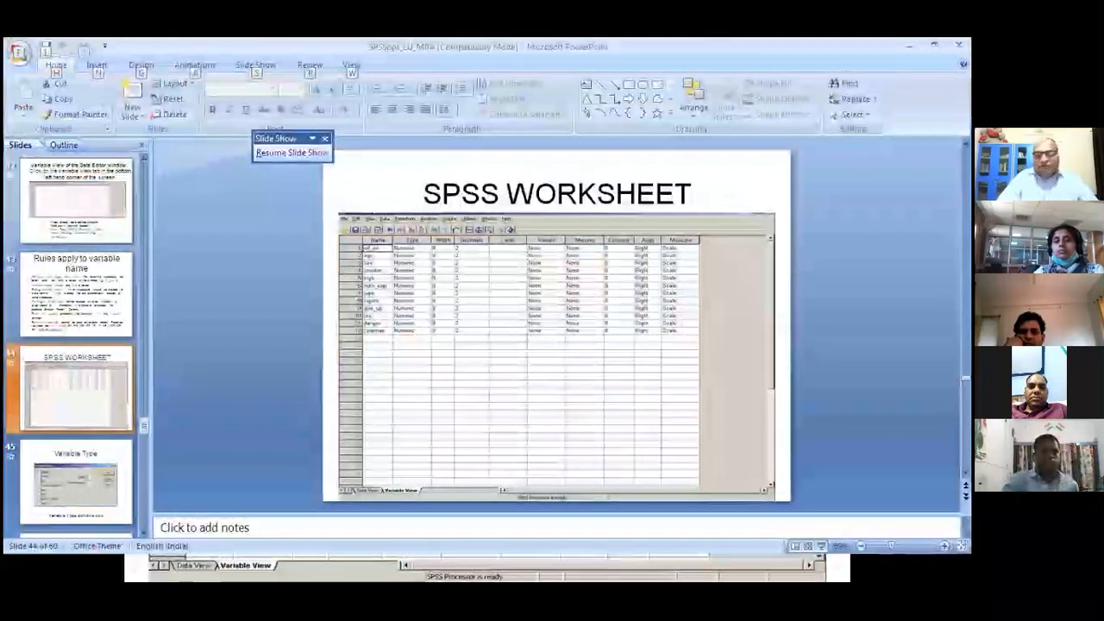
{"action": "key", "text": "alt+Tab"}
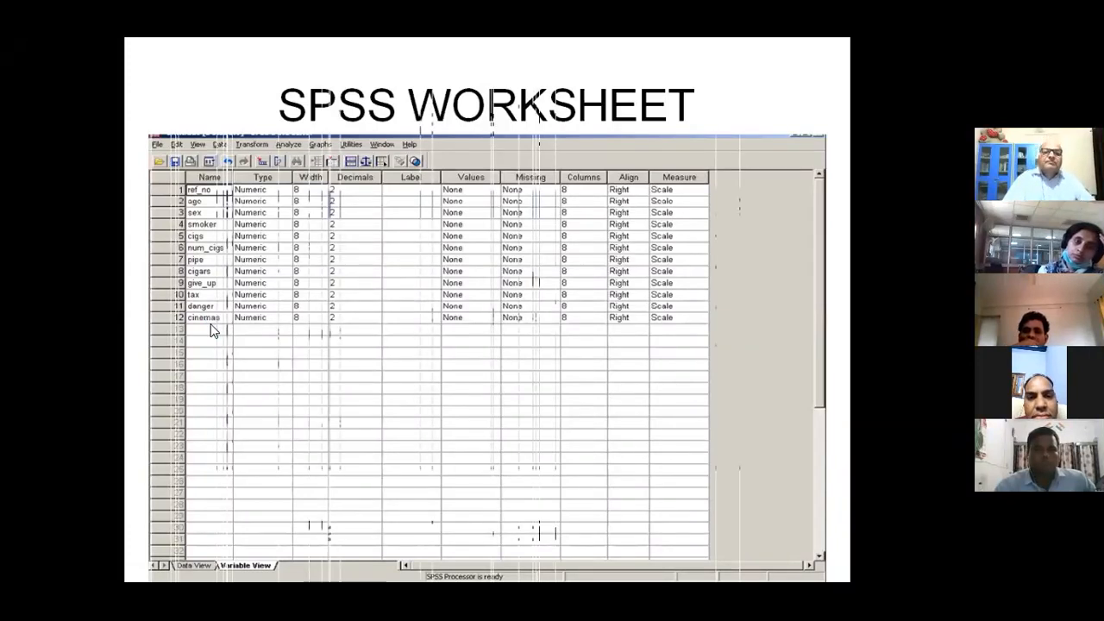
{"action": "key", "text": "Right"}
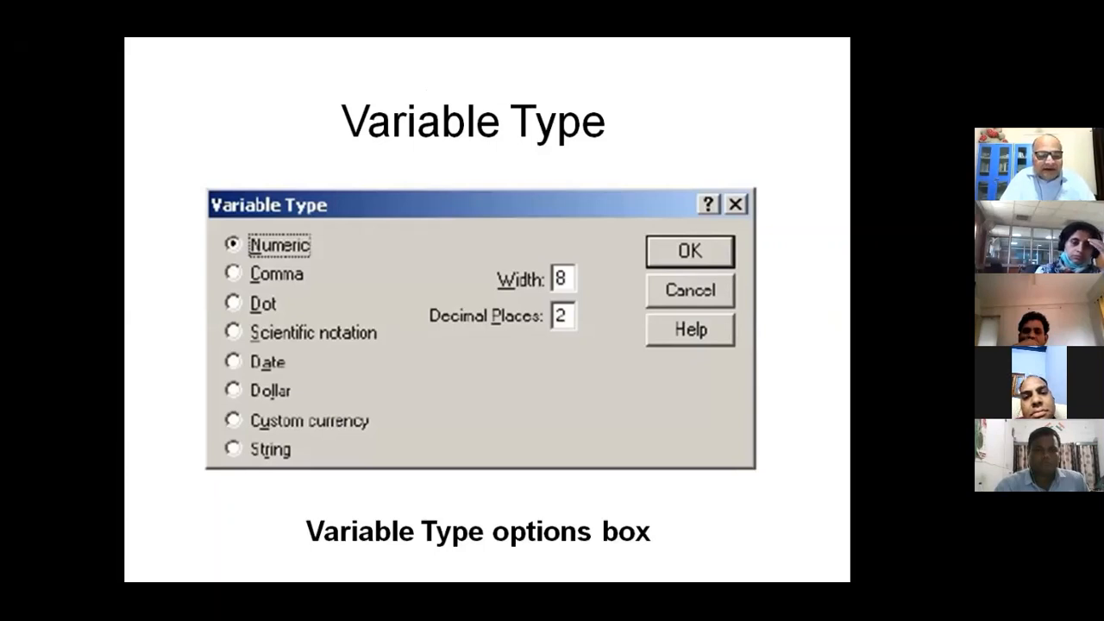
{"action": "key", "text": "alt+Tab"}
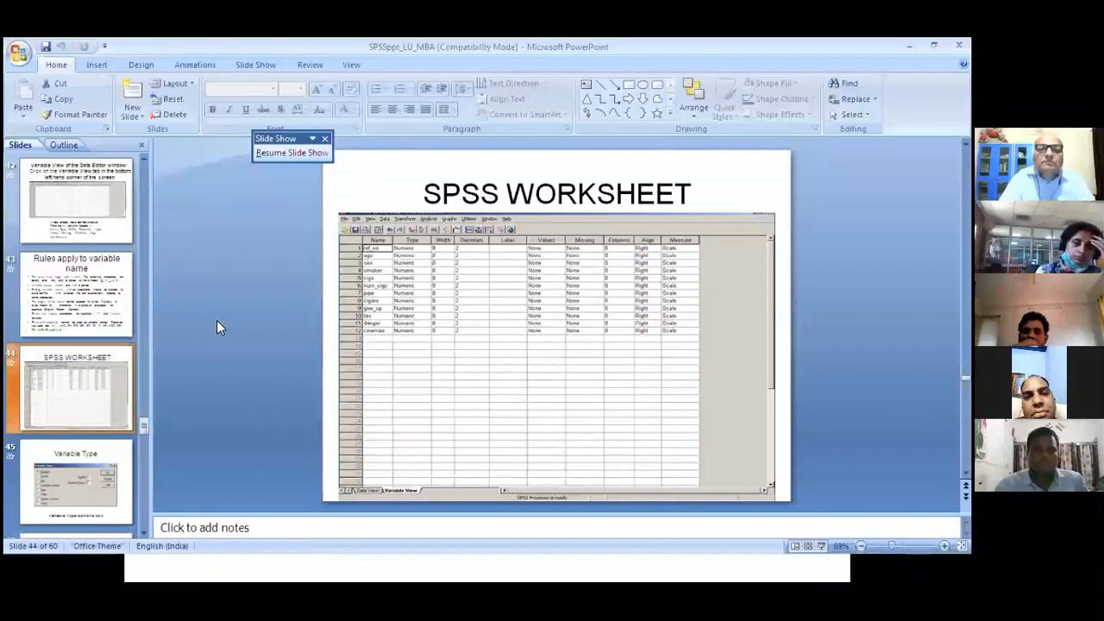
{"action": "key", "text": "alt+Tab"}
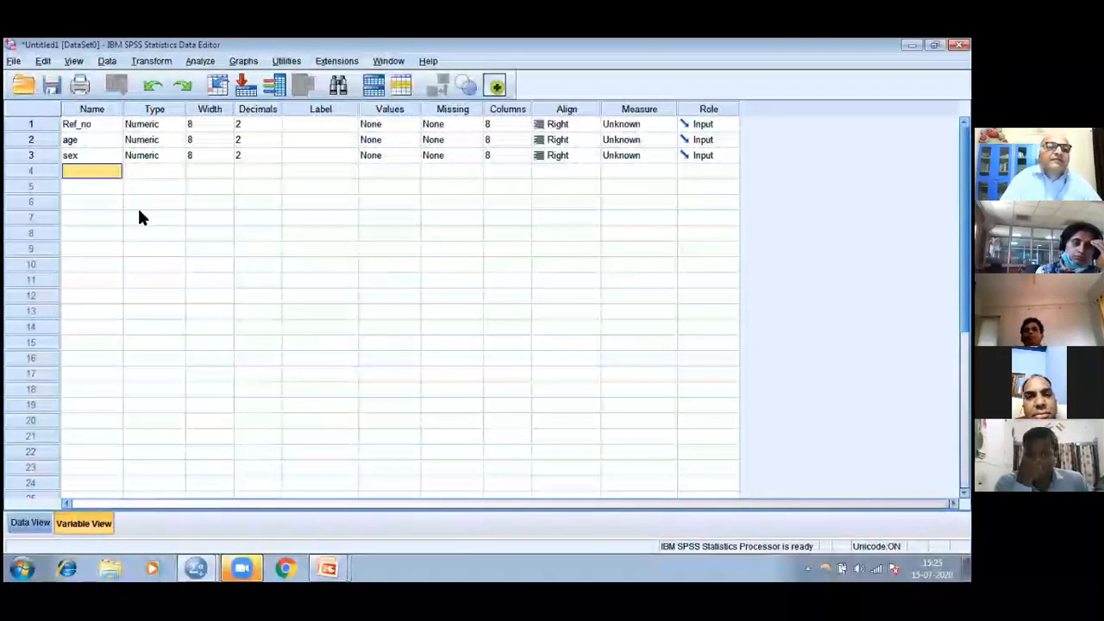
Define Ref_no as a Numeric variable with width 4 and 0 decimal places in its Variable Type settings
{"action": "left_click", "coordinate": [181, 127]}
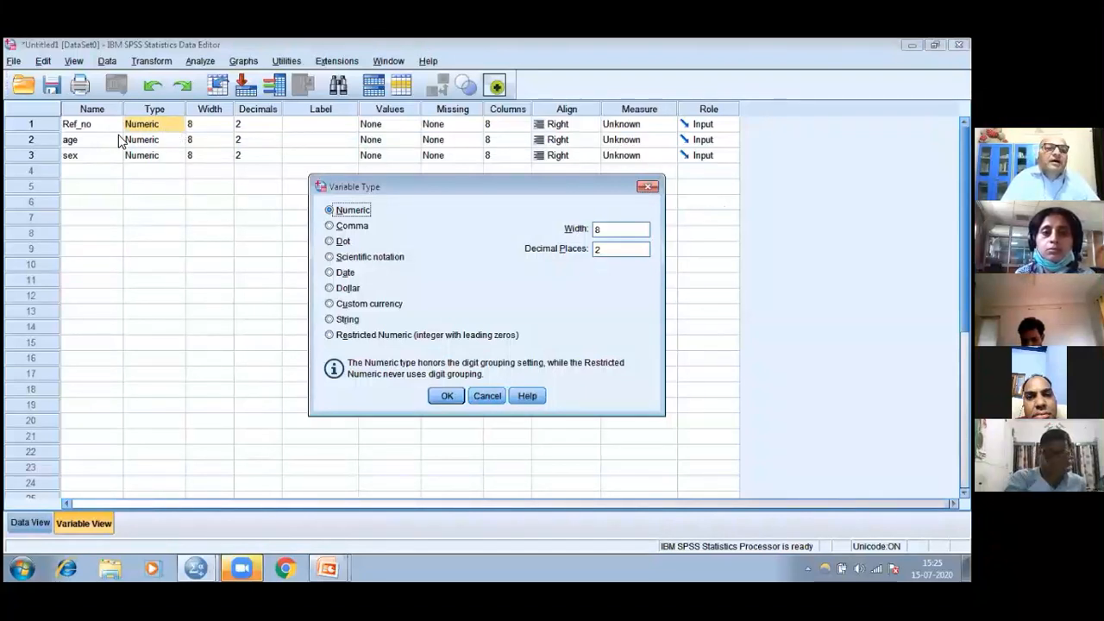
{"action": "key", "text": "Escape"}
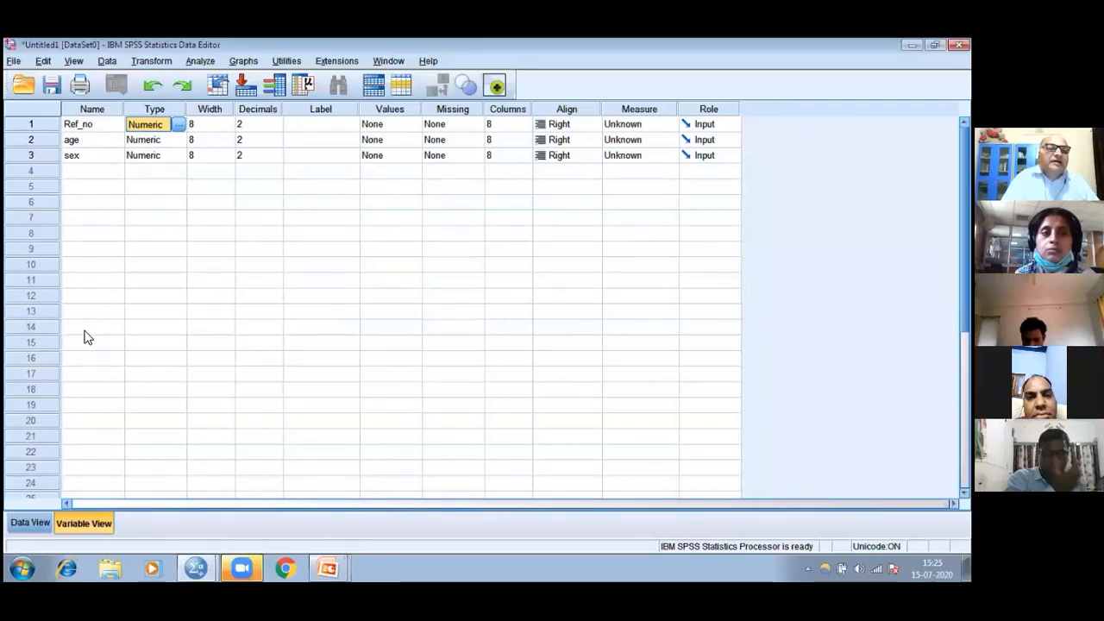
{"action": "left_click", "coordinate": [178, 126]}
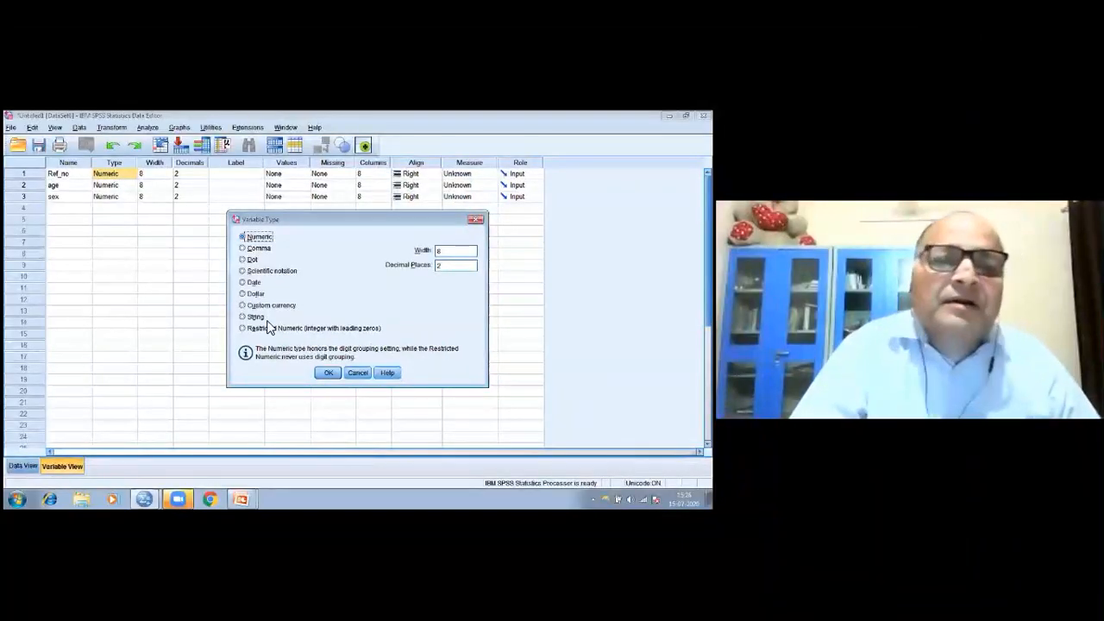
{"action": "left_click", "coordinate": [167, 176]}
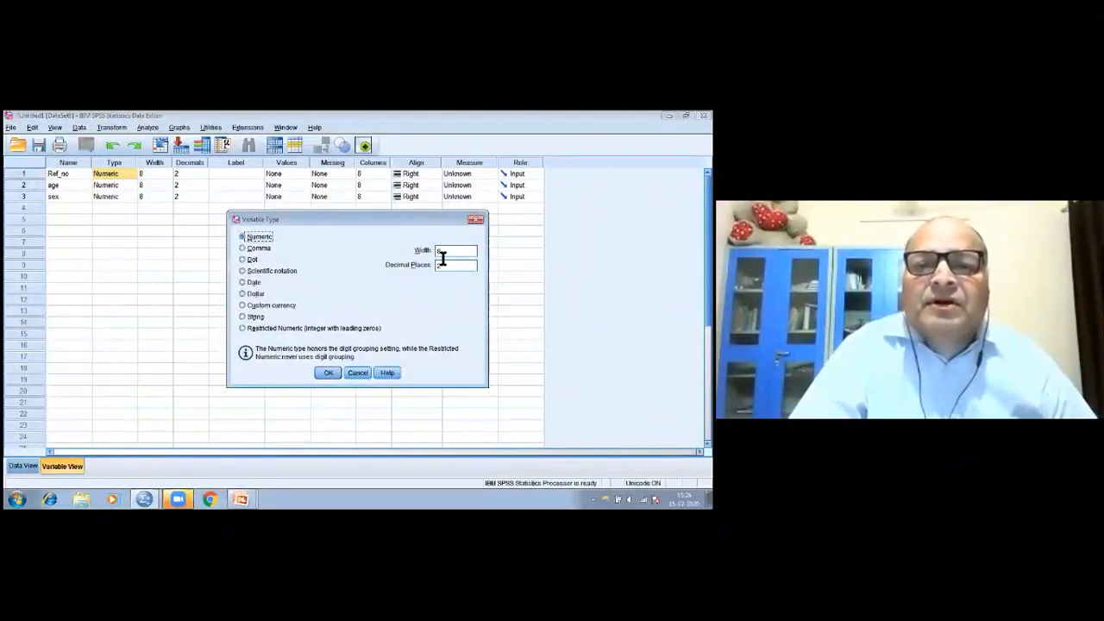
{"action": "key", "text": "Tab"}
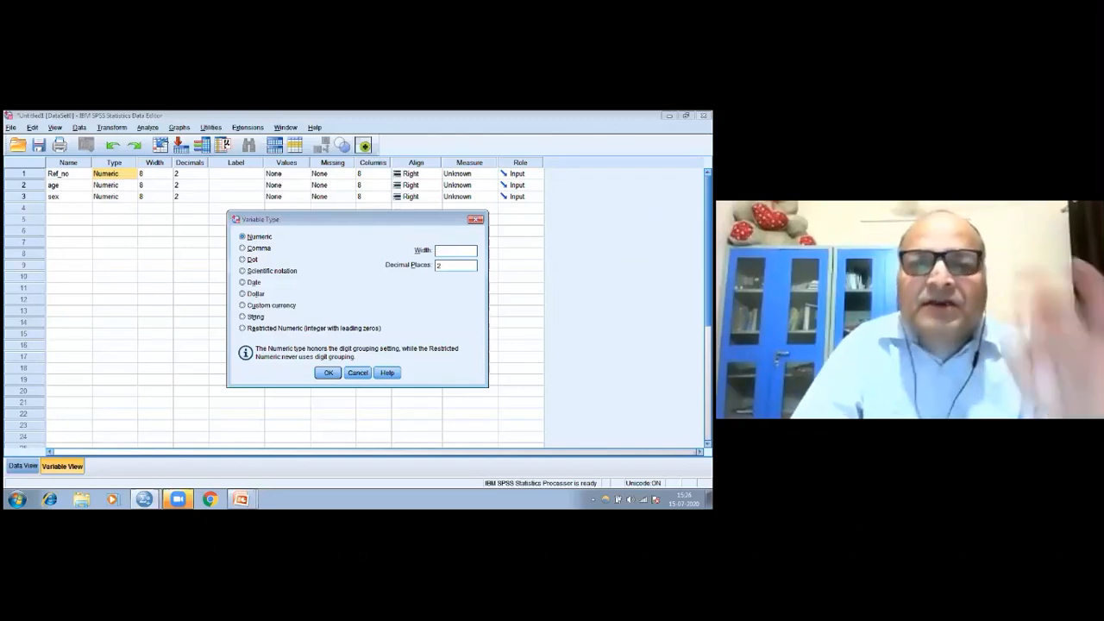
{"action": "type", "text": "4"}
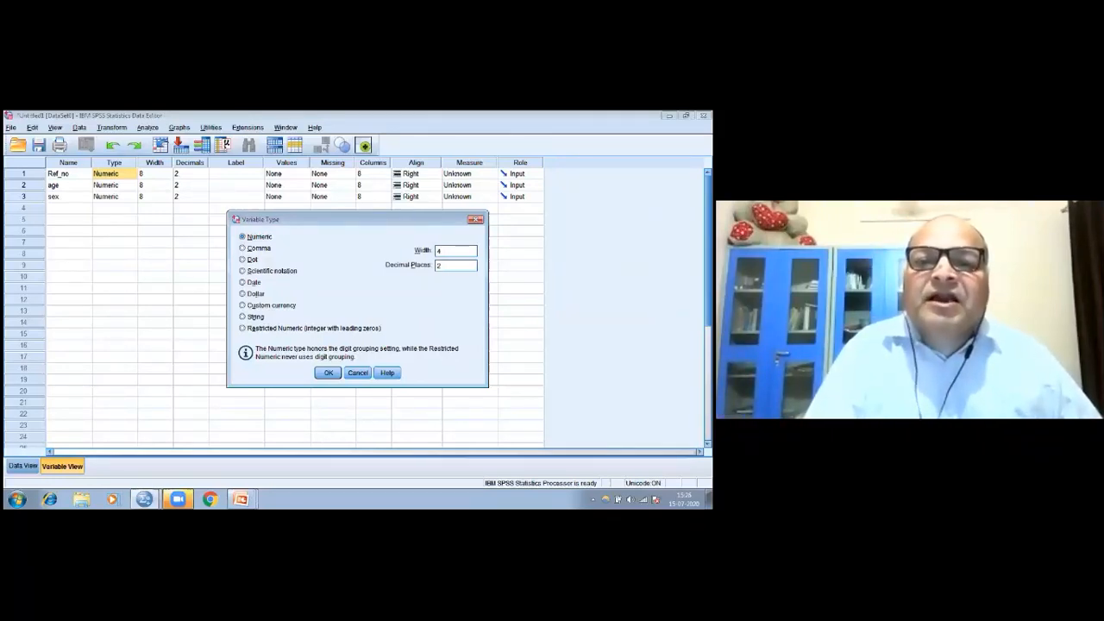
{"action": "left_click", "coordinate": [444, 266]}
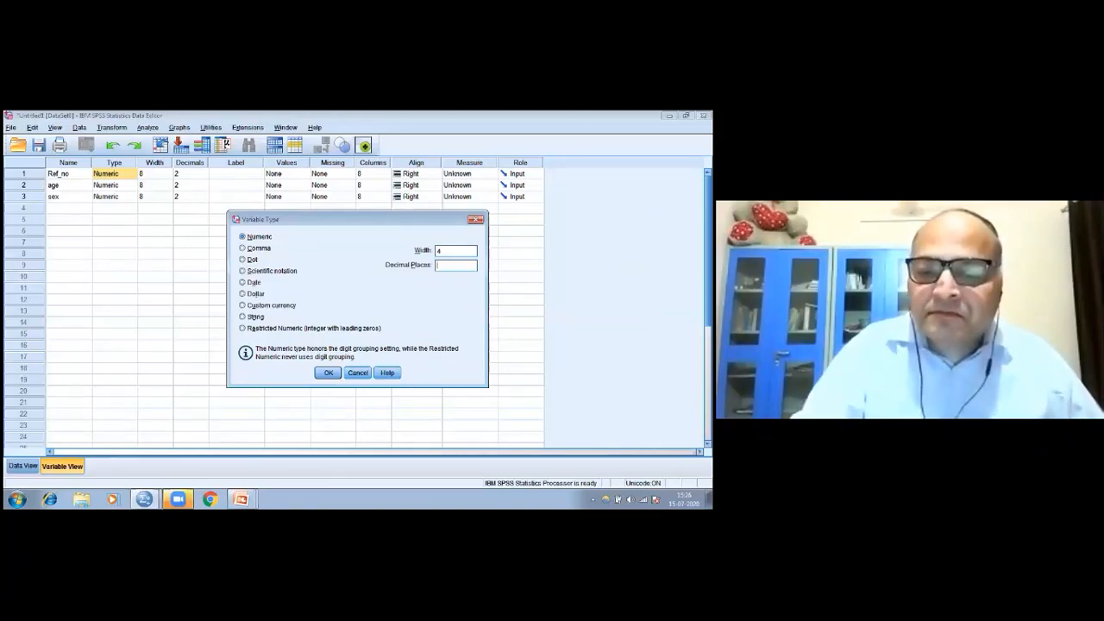
{"action": "type", "text": "0"}
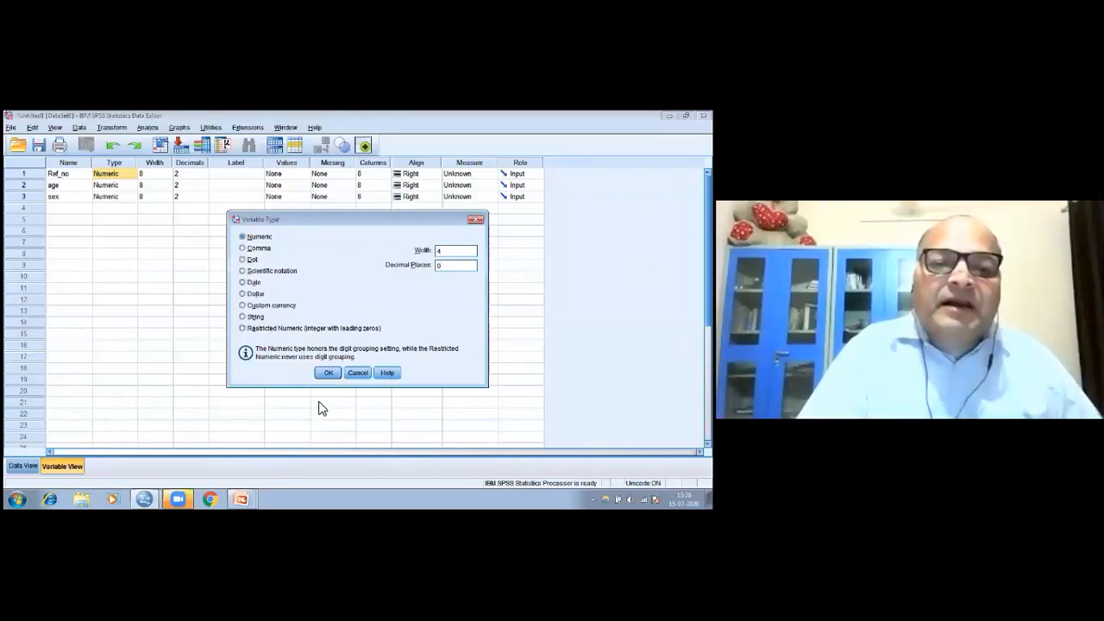
{"action": "left_click", "coordinate": [327, 375]}
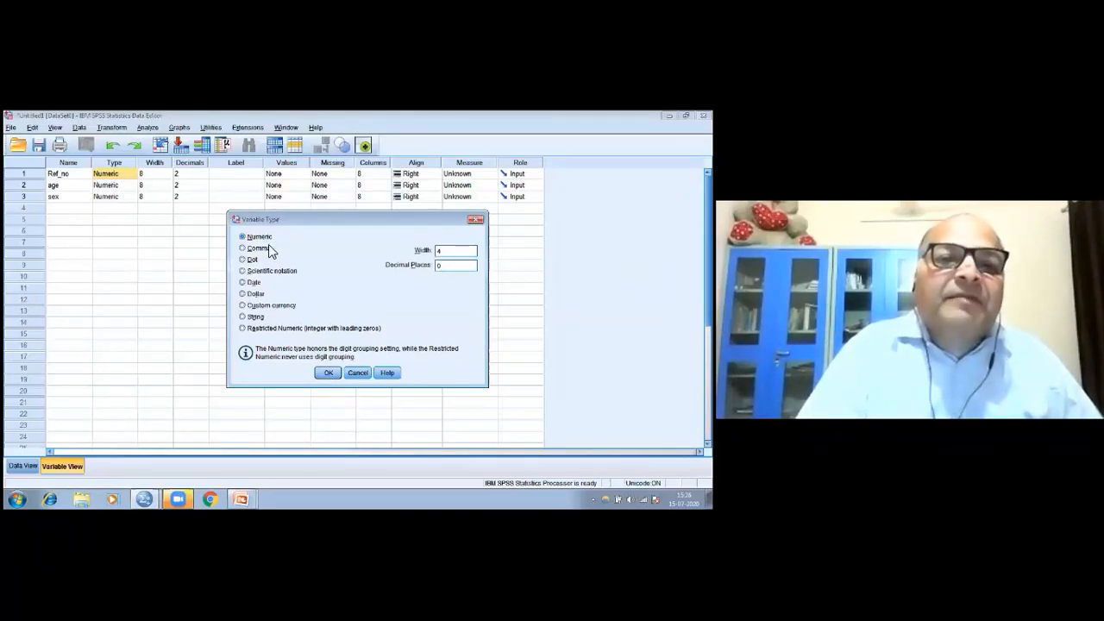
{"action": "left_click", "coordinate": [326, 373]}
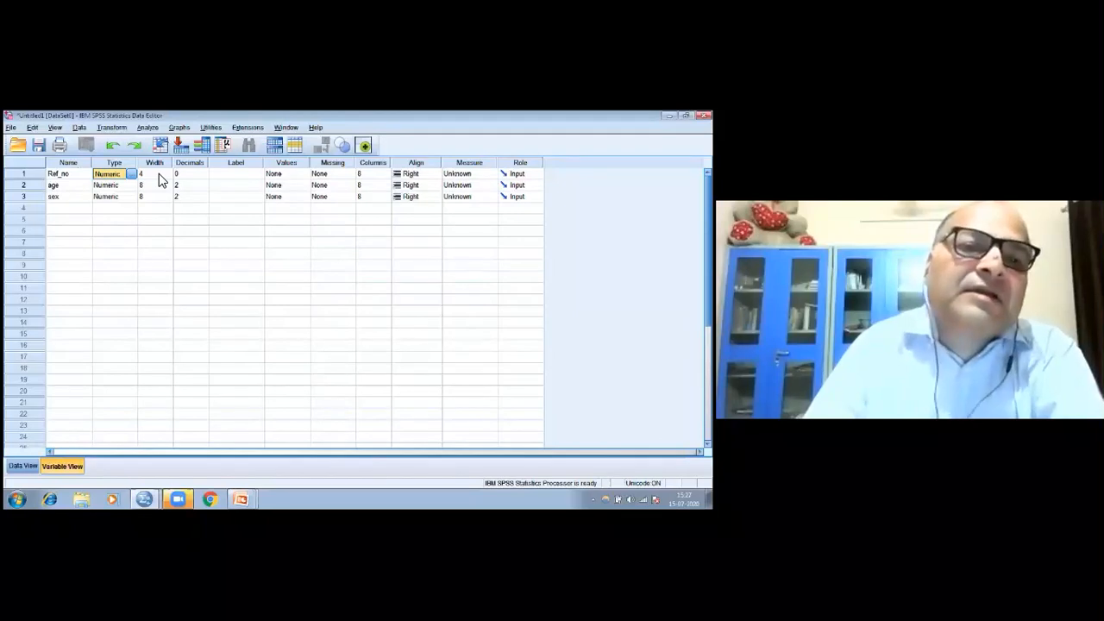
Widen the Label column in Variable View to more than three times its width
{"action": "left_click", "coordinate": [220, 177]}
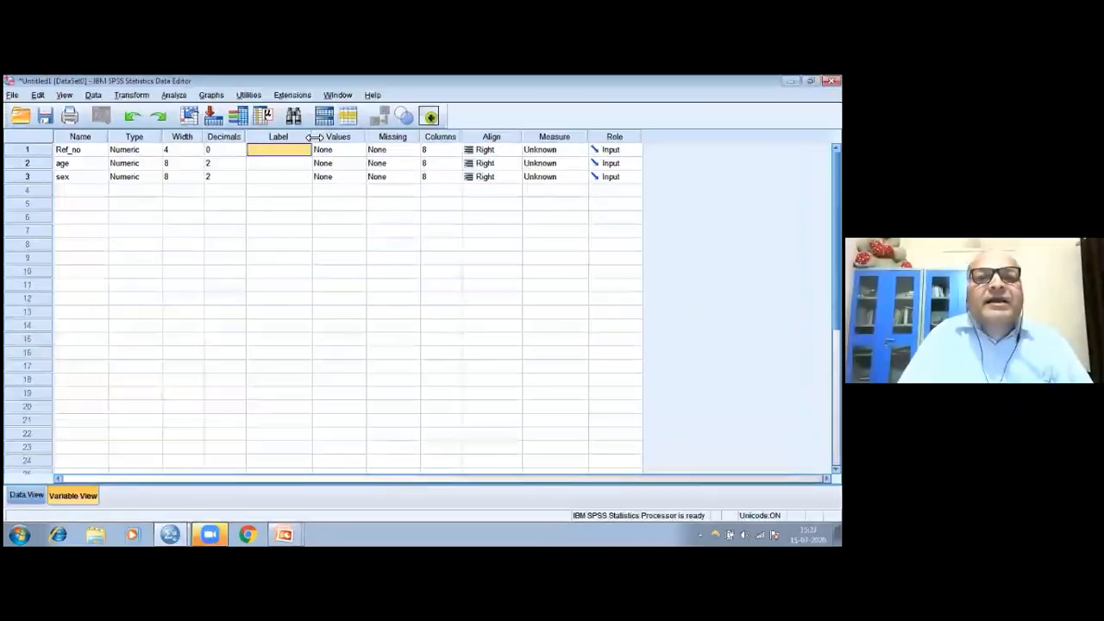
{"action": "left_click_drag", "start_coordinate": [265, 163], "coordinate": [371, 158]}
{"action": "left_click_drag", "start_coordinate": [433, 136], "coordinate": [468, 136]}
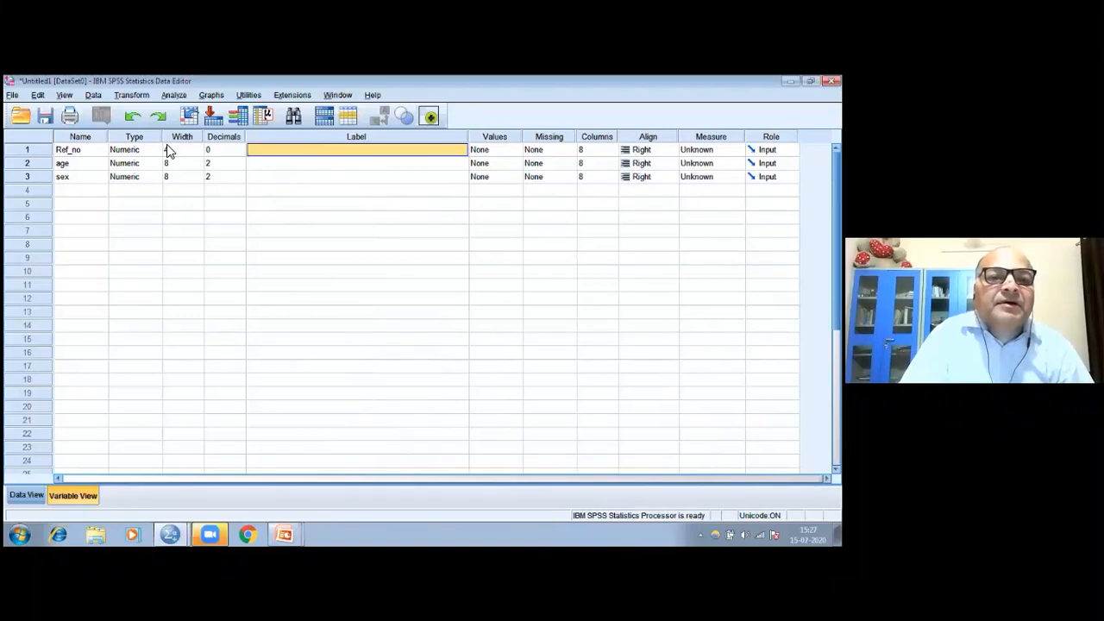
Enter the label Reference Number for the Ref_no variable
{"action": "left_click", "coordinate": [258, 151]}
{"action": "type", "text": "Refere"}
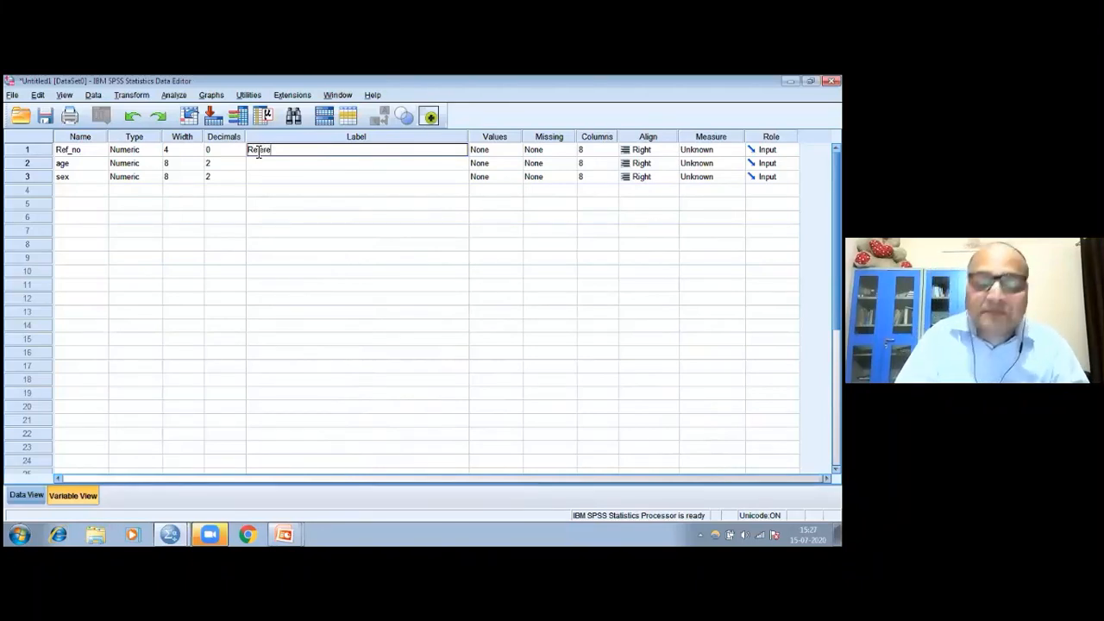
{"action": "type", "text": "nce "}
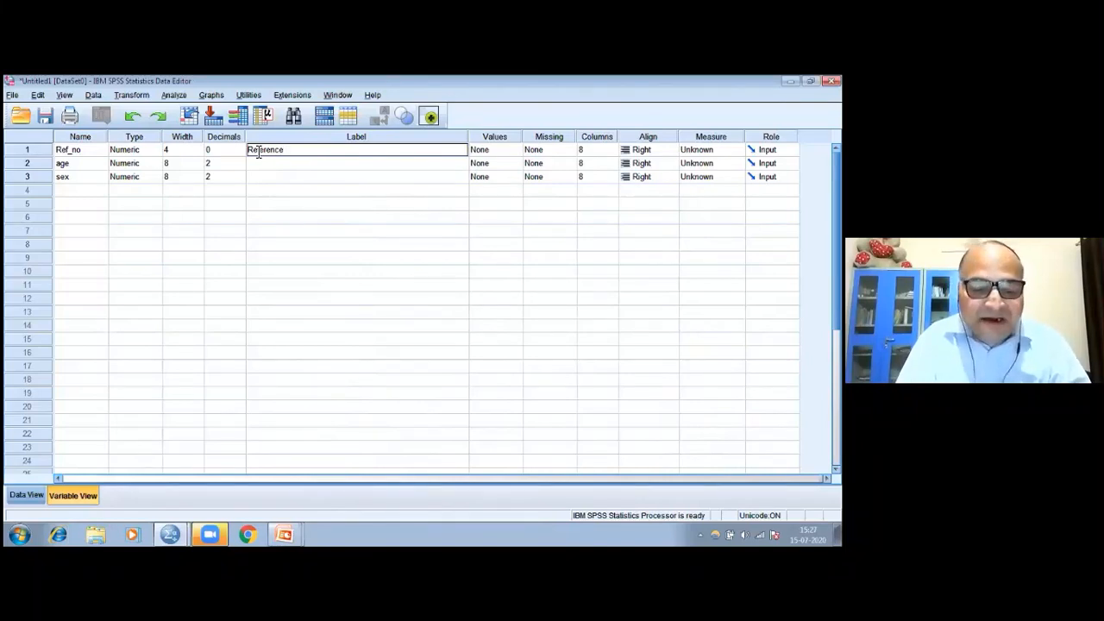
{"action": "type", "text": "Nu"}
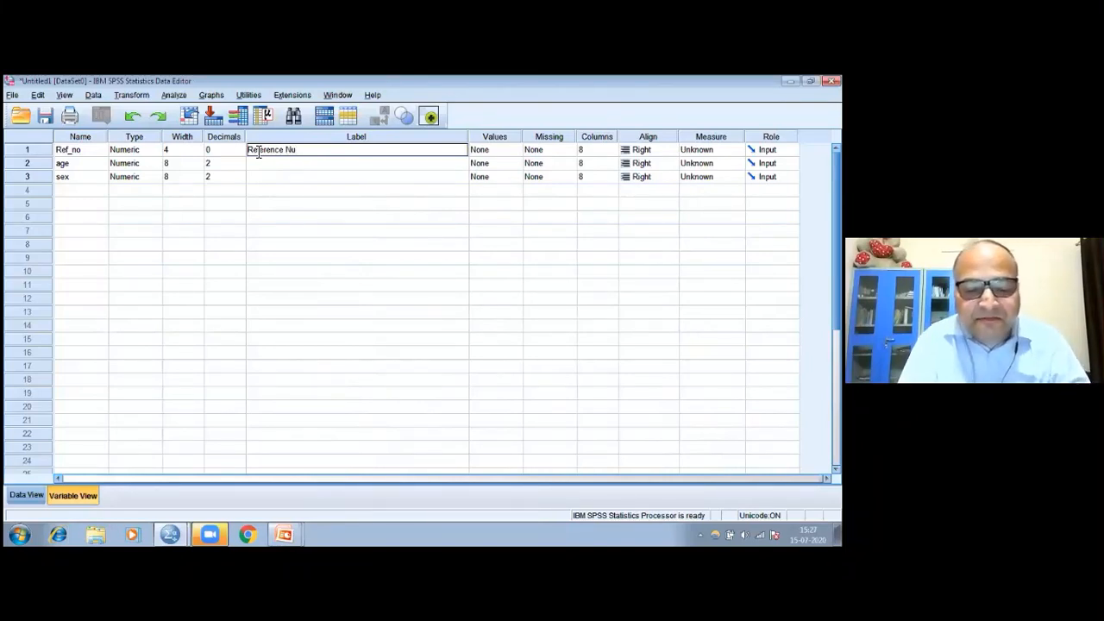
{"action": "type", "text": "mber"}
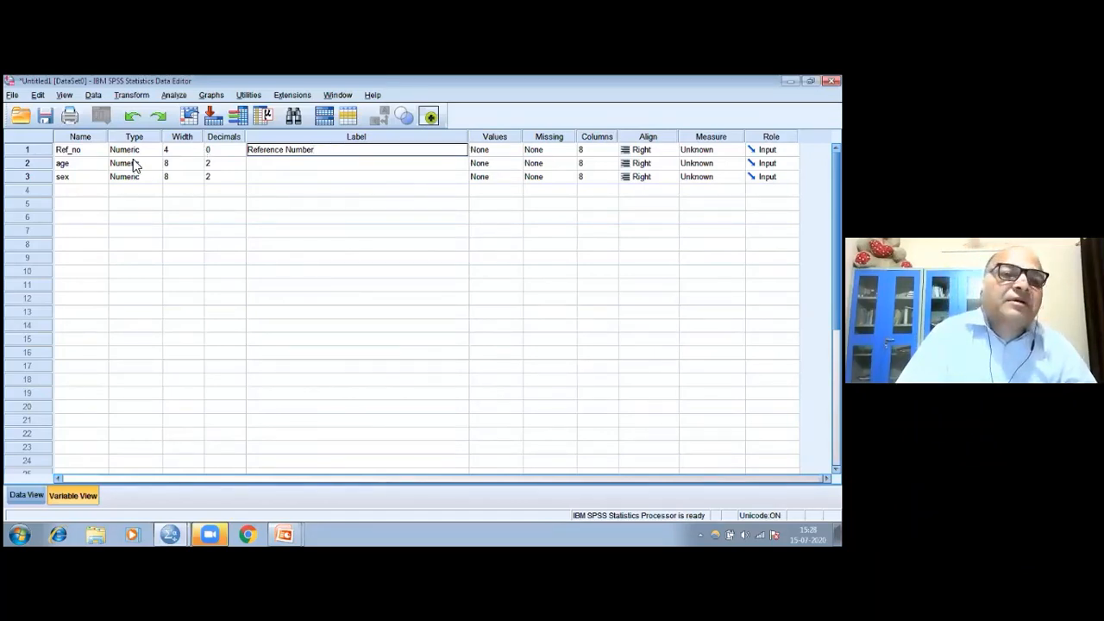
Define age as a Numeric variable with width 2 and 0 decimal places in its Variable Type settings
{"action": "left_click", "coordinate": [86, 168]}
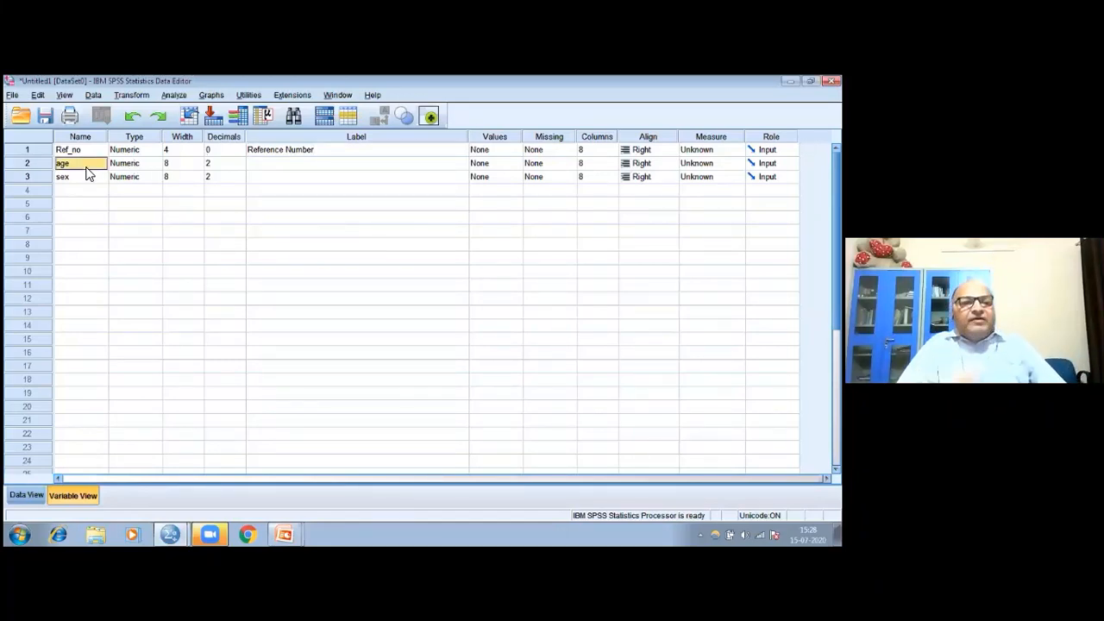
{"action": "left_click", "coordinate": [155, 166]}
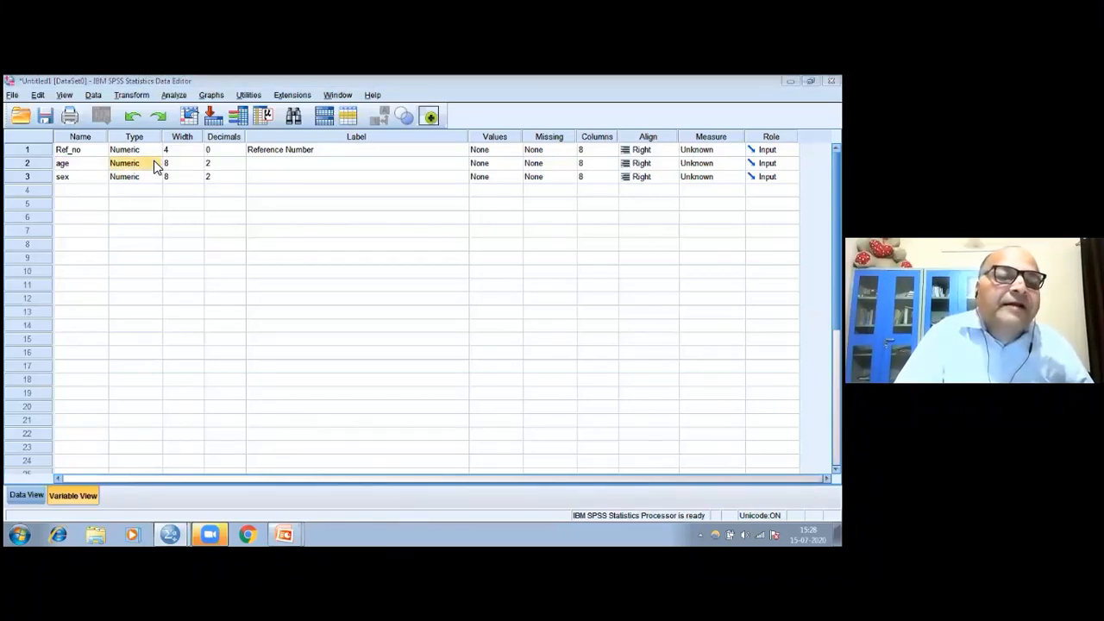
{"action": "left_click", "coordinate": [155, 166]}
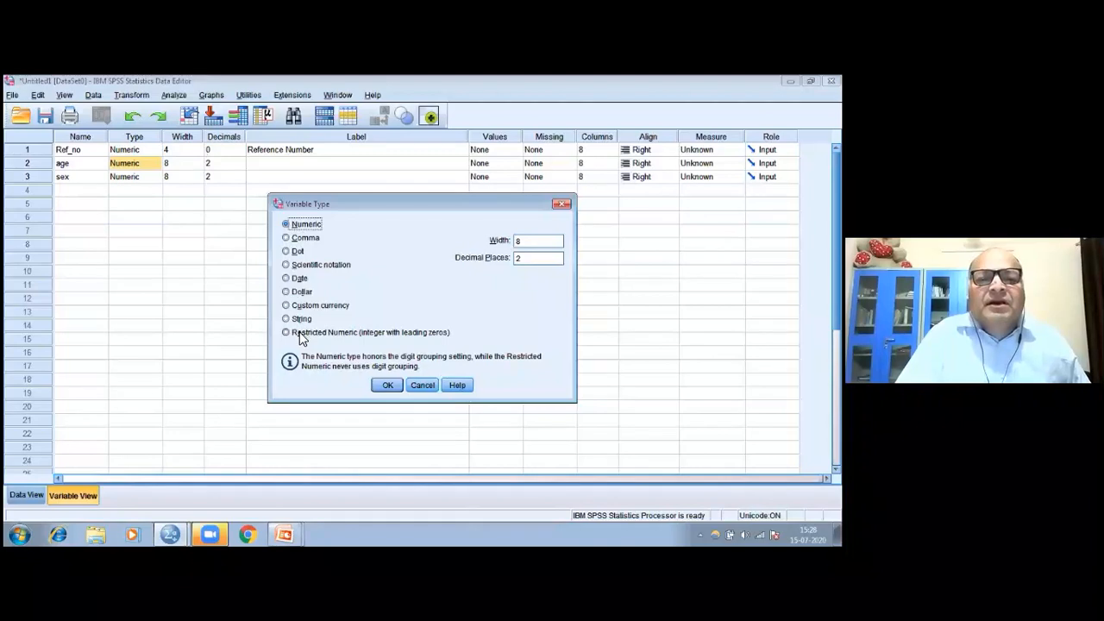
{"action": "left_click", "coordinate": [523, 242]}
{"action": "key", "text": "BackSpace"}
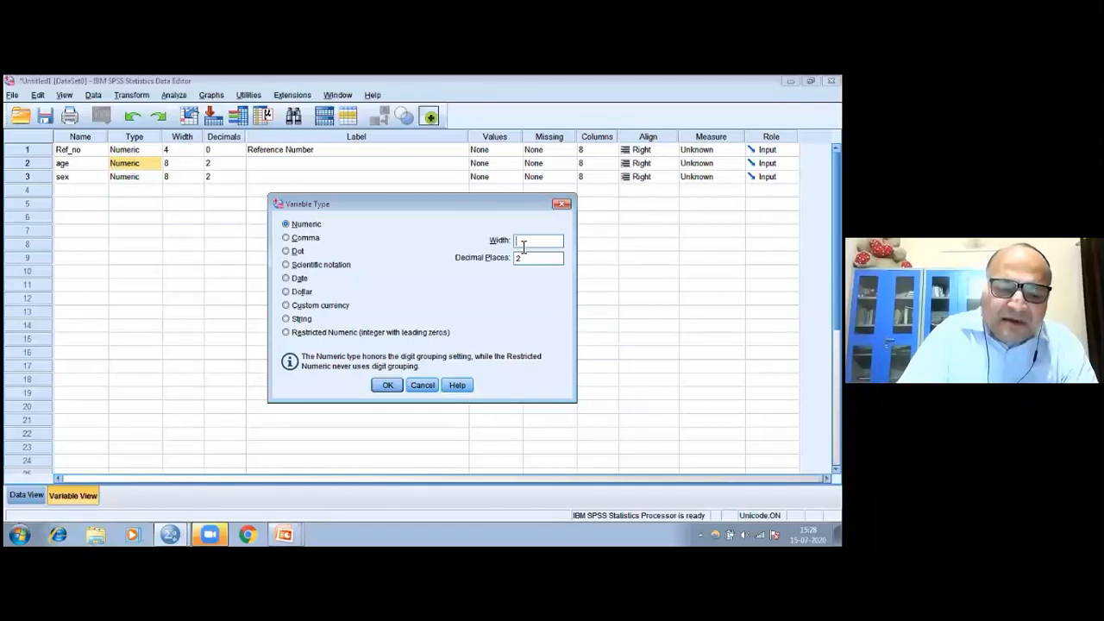
{"action": "type", "text": "3"}
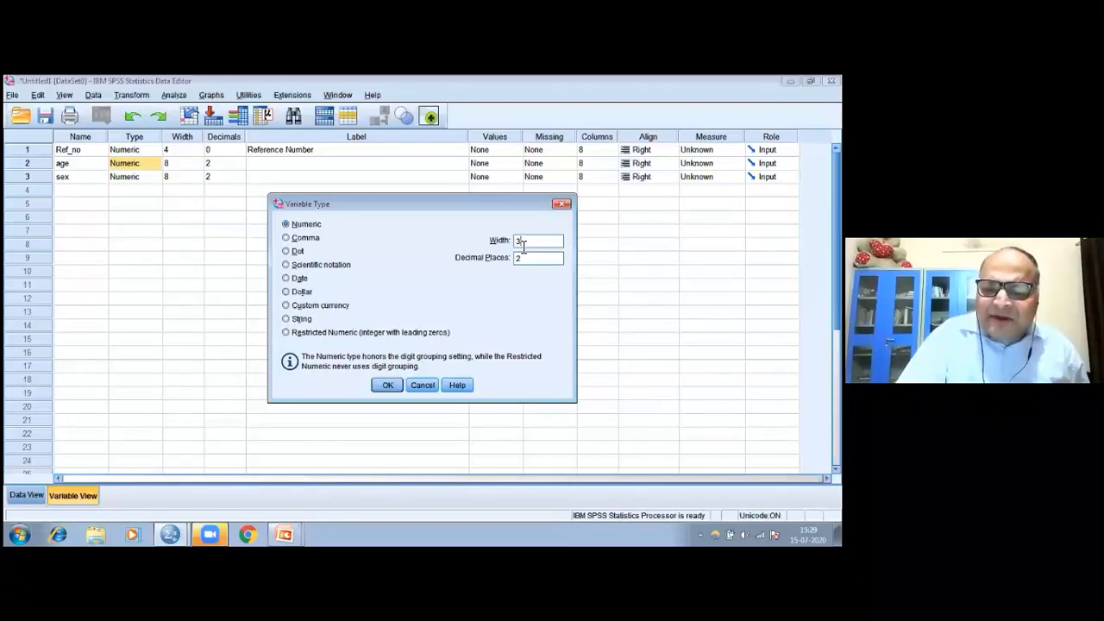
{"action": "double_click", "coordinate": [521, 242]}
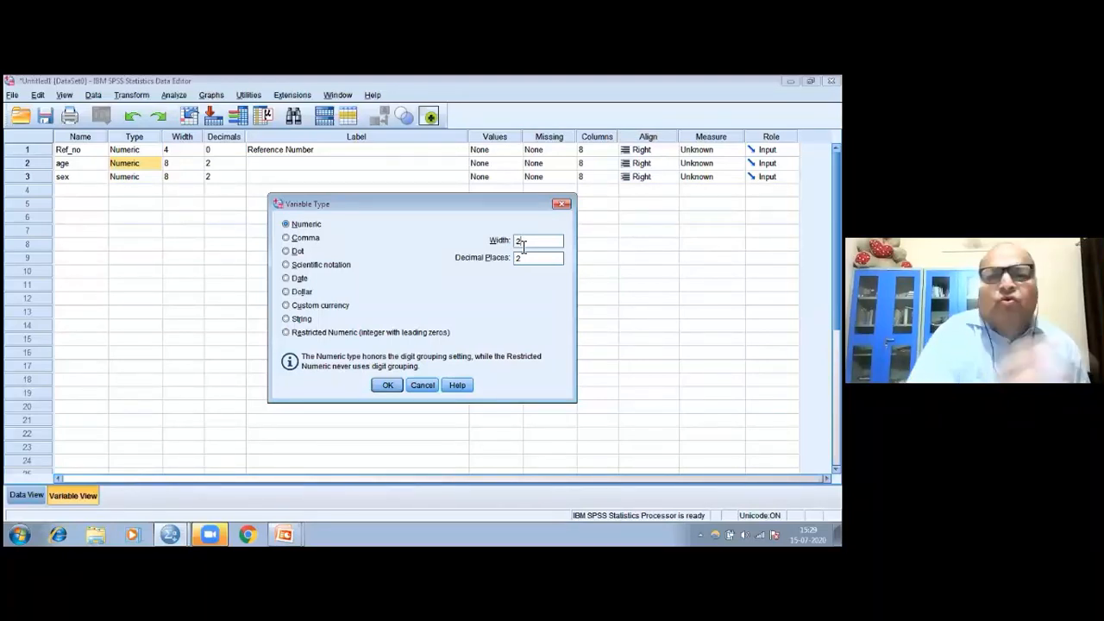
{"action": "type", "text": "2"}
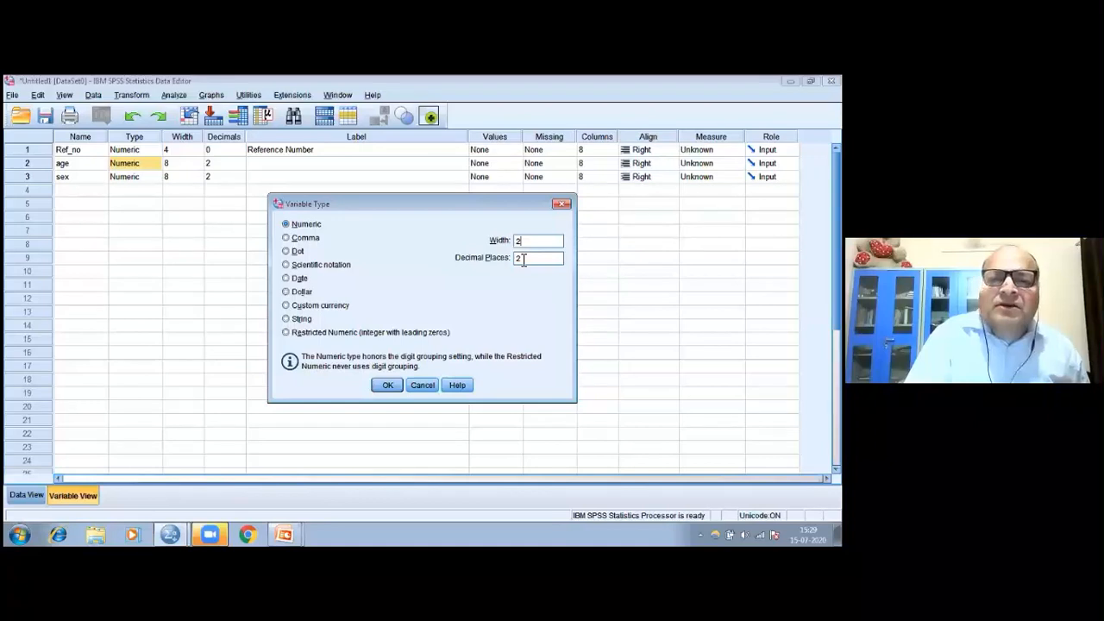
{"action": "double_click", "coordinate": [523, 258]}
{"action": "type", "text": "0"}
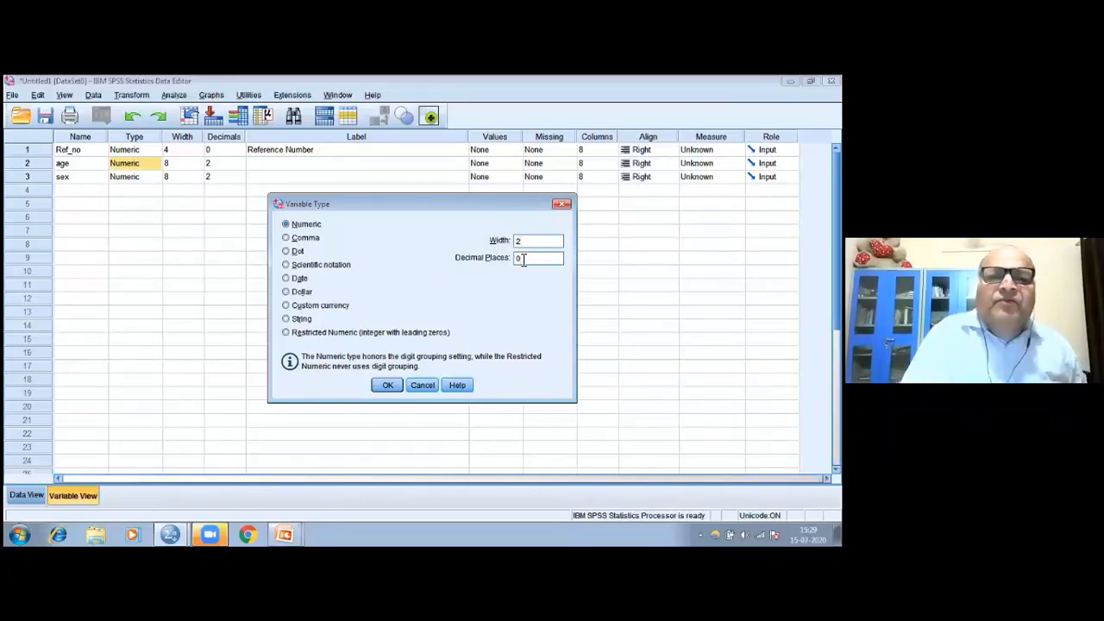
{"action": "left_click", "coordinate": [390, 386]}
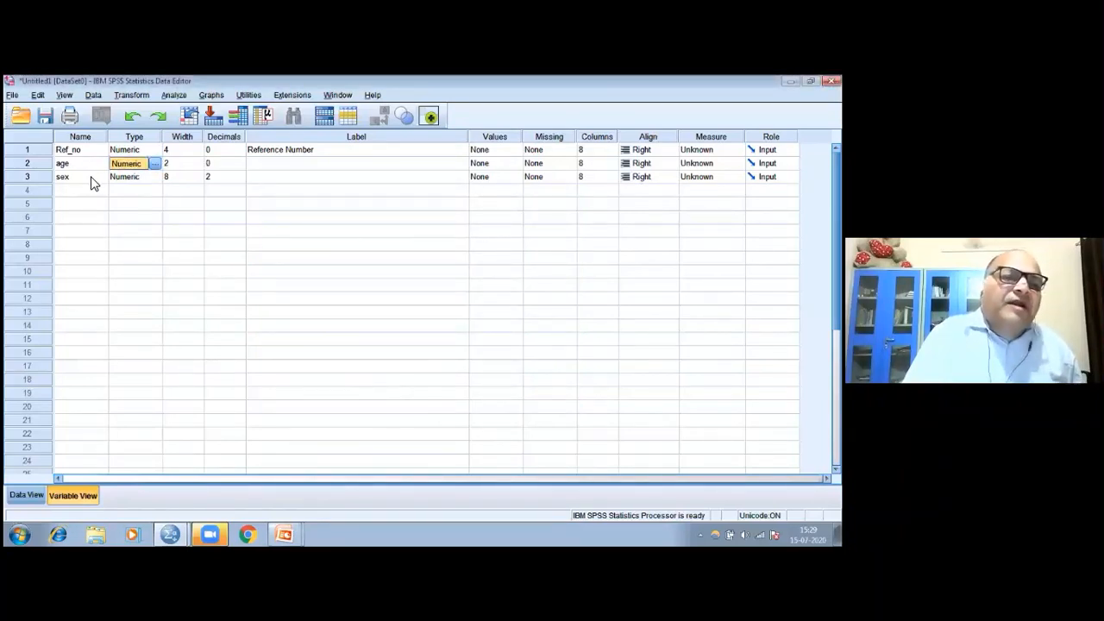
Enter the label Age of the respondent for the age variable
{"action": "left_click", "coordinate": [256, 168]}
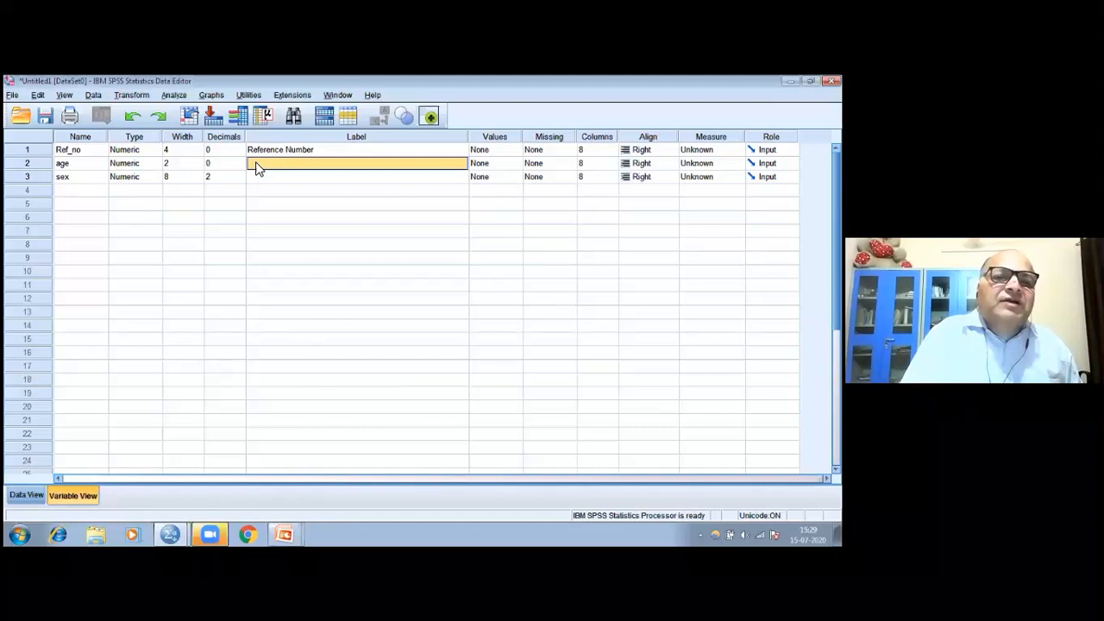
{"action": "type", "text": "Ag"}
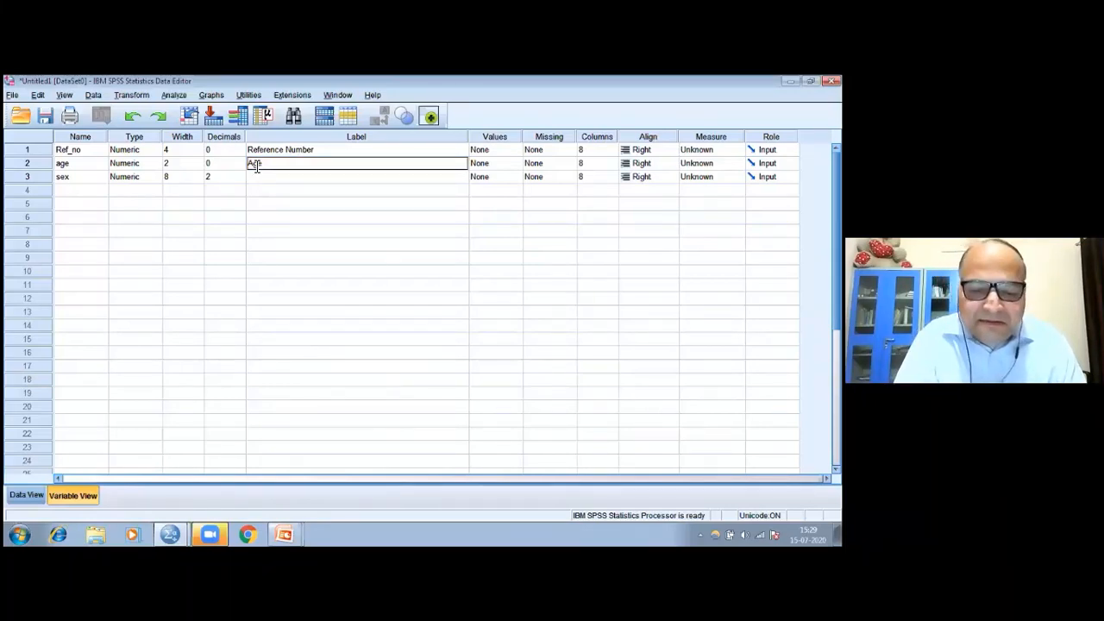
{"action": "type", "text": "e of the r"}
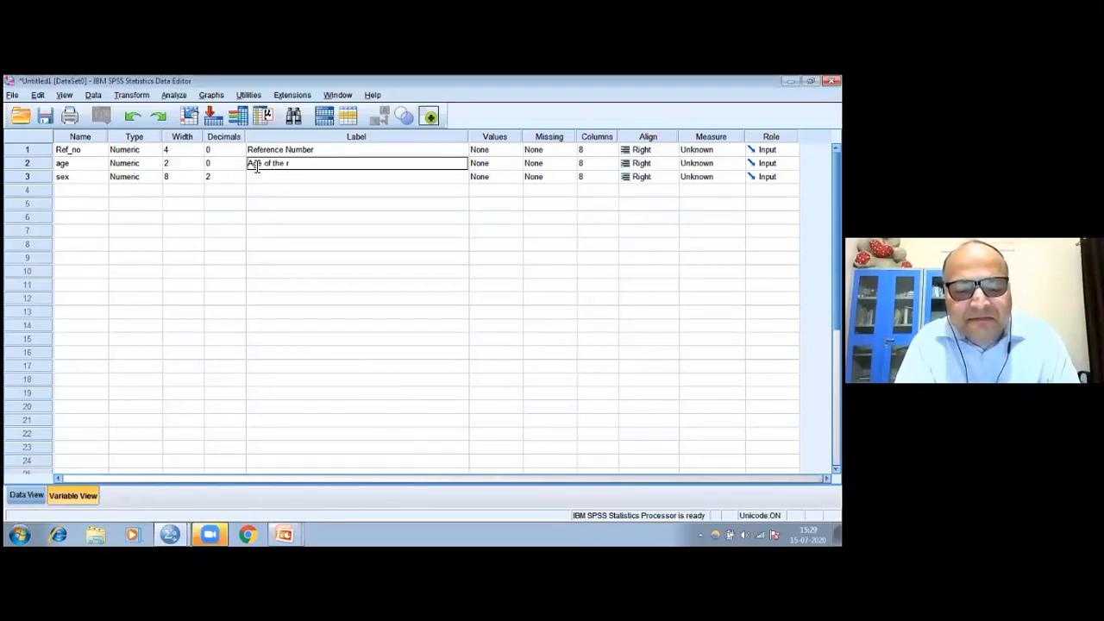
{"action": "type", "text": "espo"}
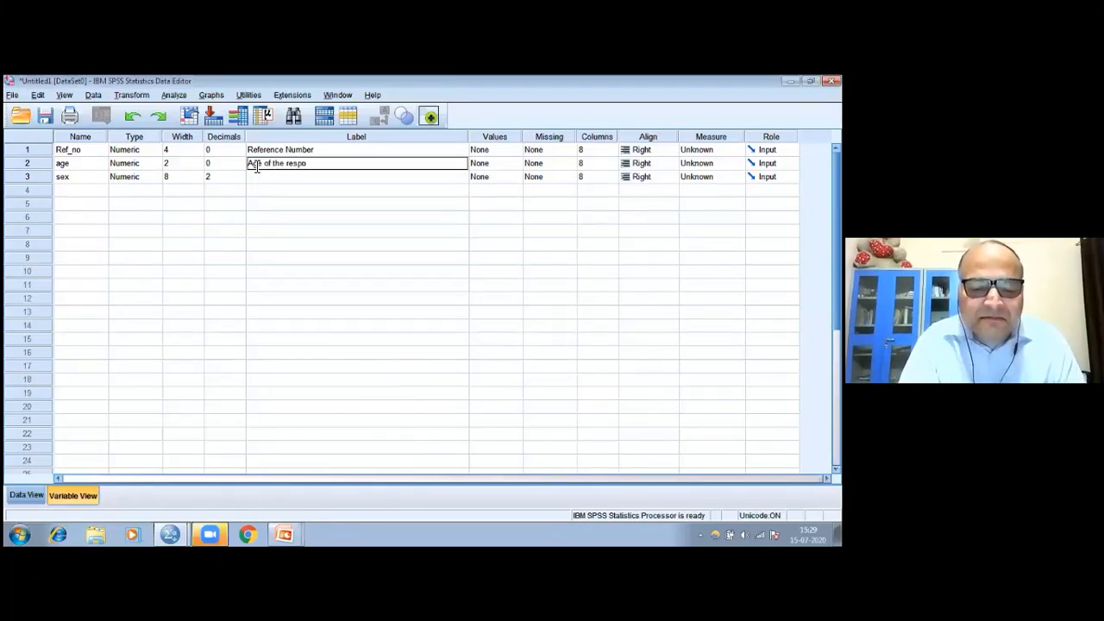
{"action": "type", "text": "ndent"}
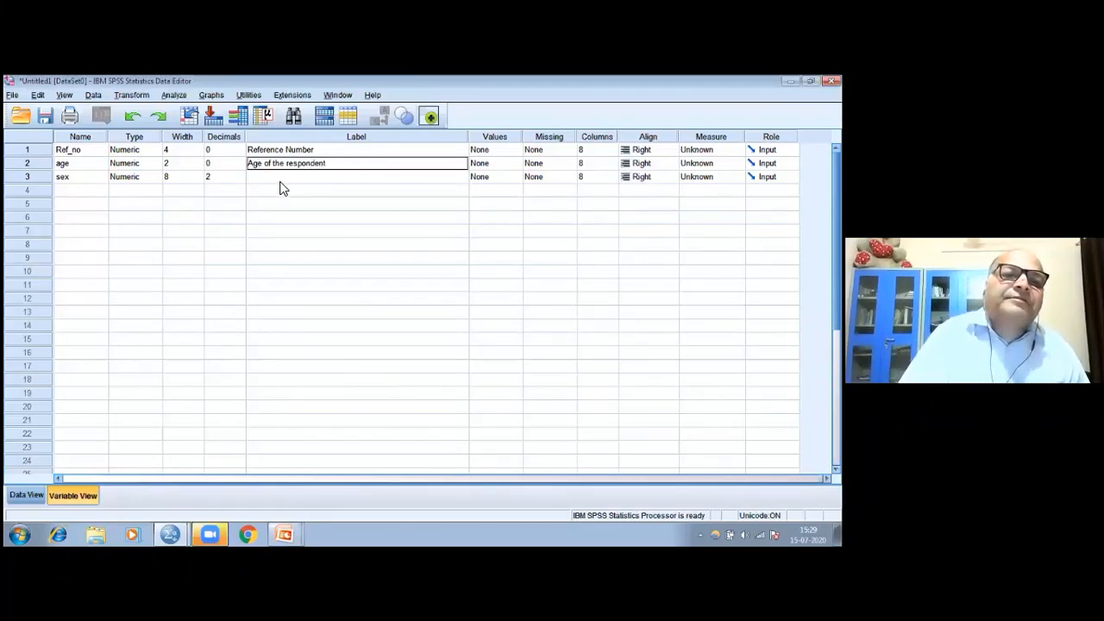
{"action": "key", "text": "Return"}
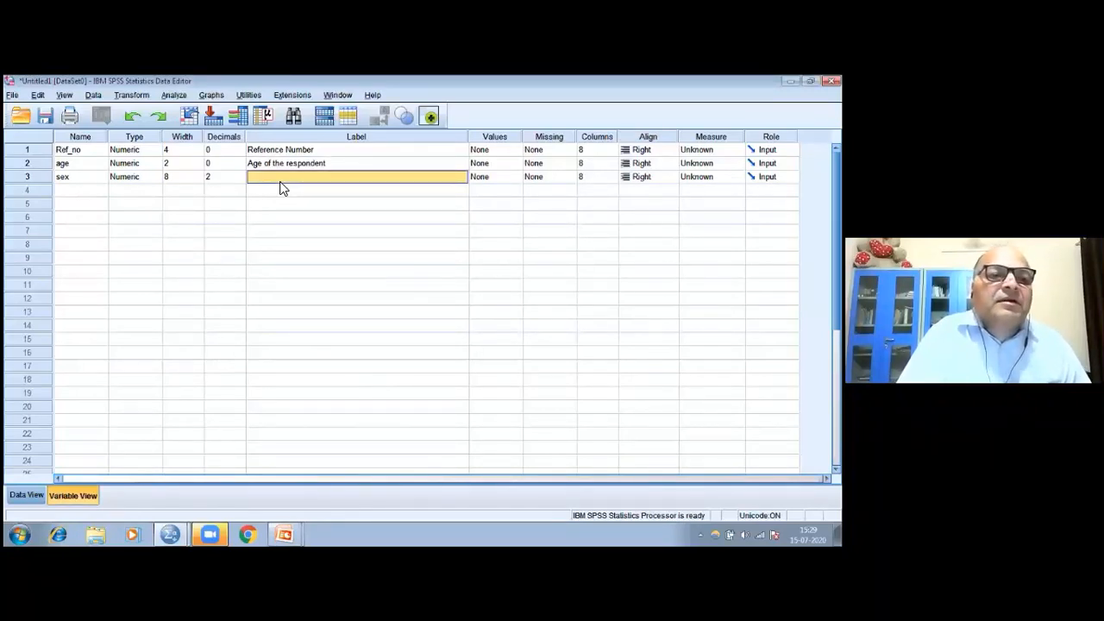
Define sex as a String variable with 1 character in its Variable Type settings
{"action": "left_click", "coordinate": [94, 180]}
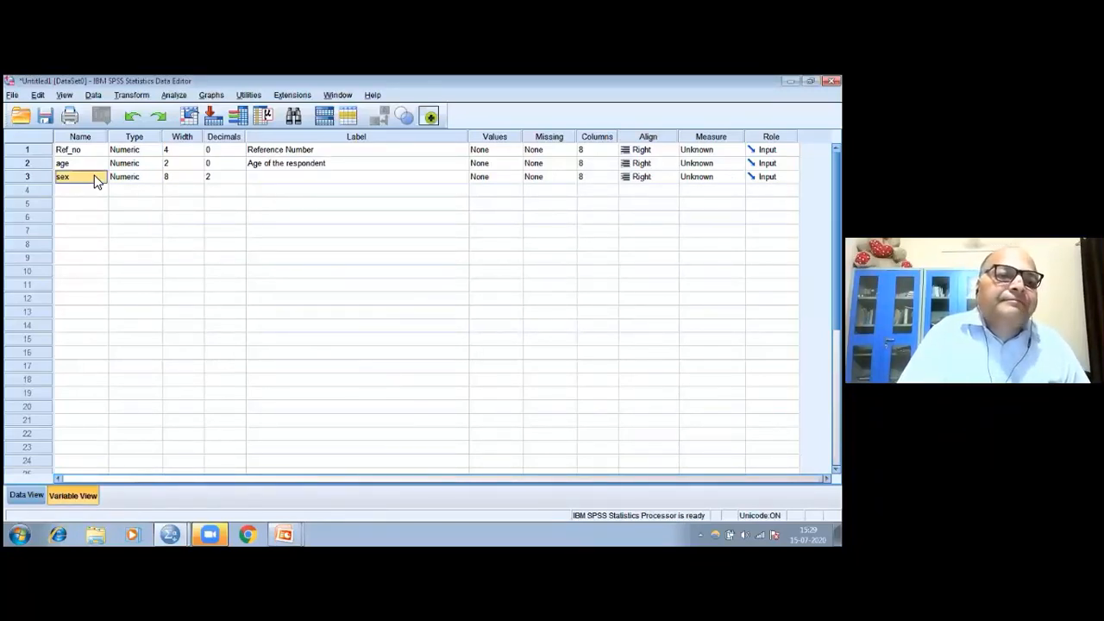
{"action": "left_click", "coordinate": [156, 179]}
{"action": "left_click", "coordinate": [157, 177]}
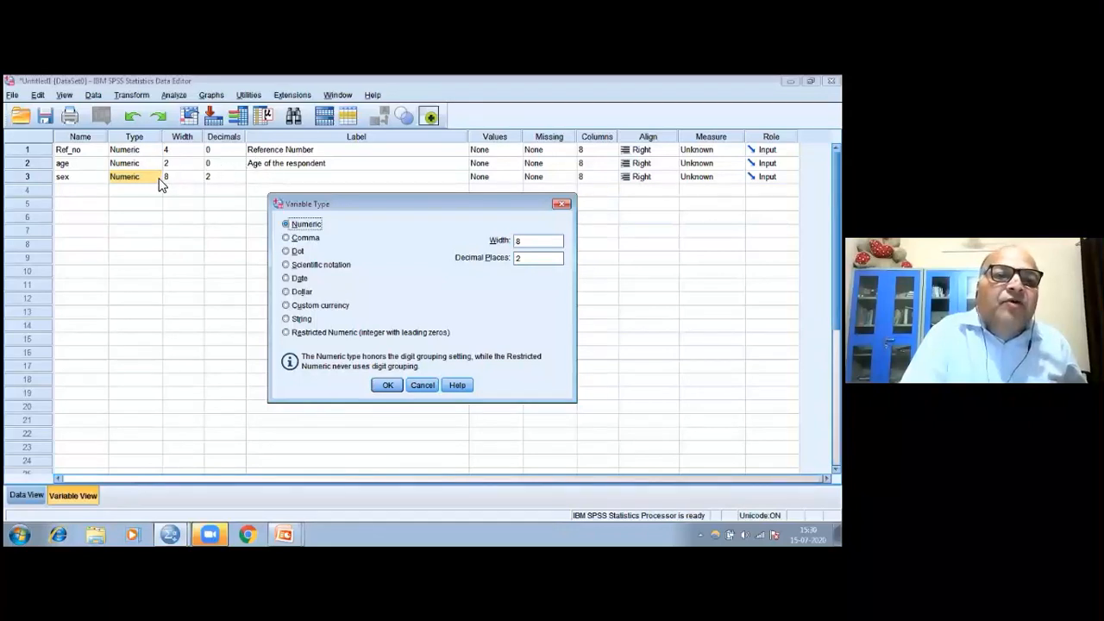
{"action": "left_click", "coordinate": [287, 319]}
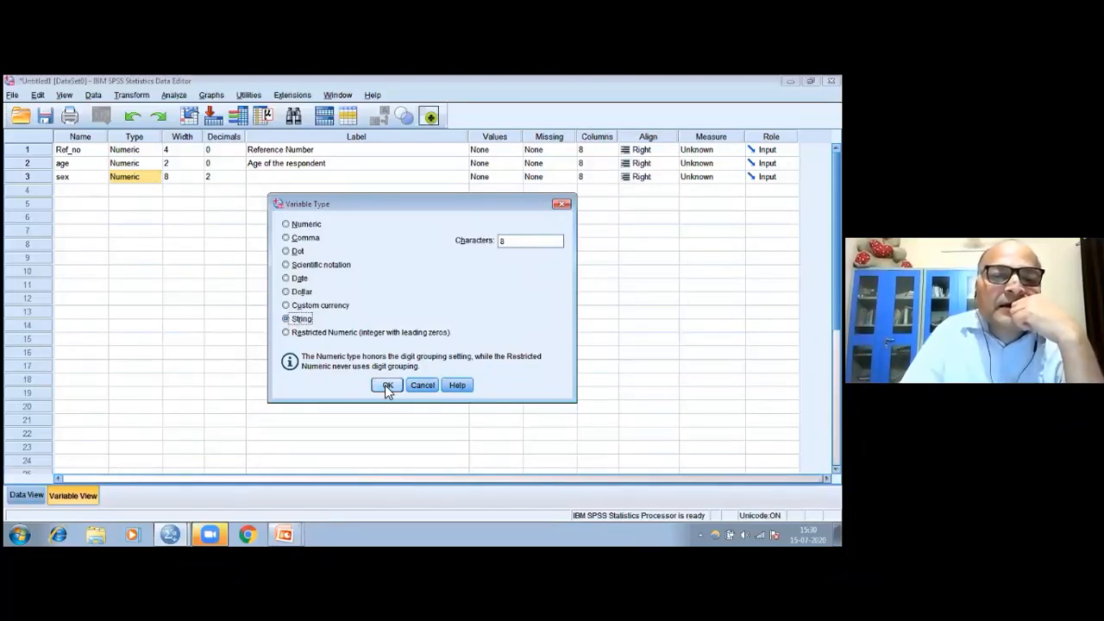
{"action": "left_click", "coordinate": [287, 224]}
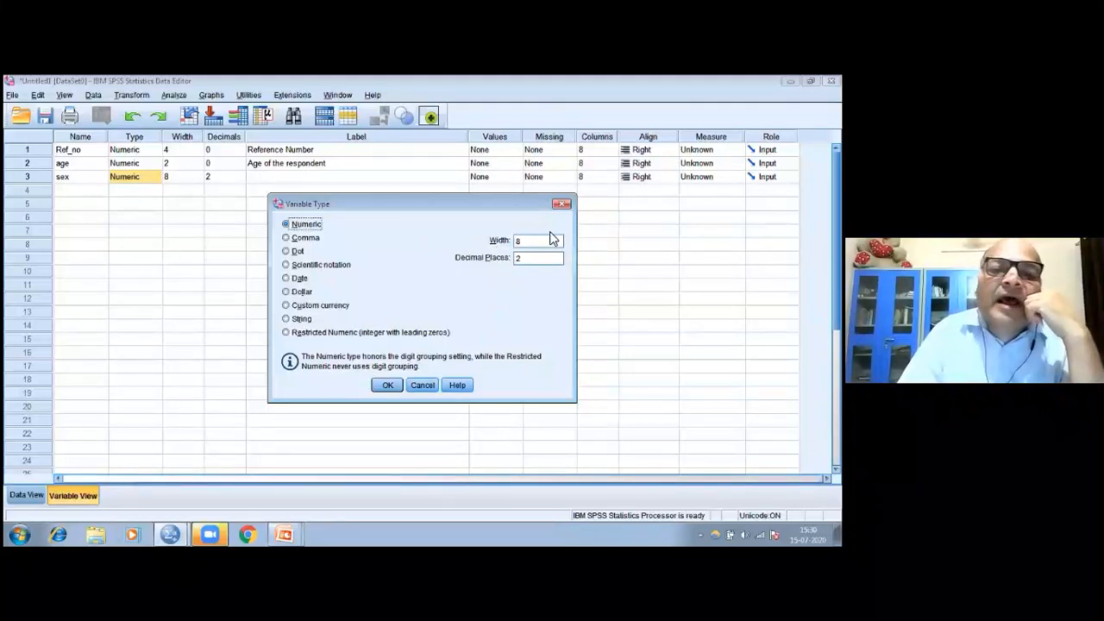
{"action": "left_click", "coordinate": [285, 319]}
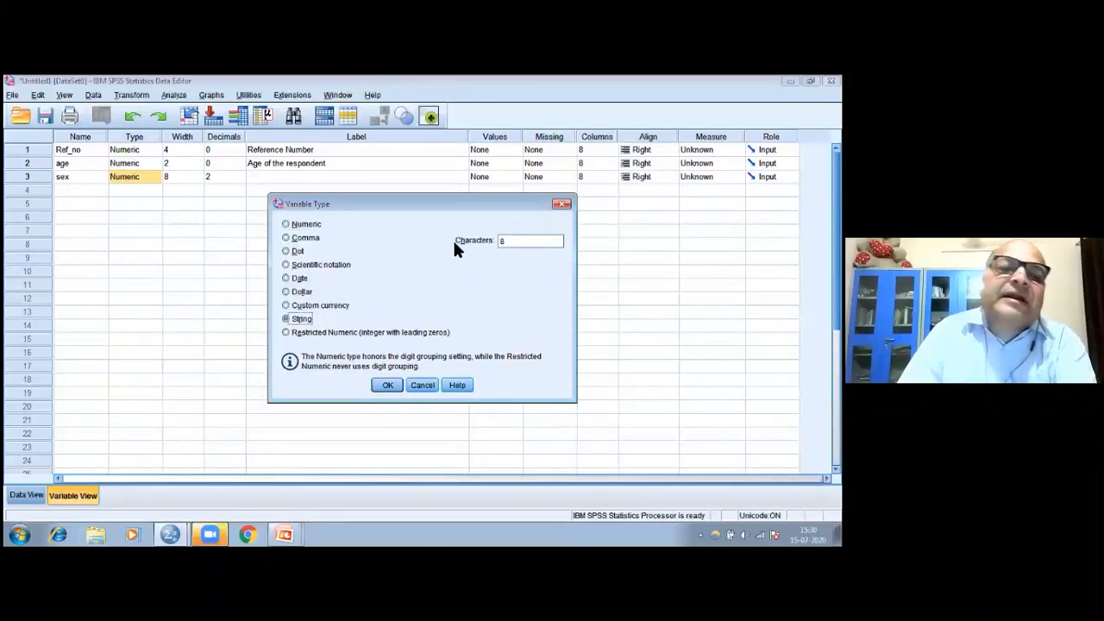
{"action": "left_click", "coordinate": [507, 240]}
{"action": "key", "text": "BackSpace"}
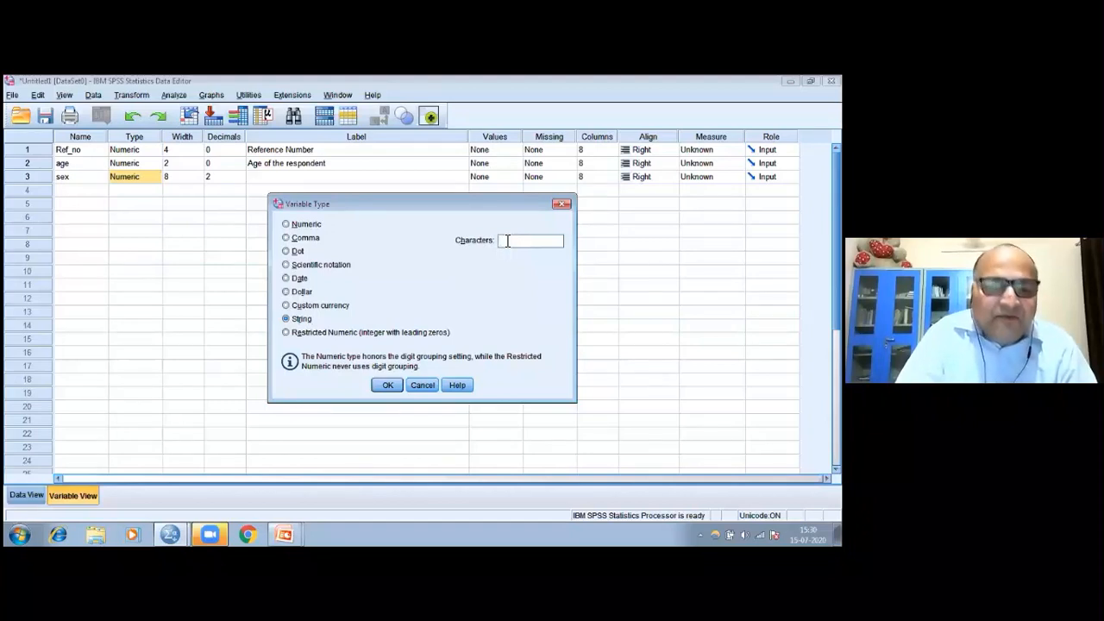
{"action": "type", "text": "1"}
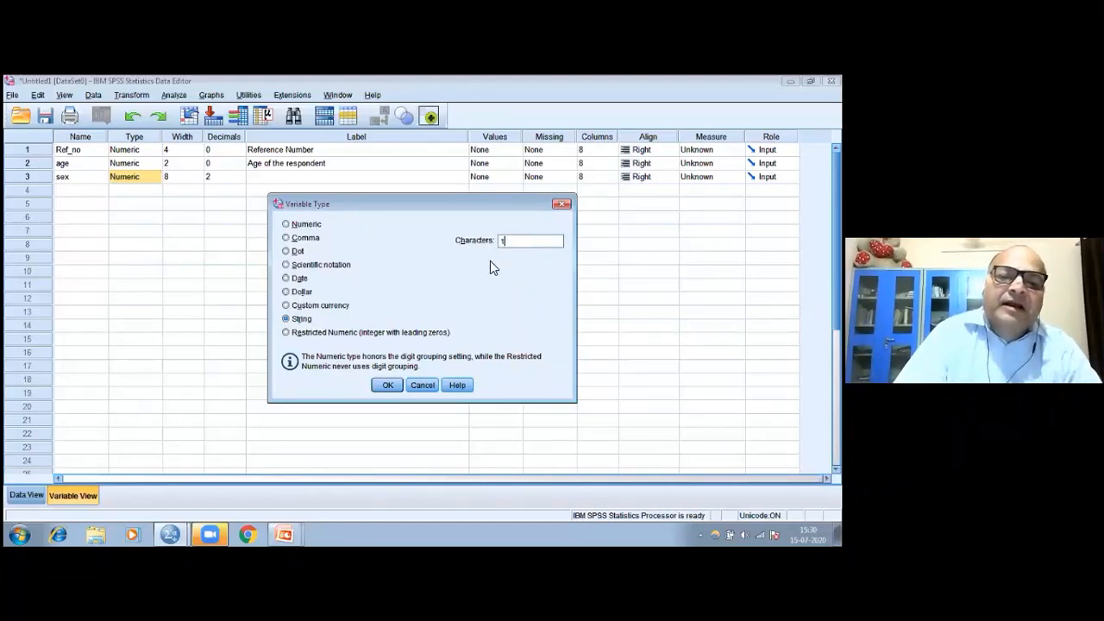
{"action": "left_click", "coordinate": [398, 385]}
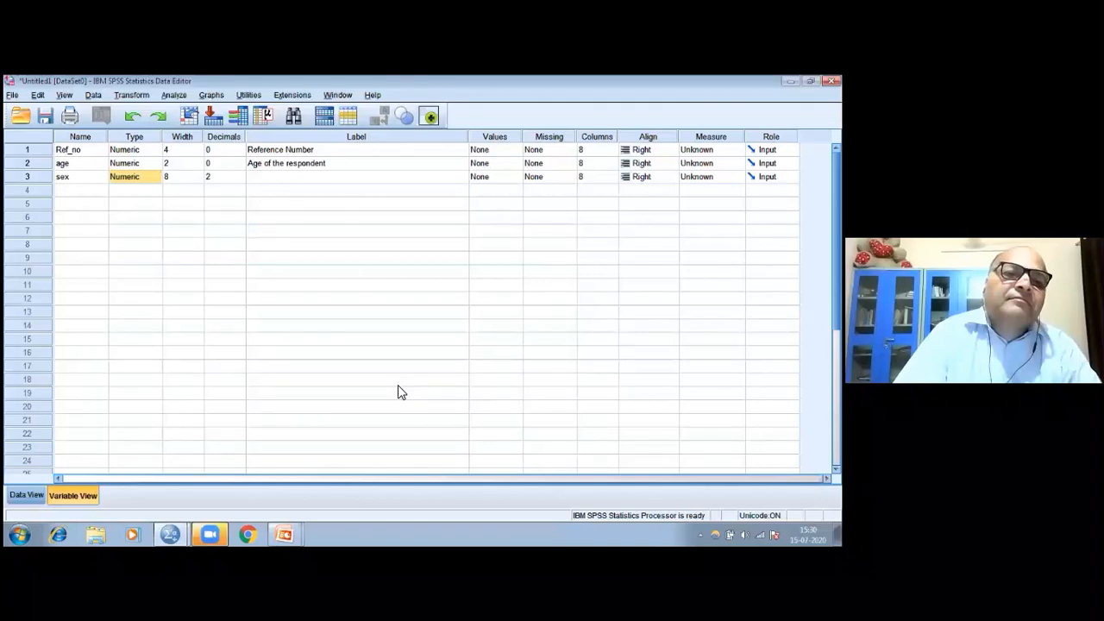
{"action": "left_click", "coordinate": [156, 178]}
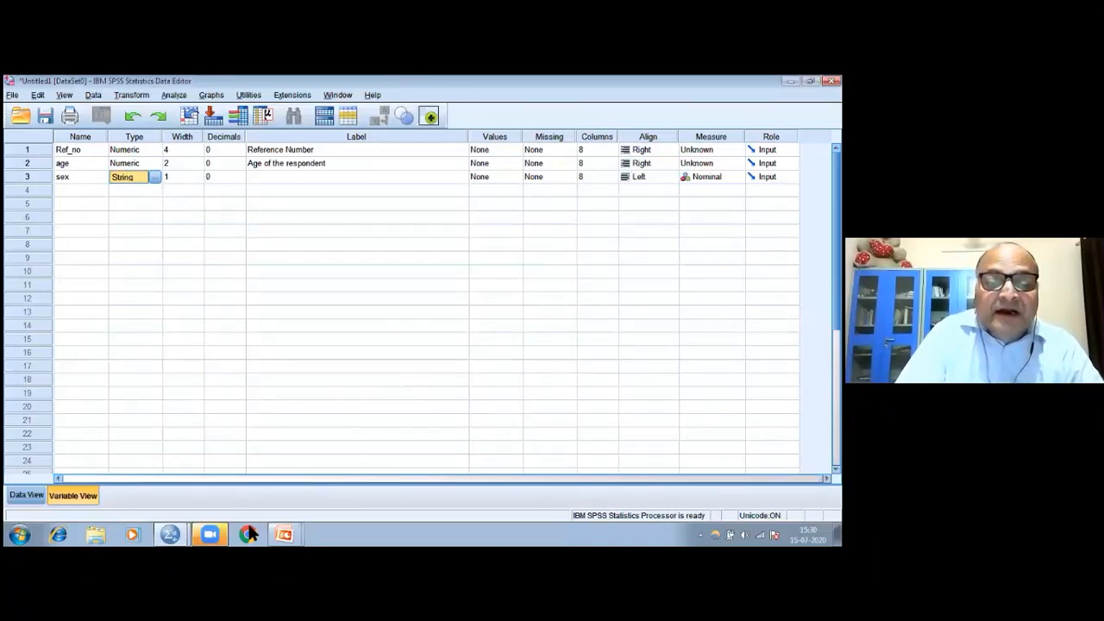
Switch to the PowerPoint presentation and review the Response of Data Set and Smoking Questionnaire example slides
{"action": "left_click", "coordinate": [289, 534]}
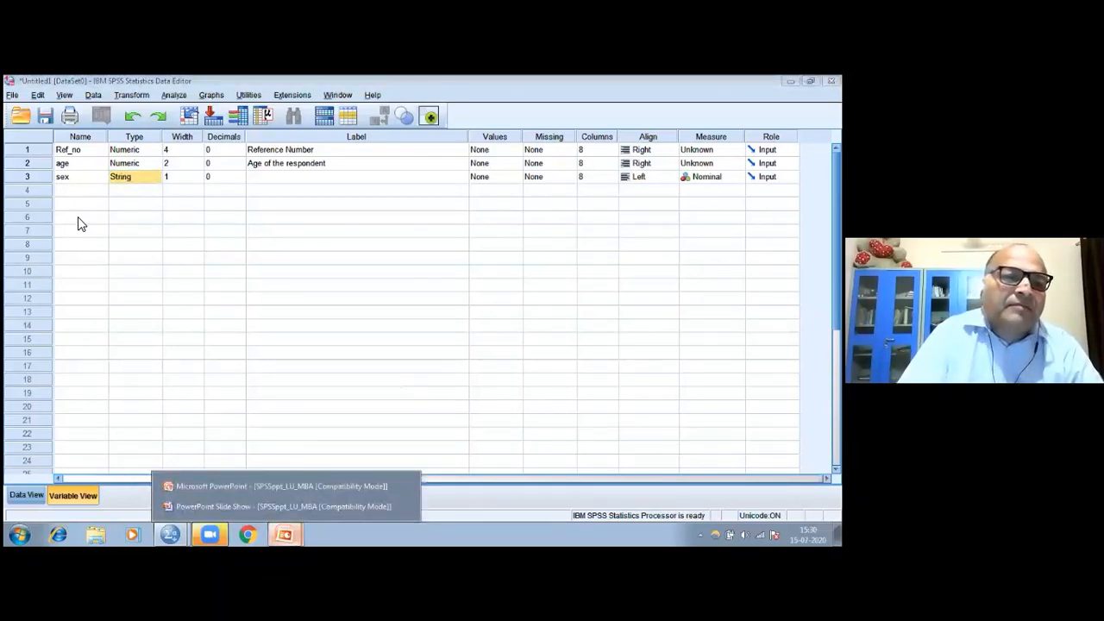
{"action": "left_click", "coordinate": [281, 485]}
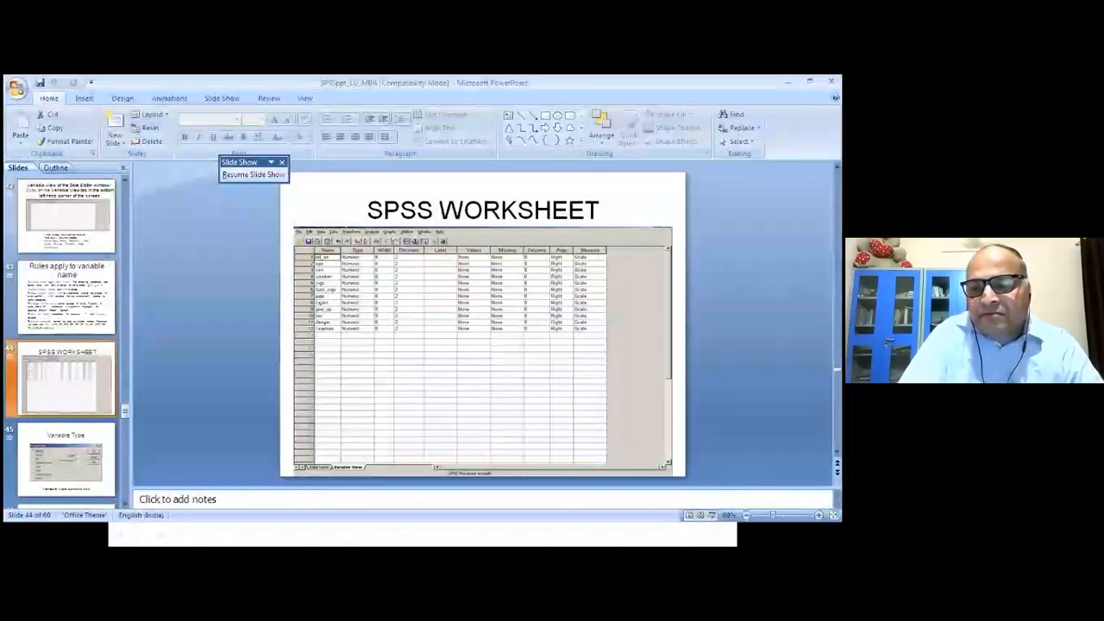
{"action": "key", "text": "Right"}
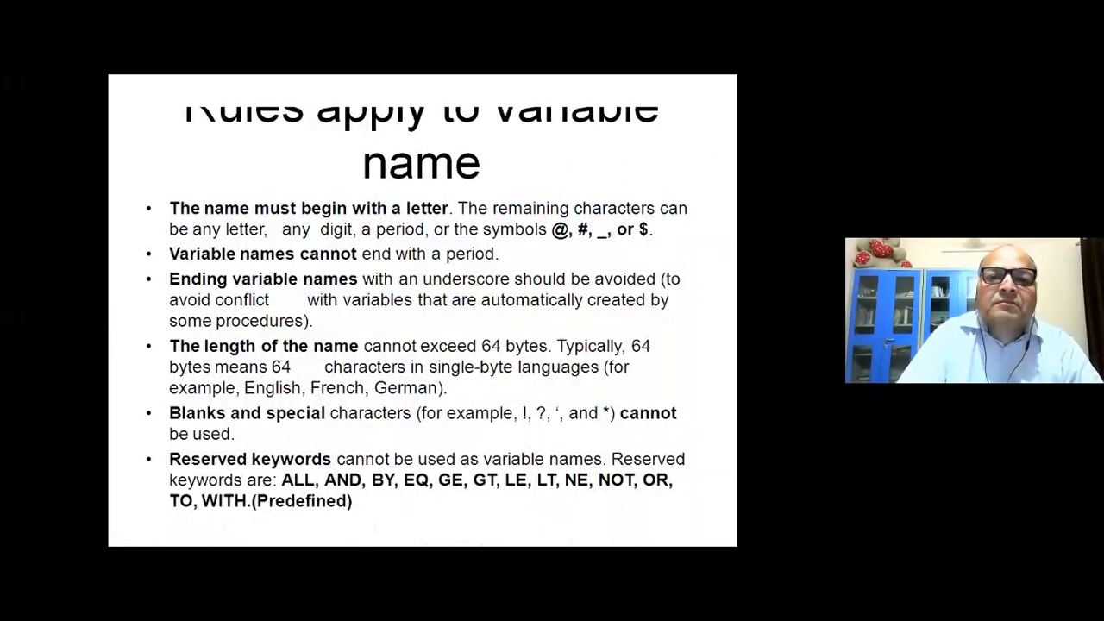
{"action": "key", "text": "Right"}
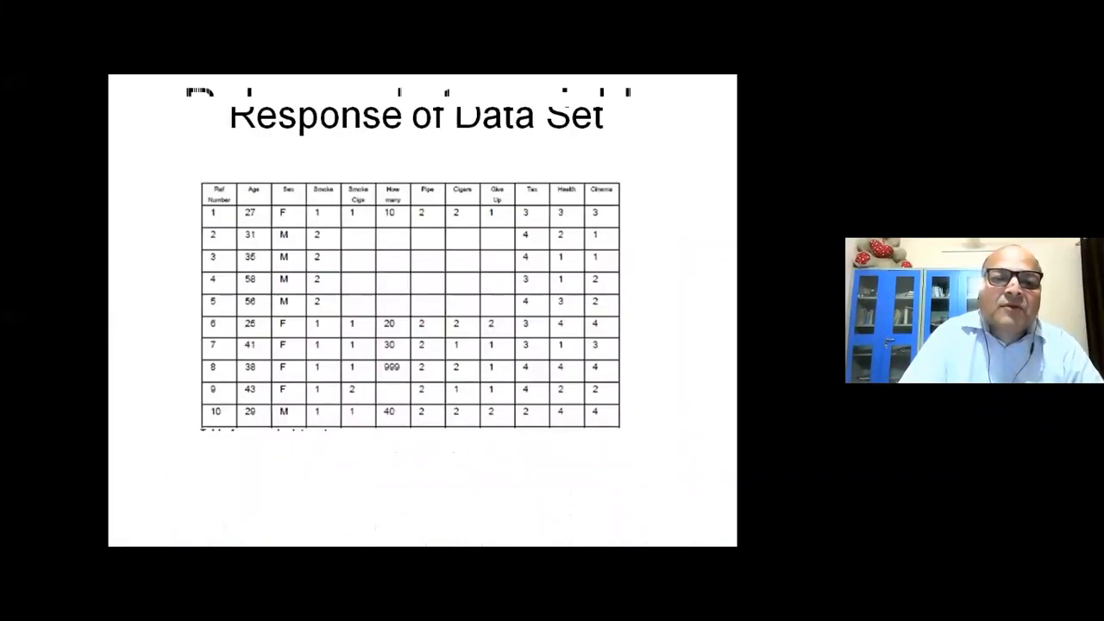
{"action": "key", "text": "Right"}
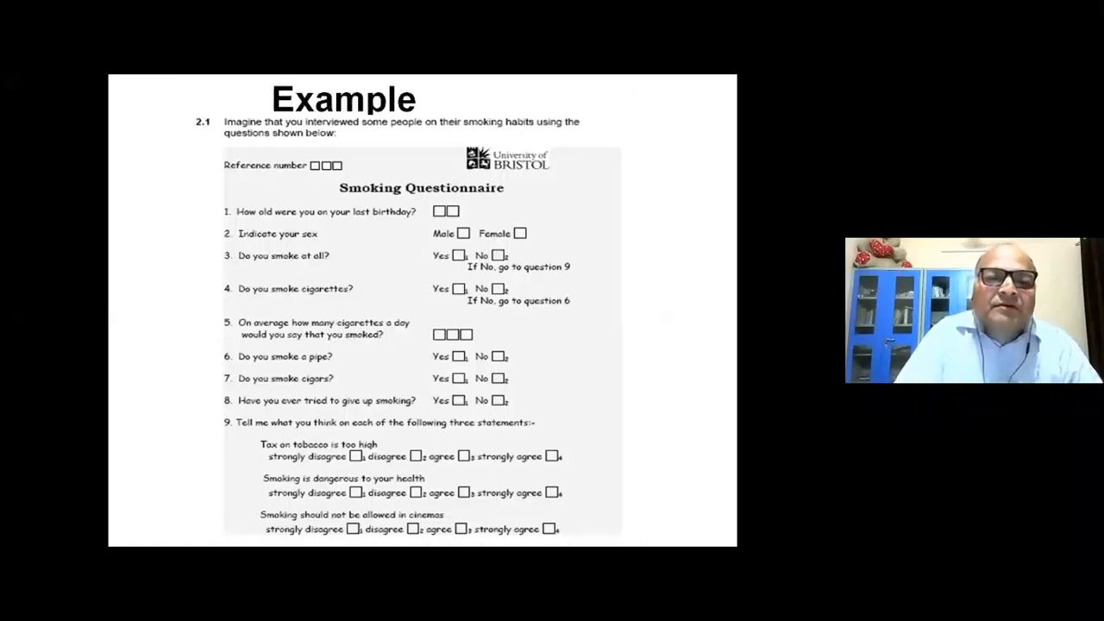
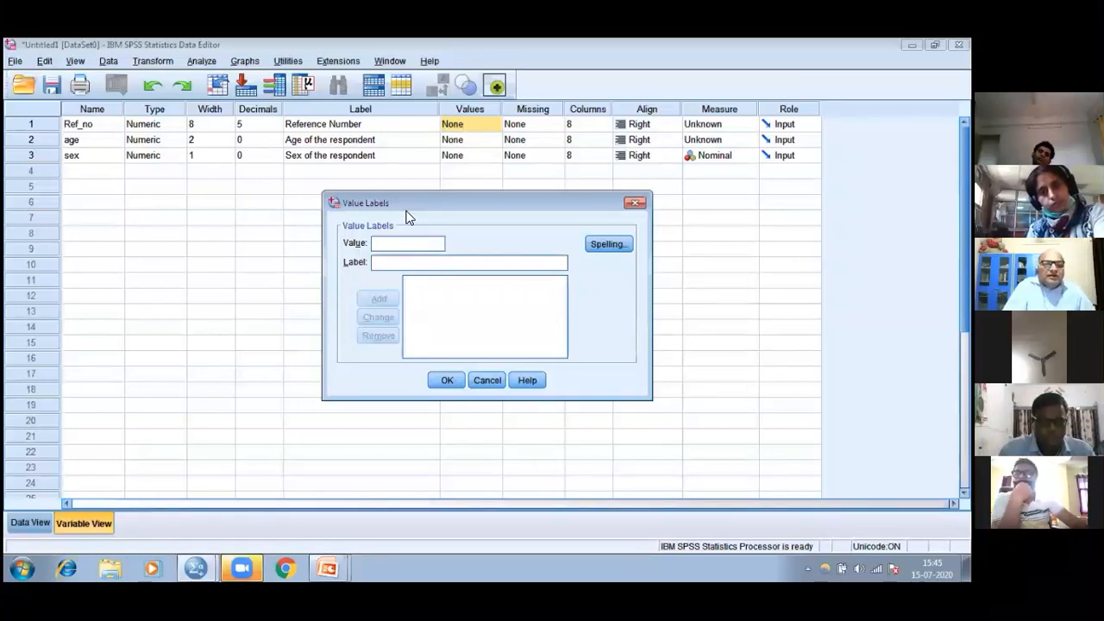
Try to add the value label male for value m to the numeric sex variable
{"action": "left_click", "coordinate": [634, 205]}
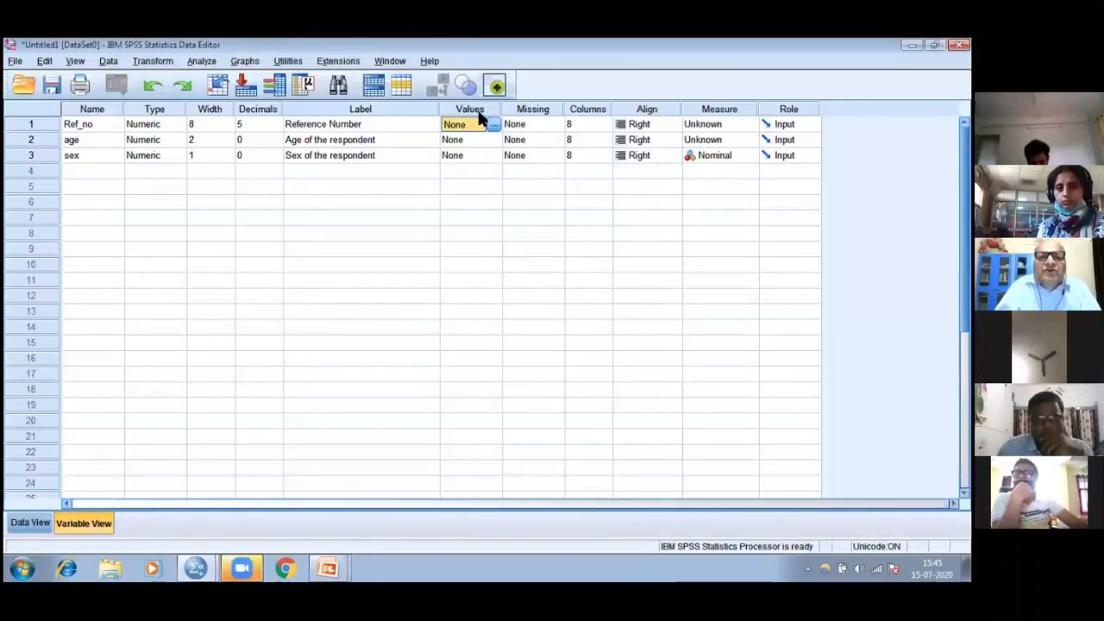
{"action": "left_click", "coordinate": [487, 159]}
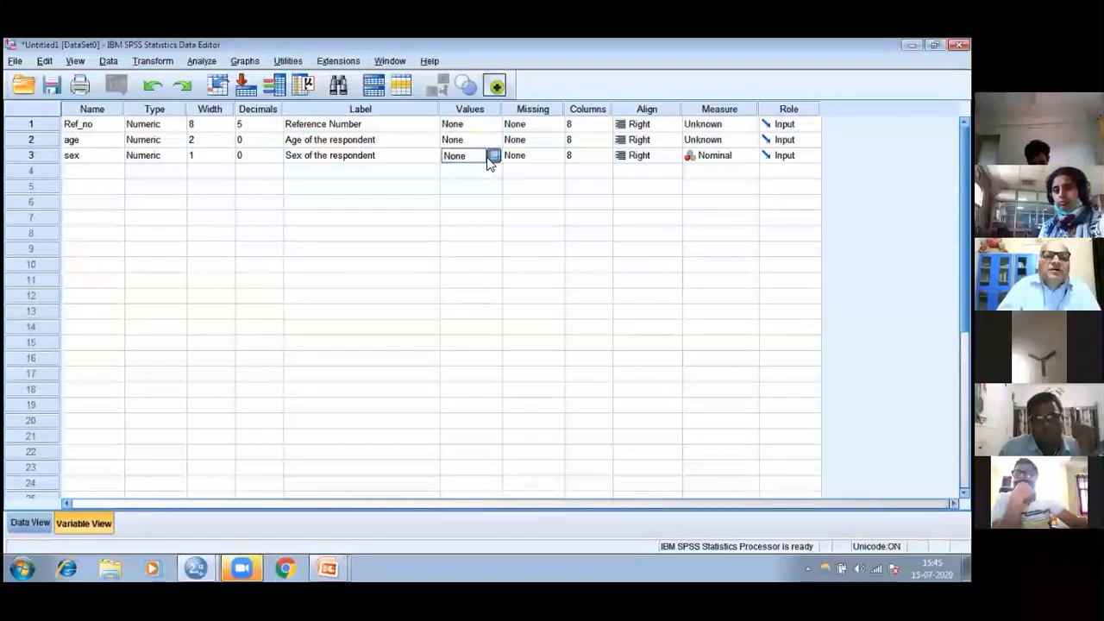
{"action": "left_click", "coordinate": [488, 157]}
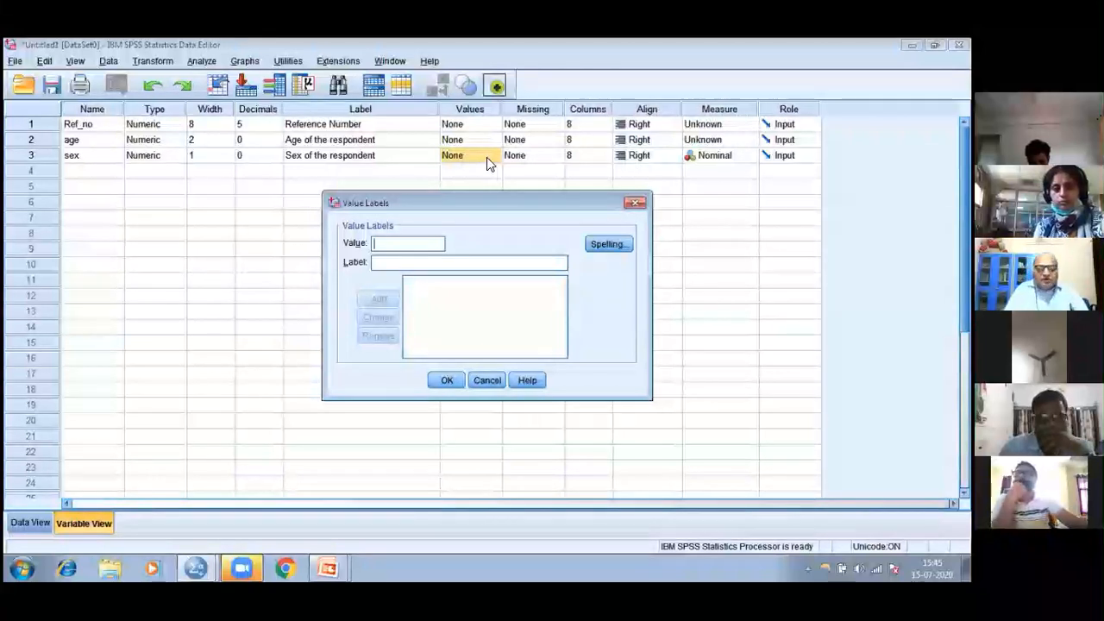
{"action": "type", "text": "m"}
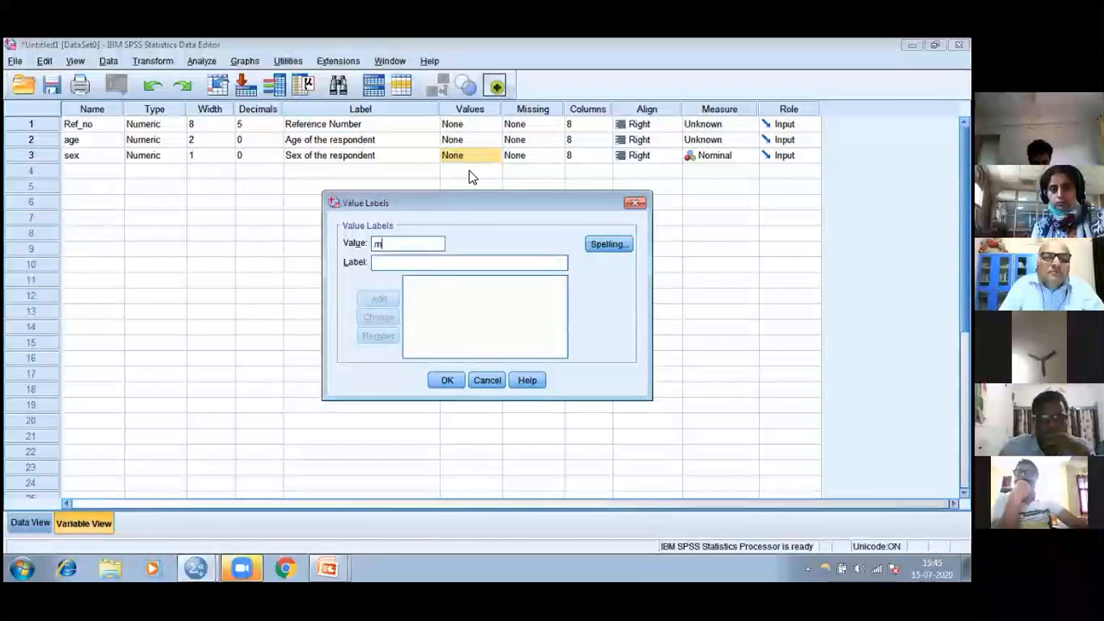
{"action": "left_click", "coordinate": [384, 263]}
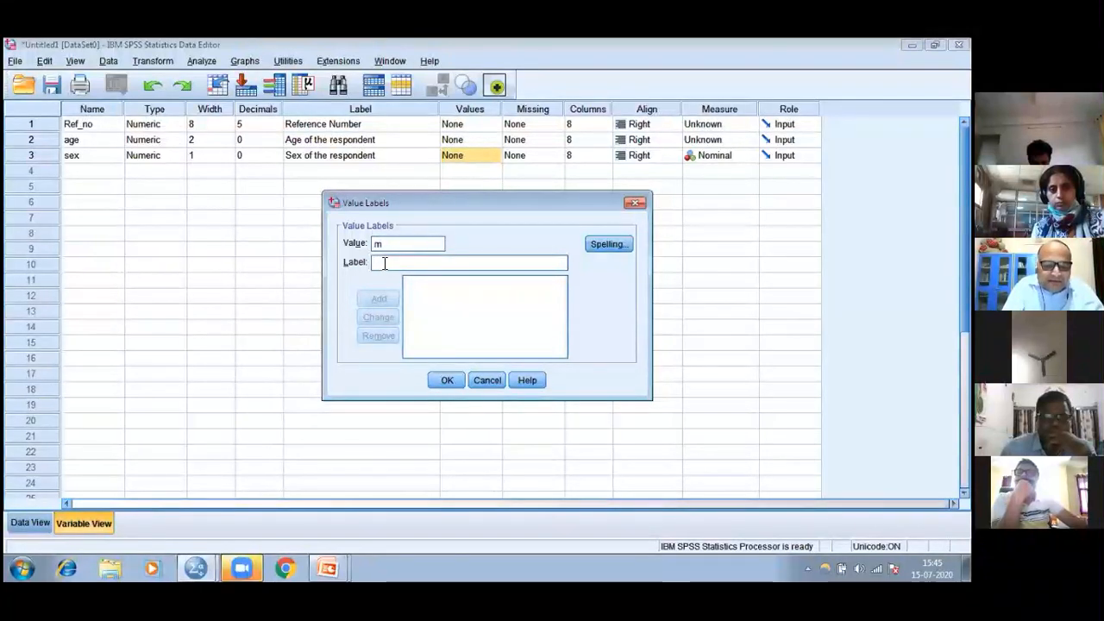
{"action": "type", "text": "male"}
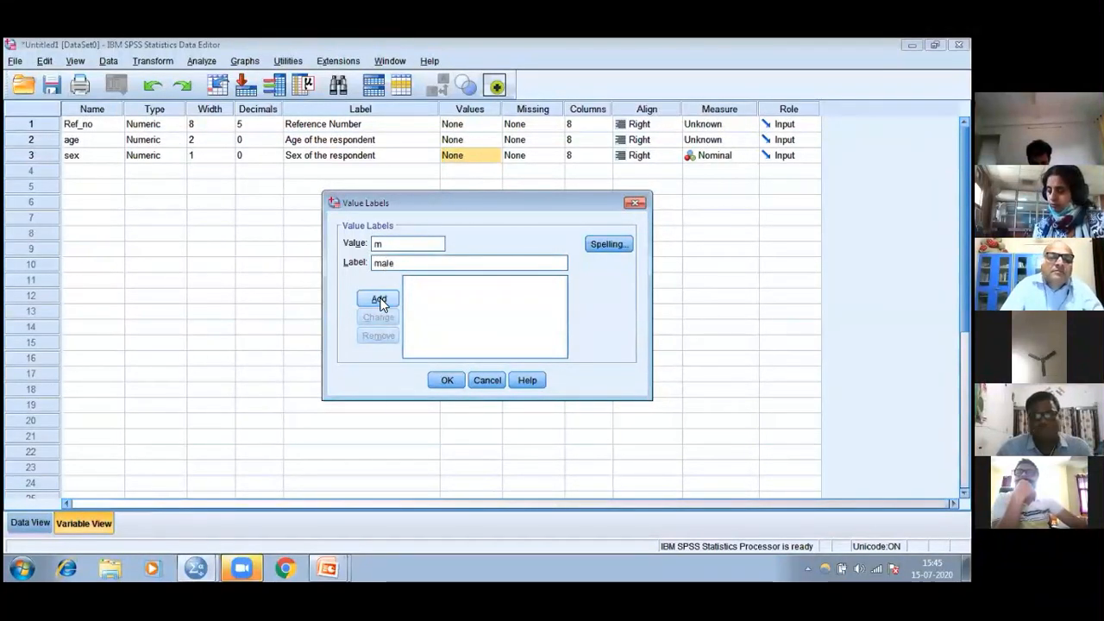
{"action": "left_click", "coordinate": [380, 300]}
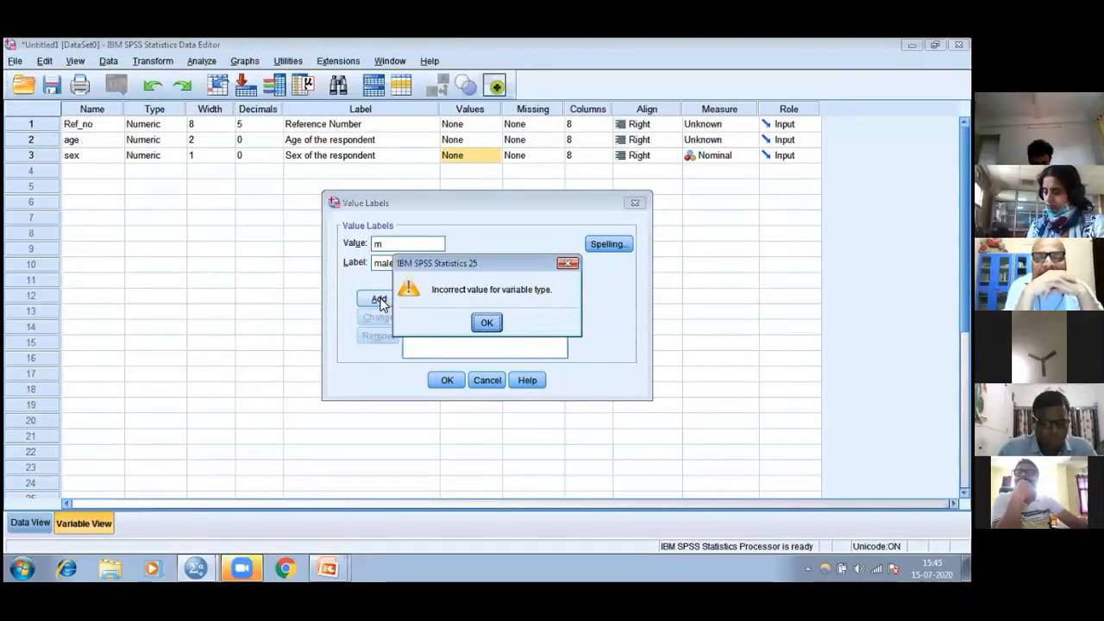
{"action": "left_click", "coordinate": [487, 323]}
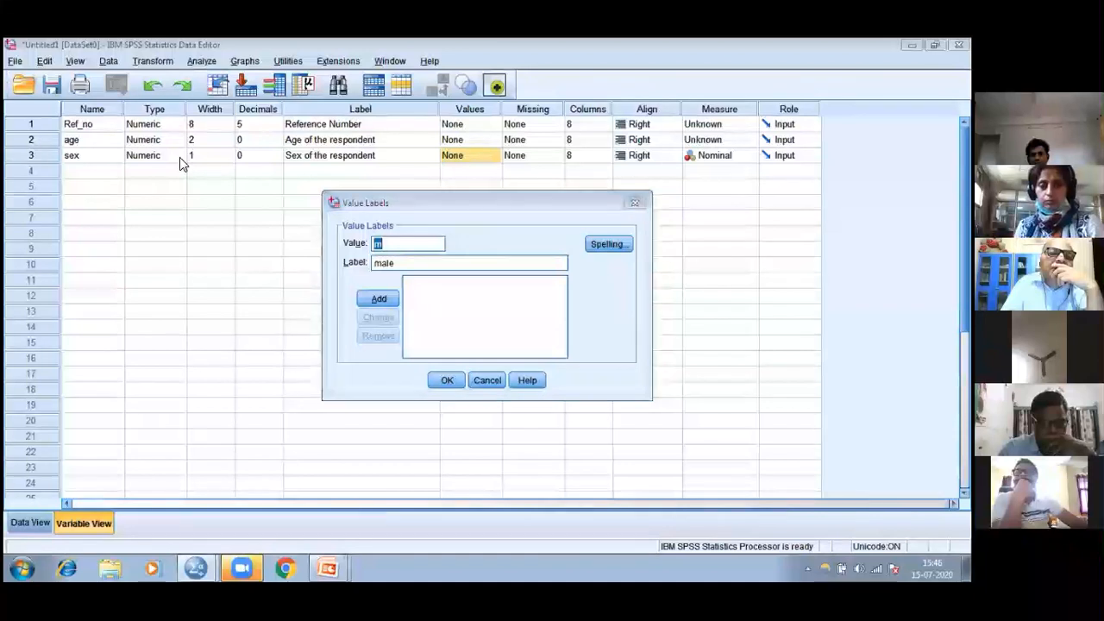
{"action": "left_click", "coordinate": [636, 204]}
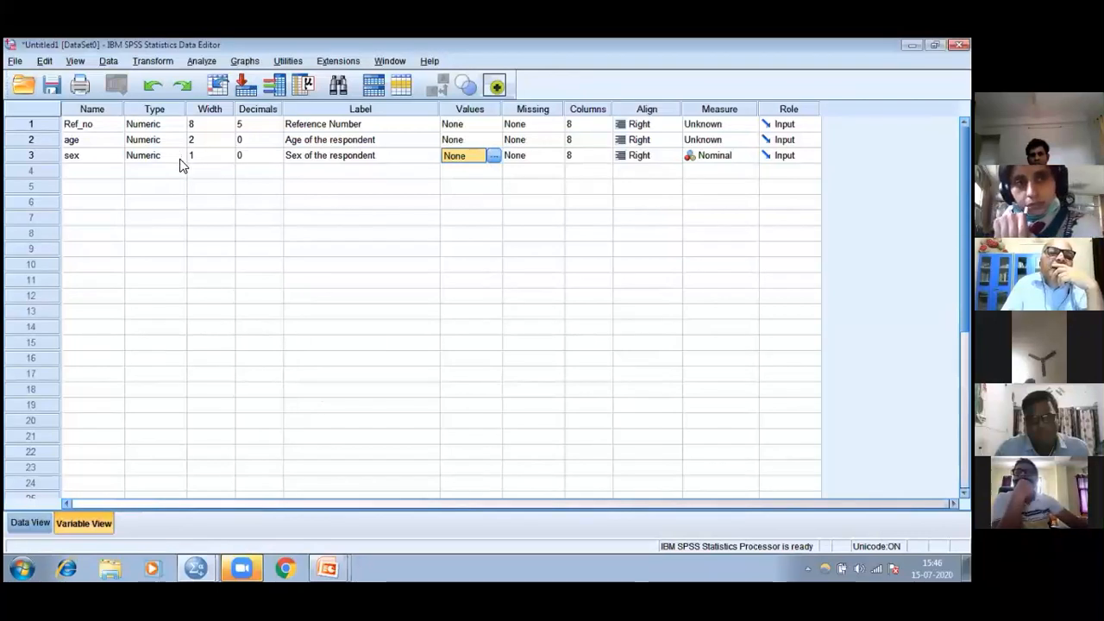
Change the sex variable's type to String
{"action": "double_click", "coordinate": [180, 160]}
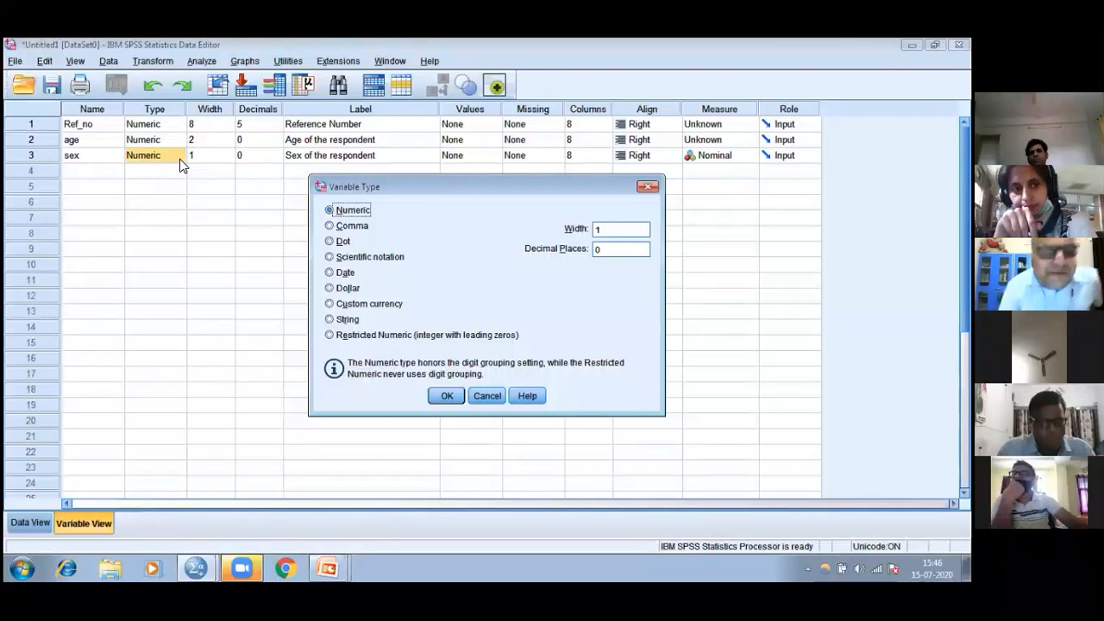
{"action": "left_click", "coordinate": [330, 320]}
{"action": "left_click", "coordinate": [447, 396]}
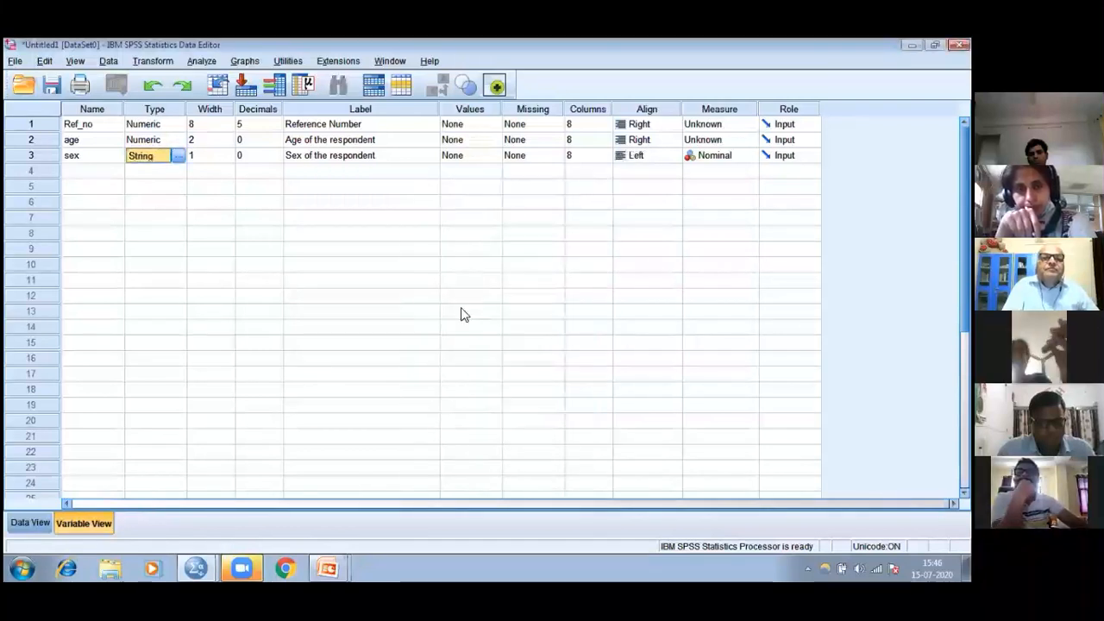
Add the value label male for value m to the sex variable
{"action": "double_click", "coordinate": [486, 160]}
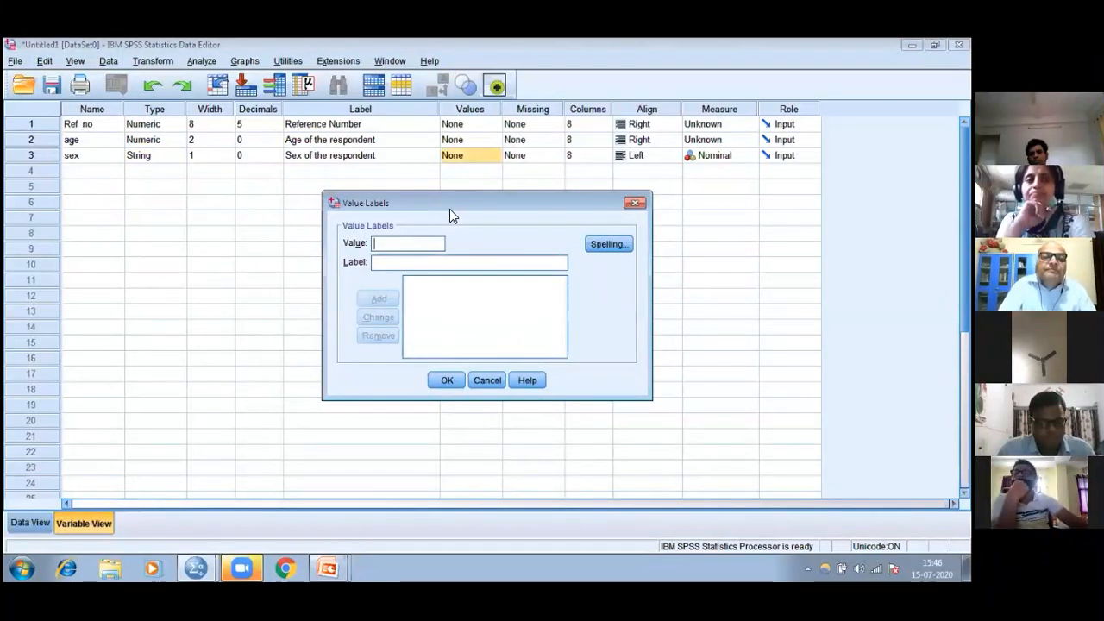
{"action": "type", "text": "m"}
{"action": "key", "text": "Tab"}
{"action": "type", "text": "m"}
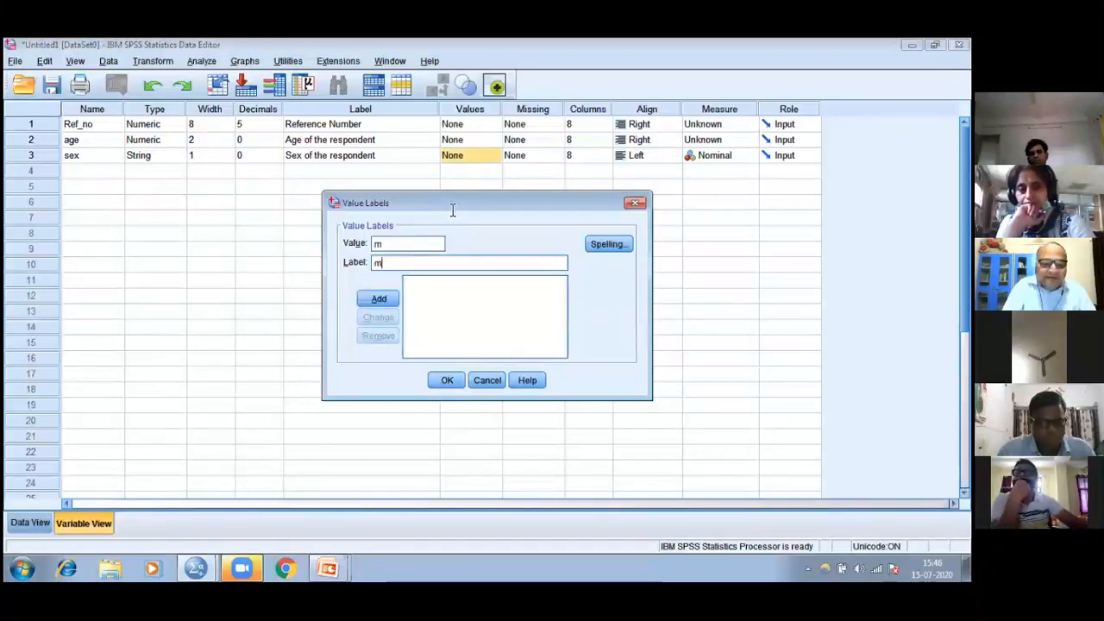
{"action": "type", "text": "ale"}
{"action": "left_click", "coordinate": [376, 295]}
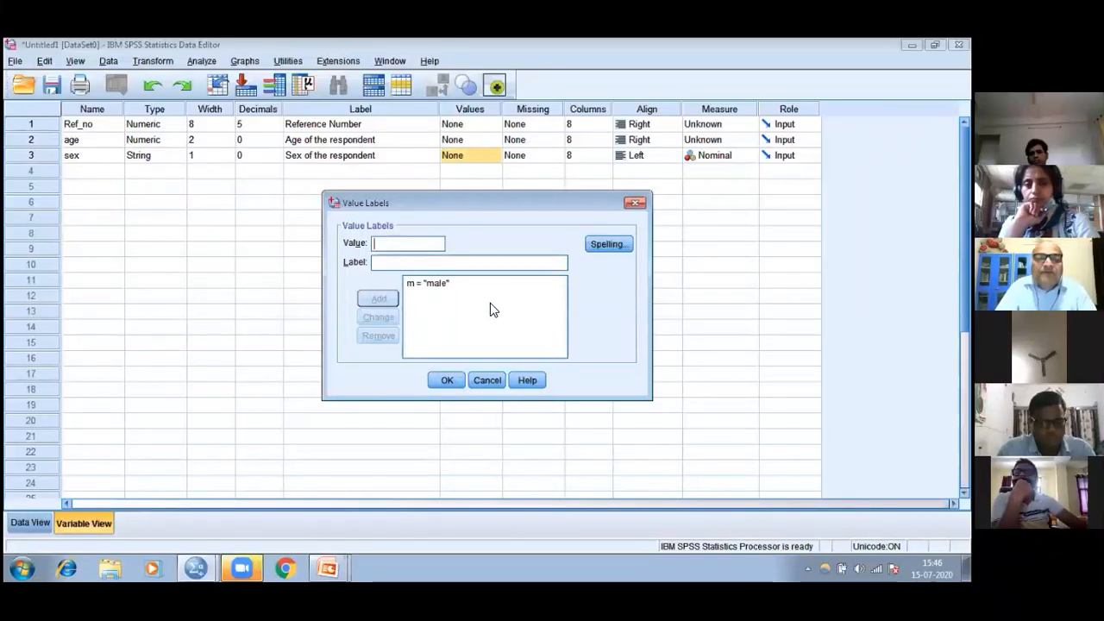
Add the value label female for value f to the sex variable and apply its value labels
{"action": "type", "text": "f"}
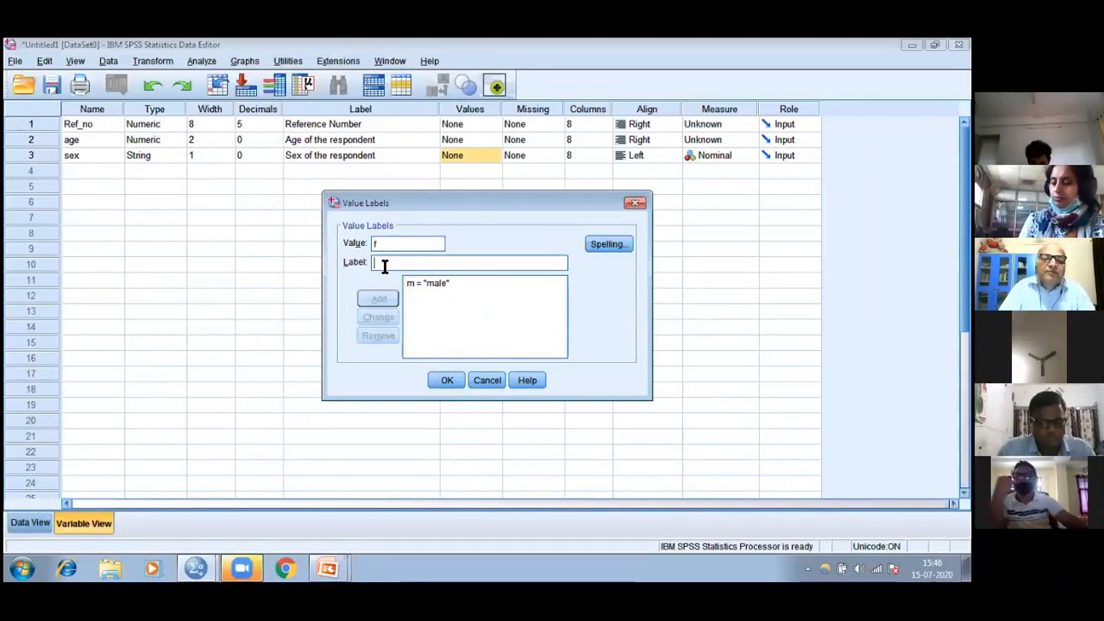
{"action": "type", "text": " = \"female"}
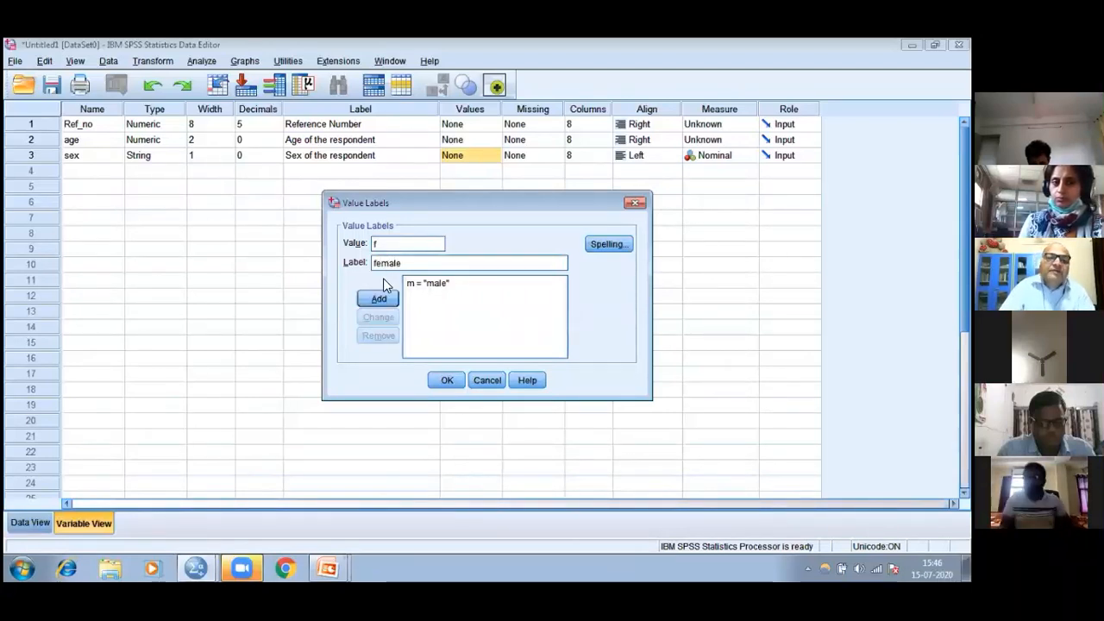
{"action": "left_click", "coordinate": [380, 300]}
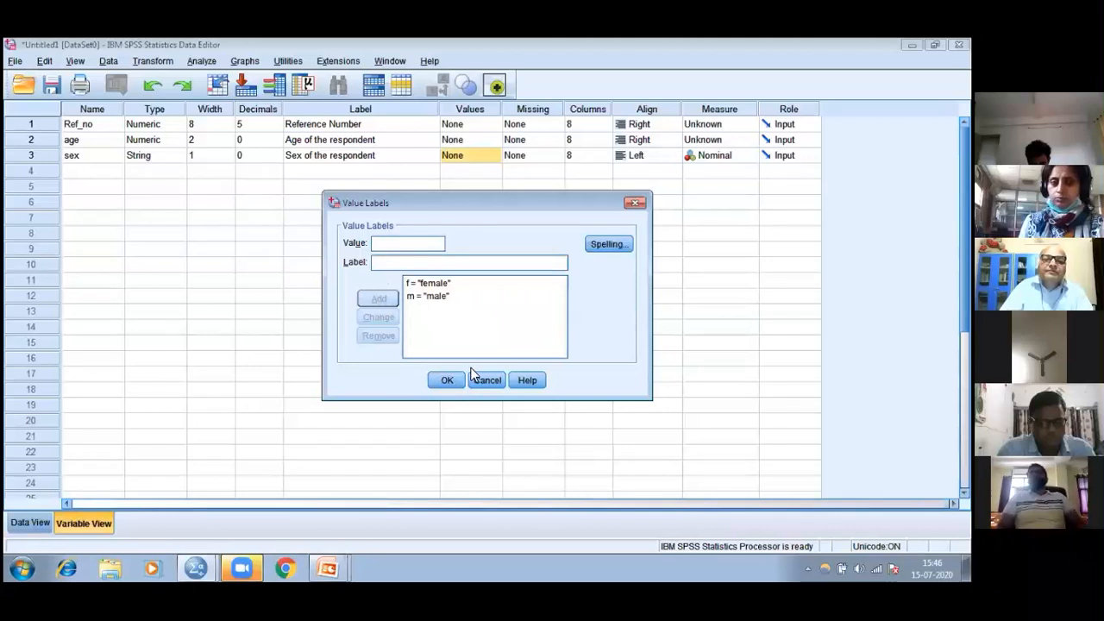
{"action": "left_click", "coordinate": [448, 381]}
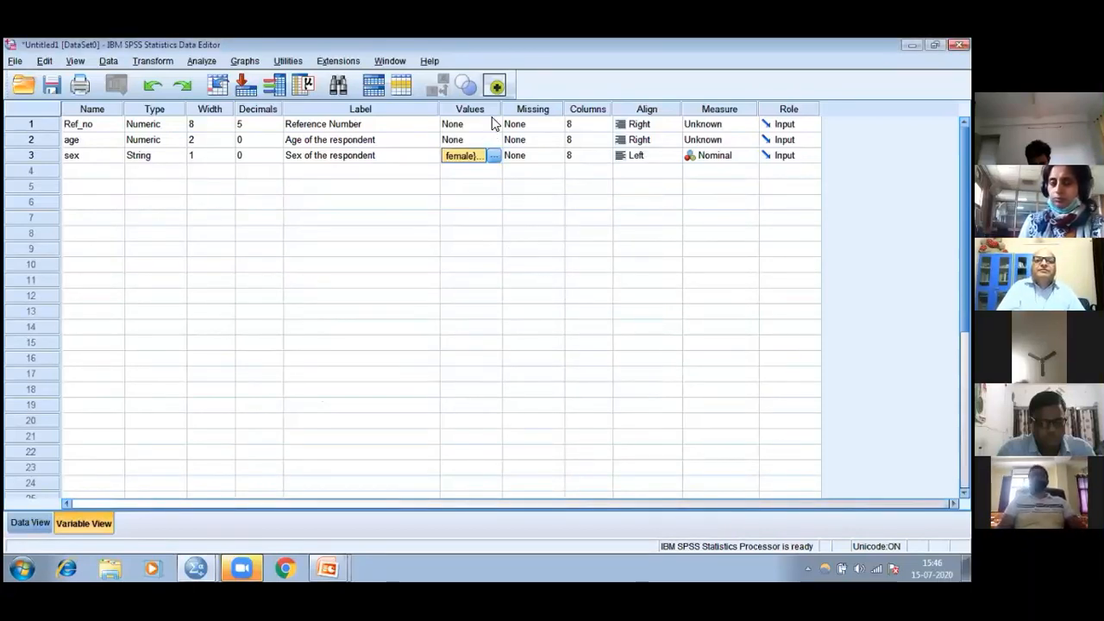
Widen the Values column and review the value labels defined for sex
{"action": "left_click_drag", "start_coordinate": [502, 109], "coordinate": [607, 93]}
{"action": "left_click", "coordinate": [510, 159]}
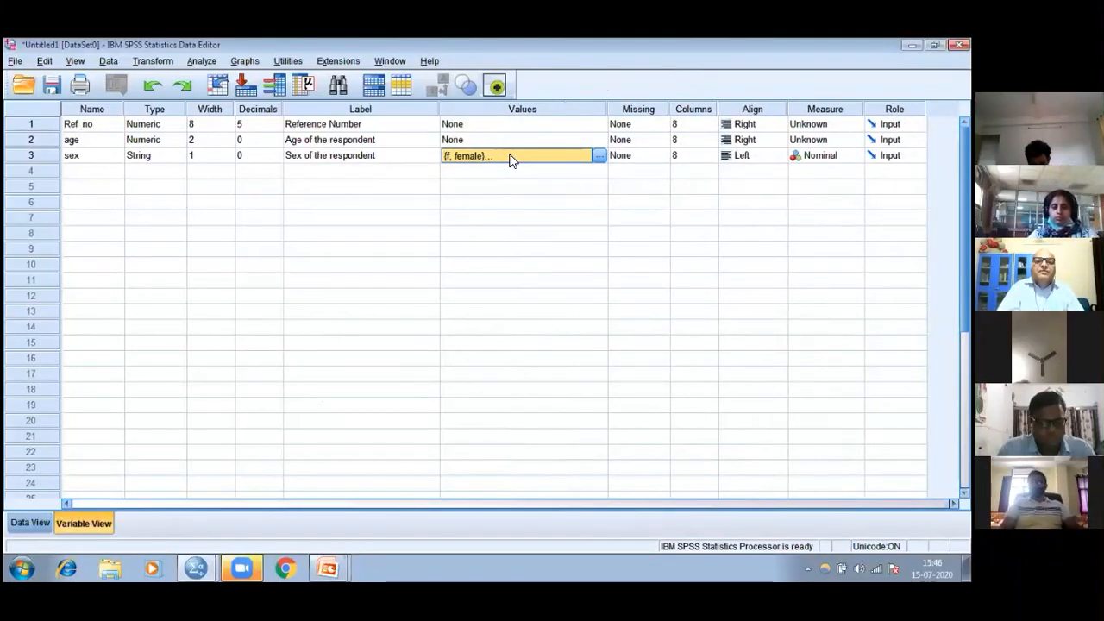
{"action": "left_click", "coordinate": [599, 157]}
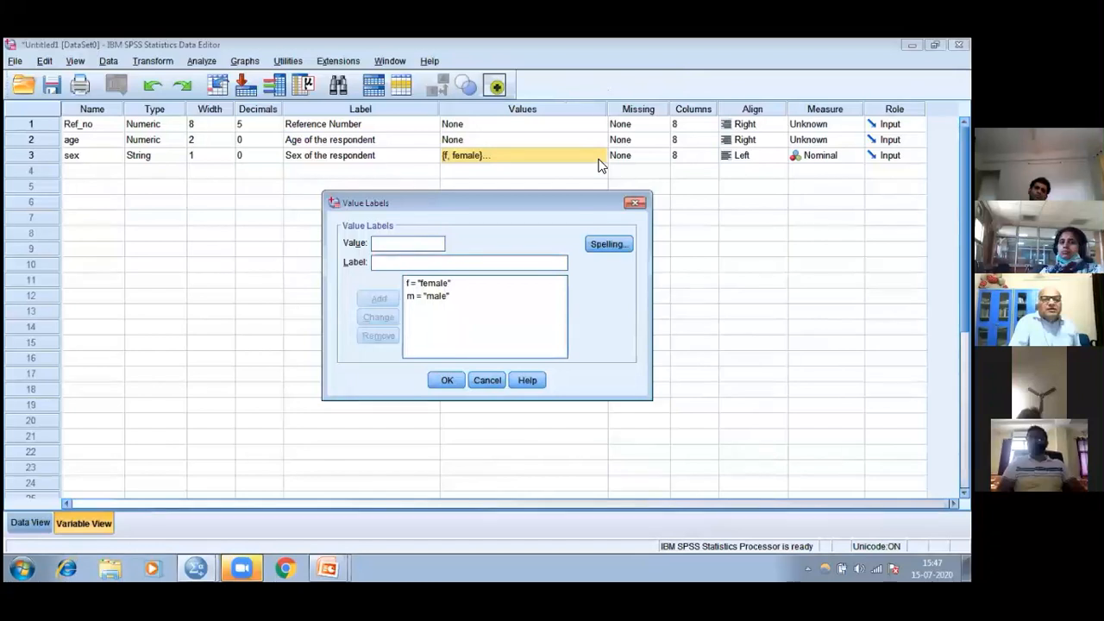
{"action": "left_click", "coordinate": [635, 205]}
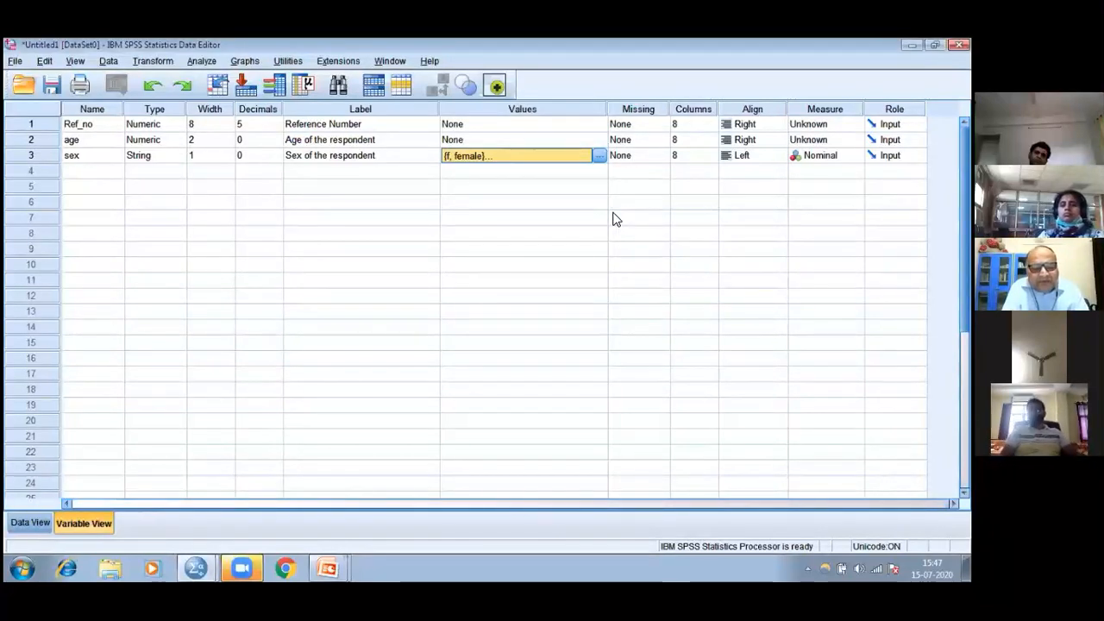
Switch to the PowerPoint presentation and go back to the Smoking Questionnaire example slide in the slide show
{"action": "key", "text": "alt+Tab"}
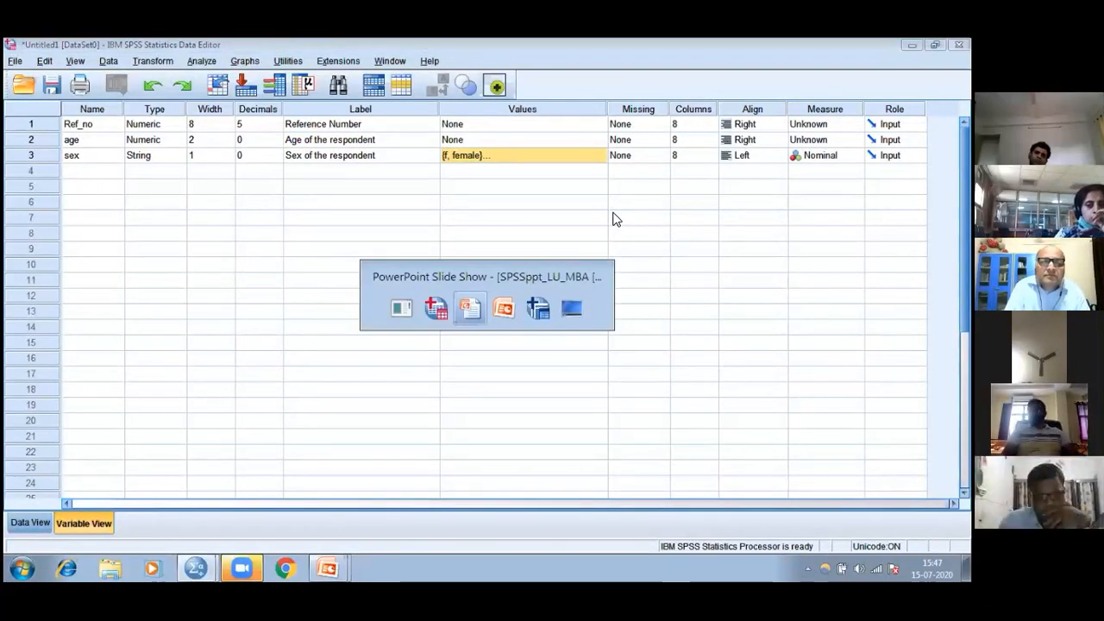
{"action": "key", "text": "Tab"}
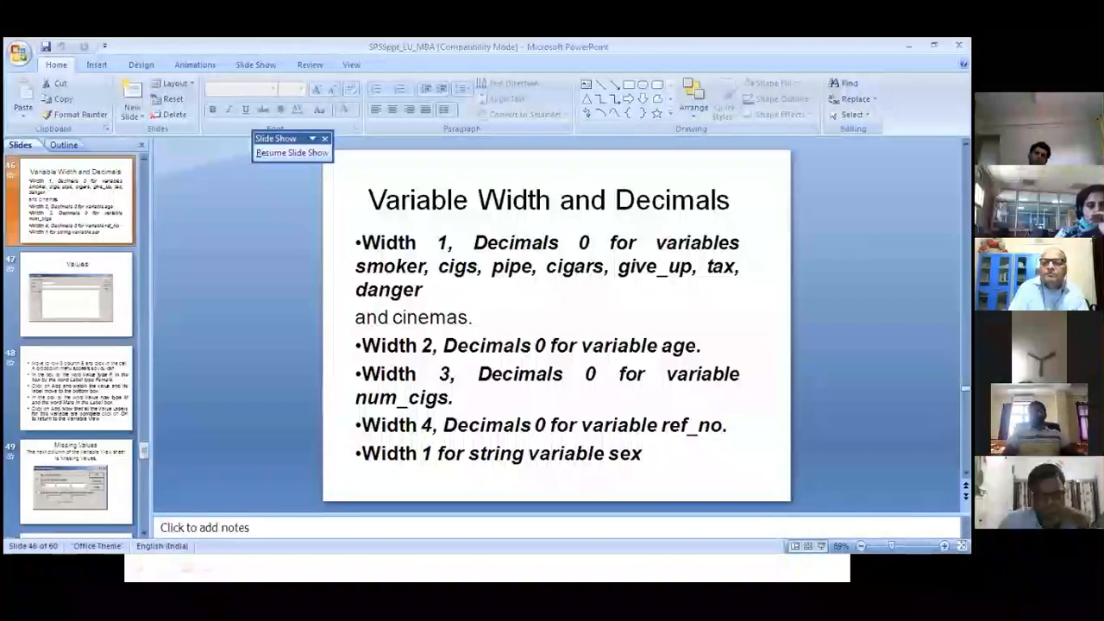
{"action": "key", "text": "Page_Up"}
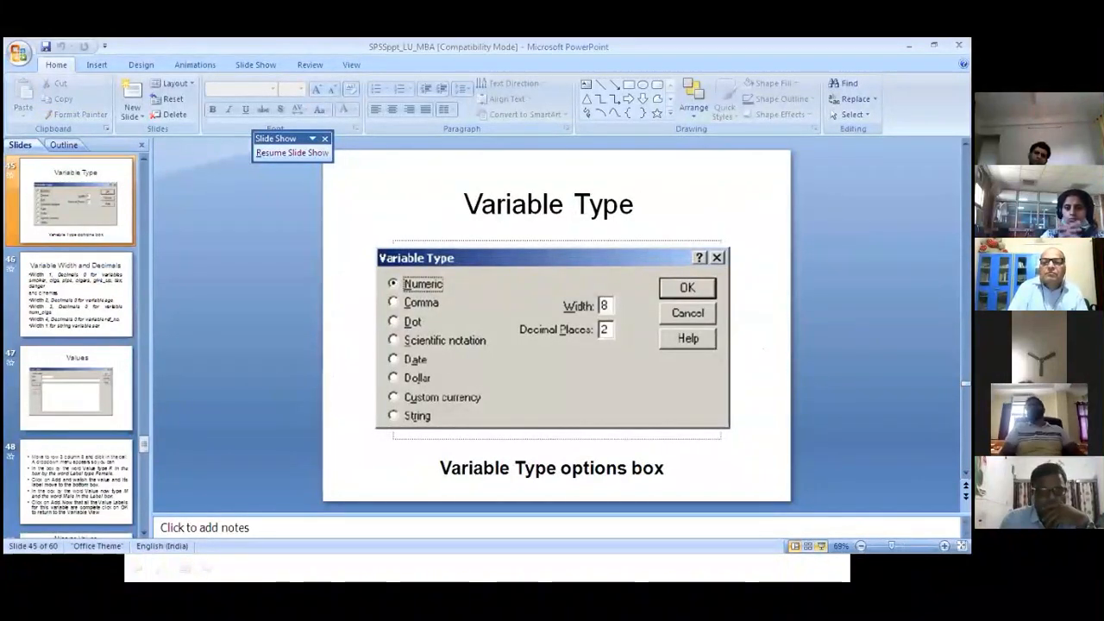
{"action": "left_click", "coordinate": [820, 546]}
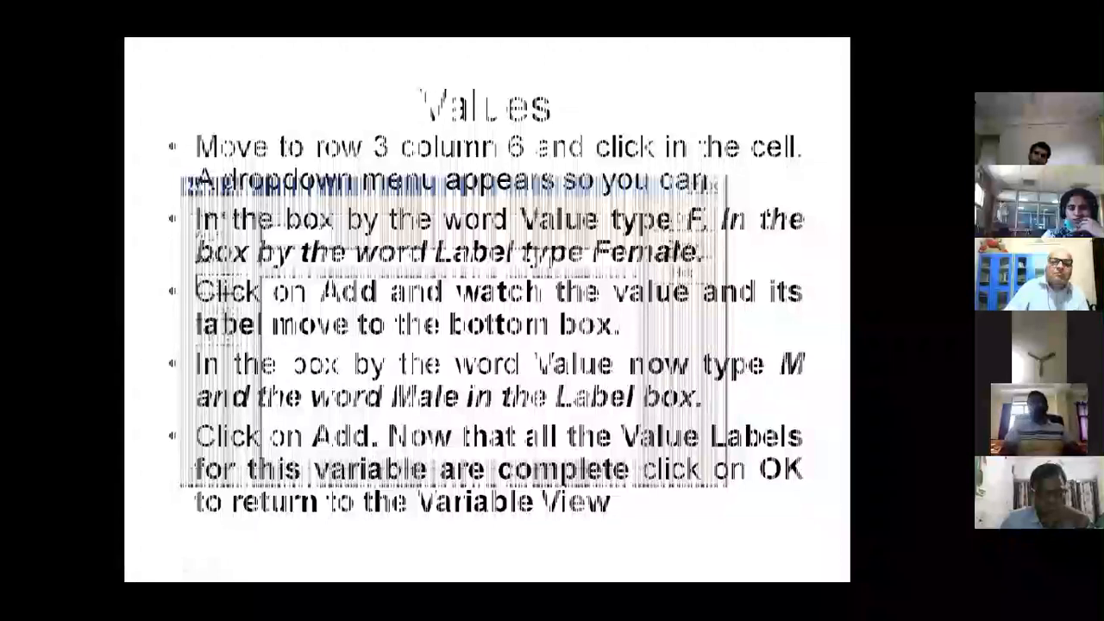
{"action": "key", "text": "Left"}
{"action": "key", "text": "Left"}
{"action": "key", "text": "Left"}
{"action": "key", "text": "Left"}
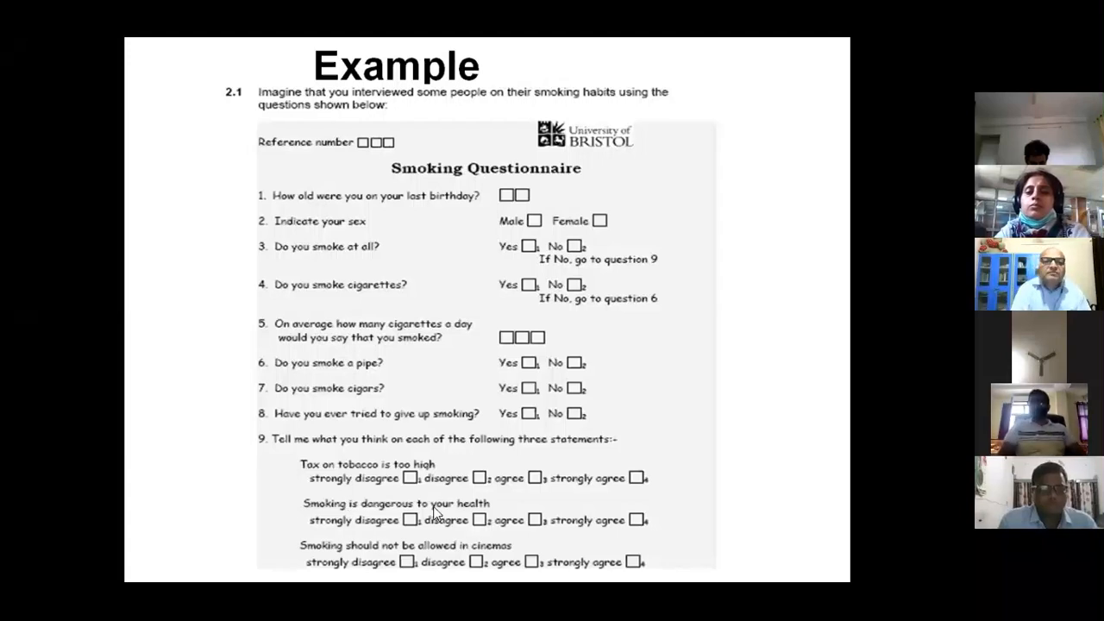
Switch back to SPSS Statistics and add a variable named cinema in row 8 of Variable View
{"action": "key", "text": "alt+Tab"}
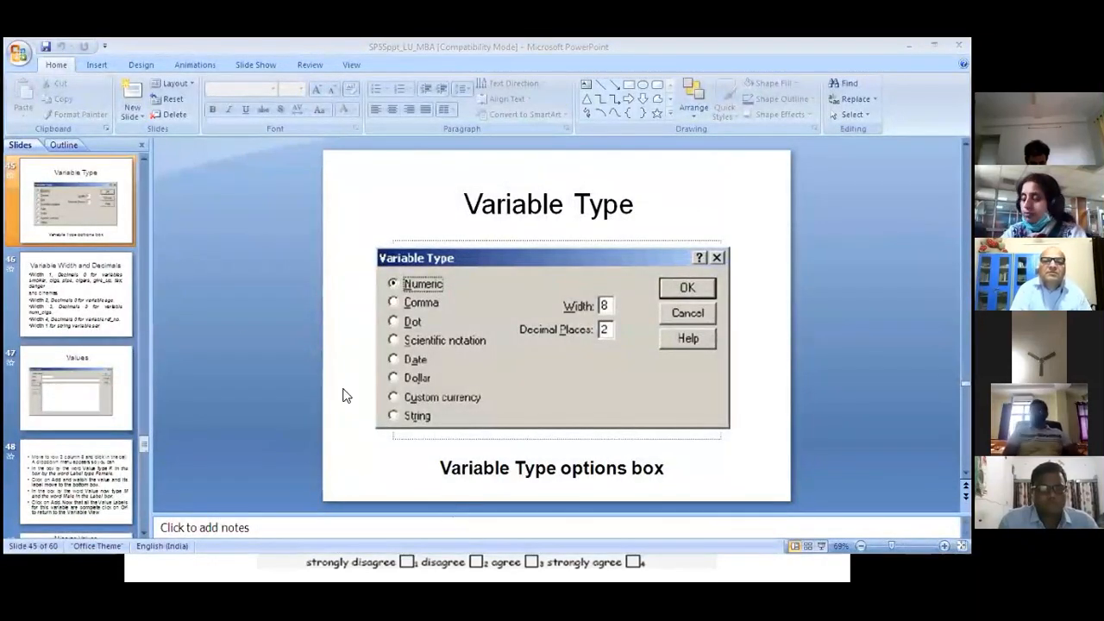
{"action": "key", "text": "alt+Tab"}
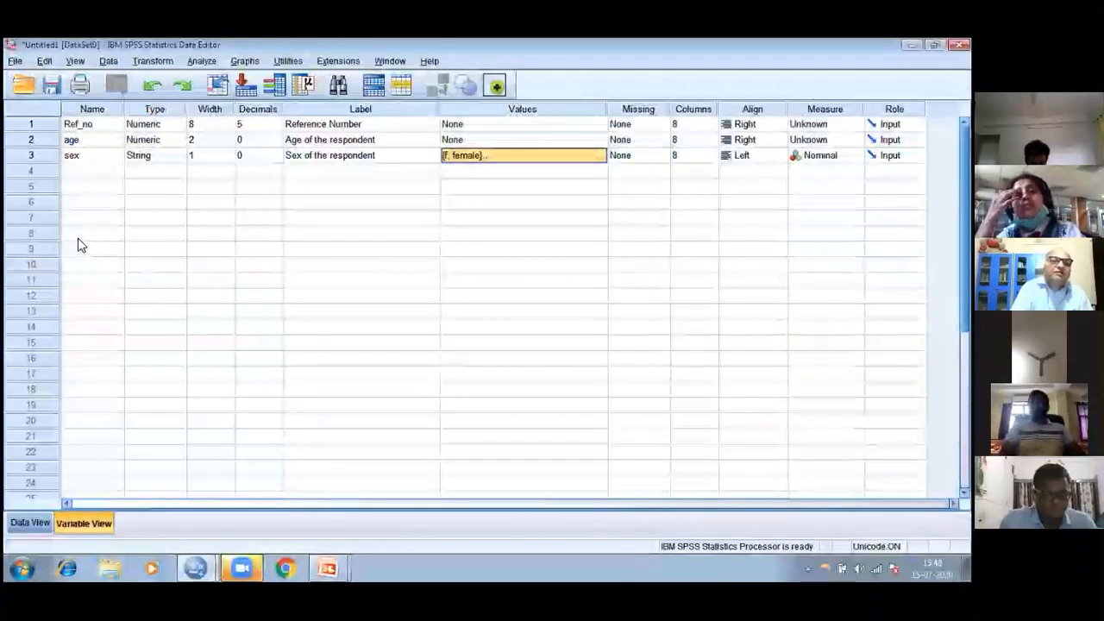
{"action": "left_click", "coordinate": [77, 238]}
{"action": "type", "text": "c"}
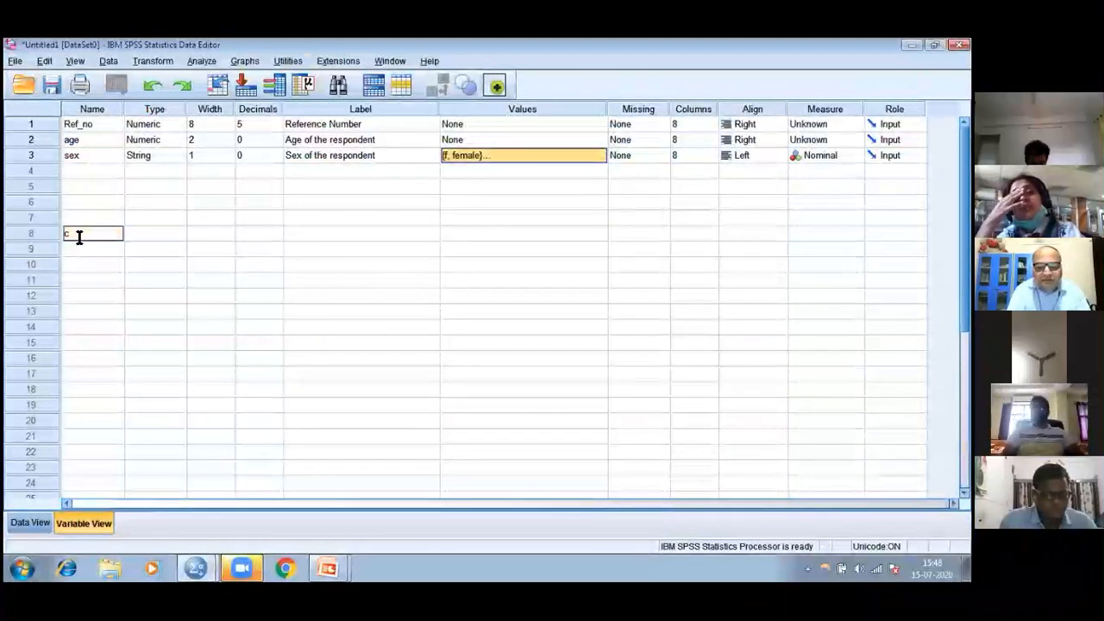
{"action": "type", "text": "in"}
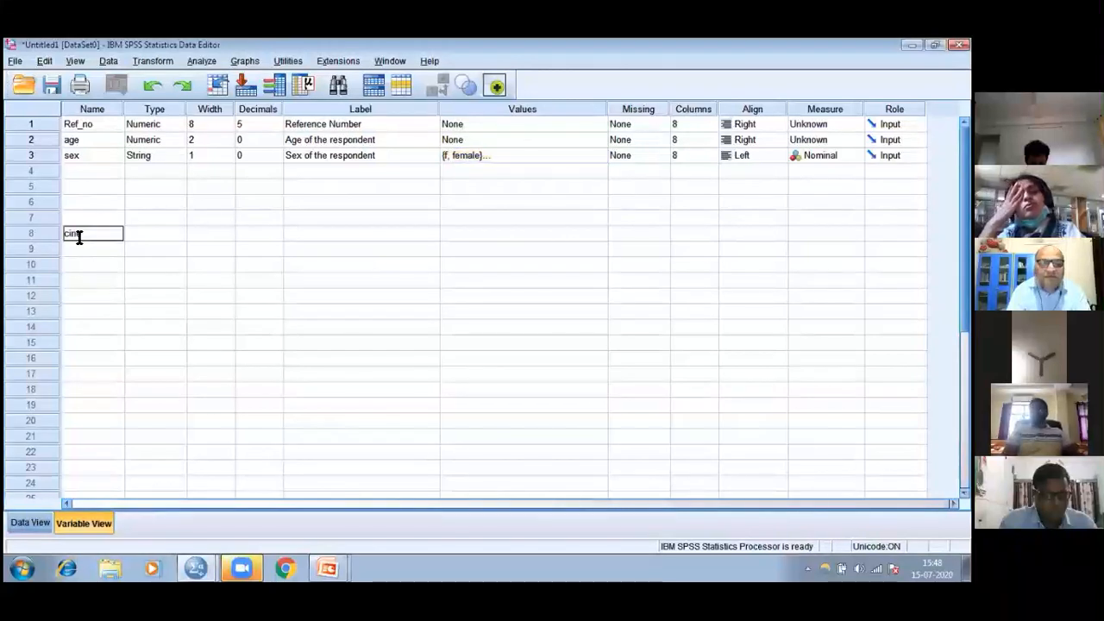
{"action": "type", "text": "ema"}
{"action": "key", "text": "Return"}
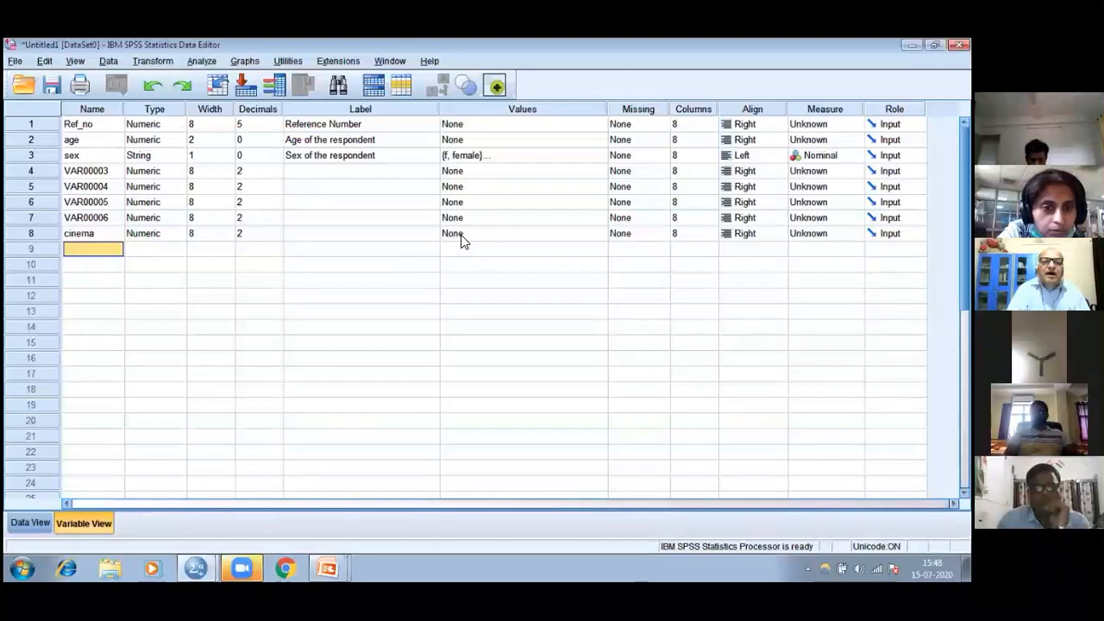
Open the value labels of the cinema variable and add the label strongly agree for value 1
{"action": "left_click", "coordinate": [532, 241]}
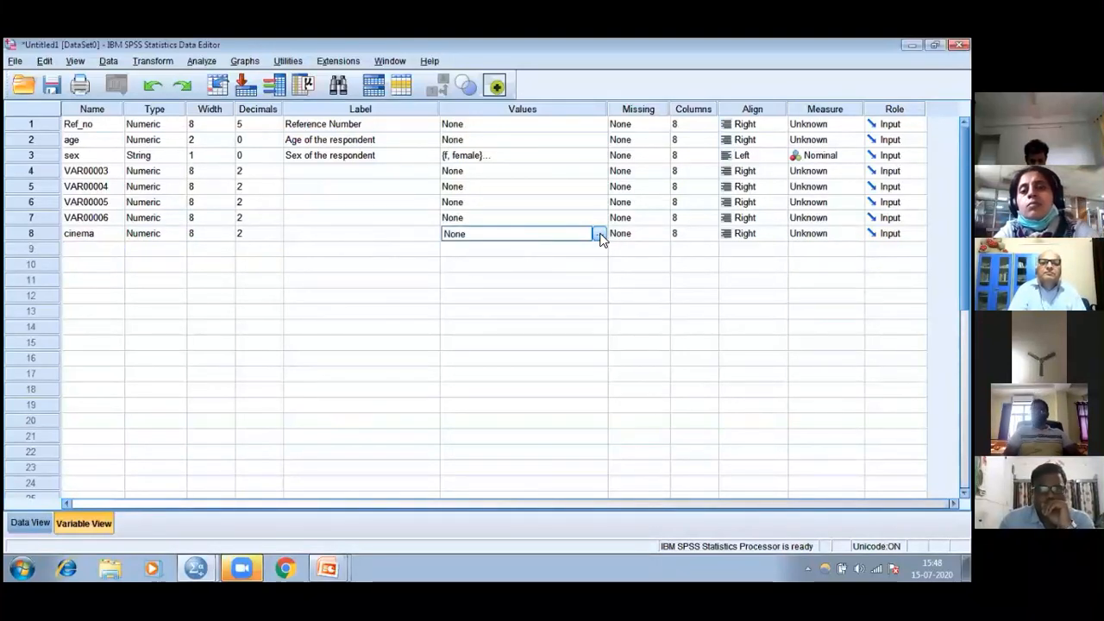
{"action": "left_click", "coordinate": [598, 234]}
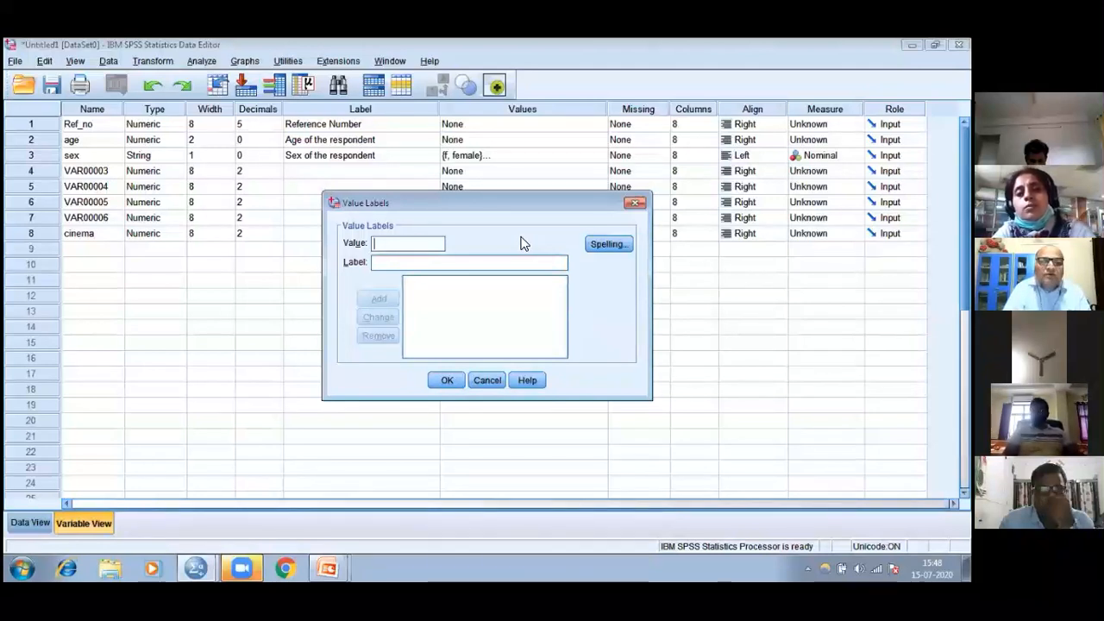
{"action": "left_click", "coordinate": [409, 263]}
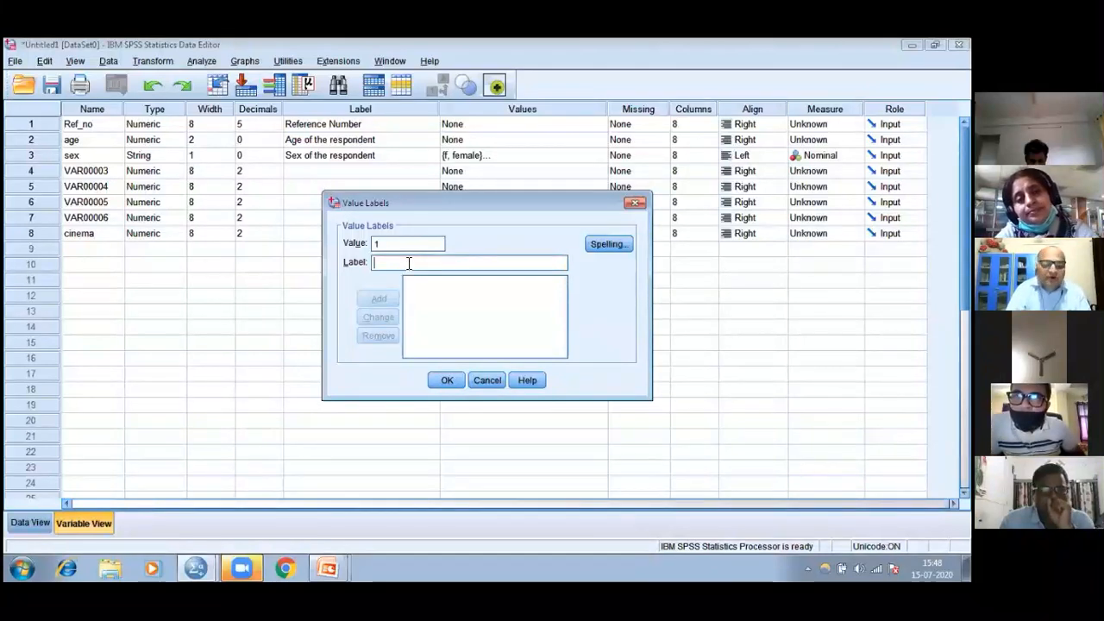
{"action": "type", "text": "stro"}
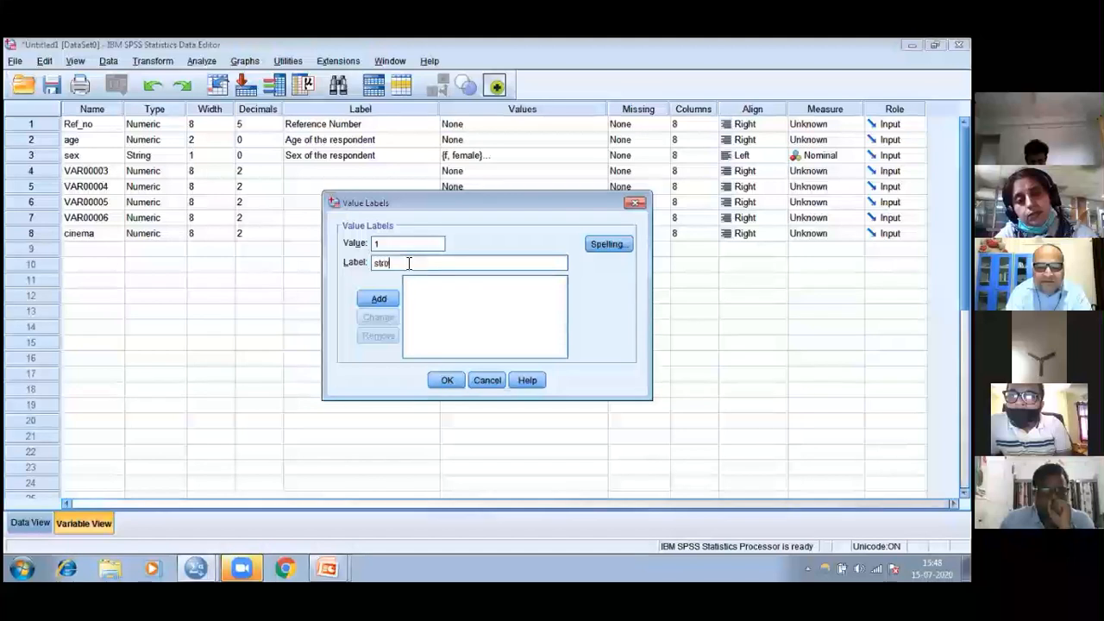
{"action": "type", "text": "ngly agee"}
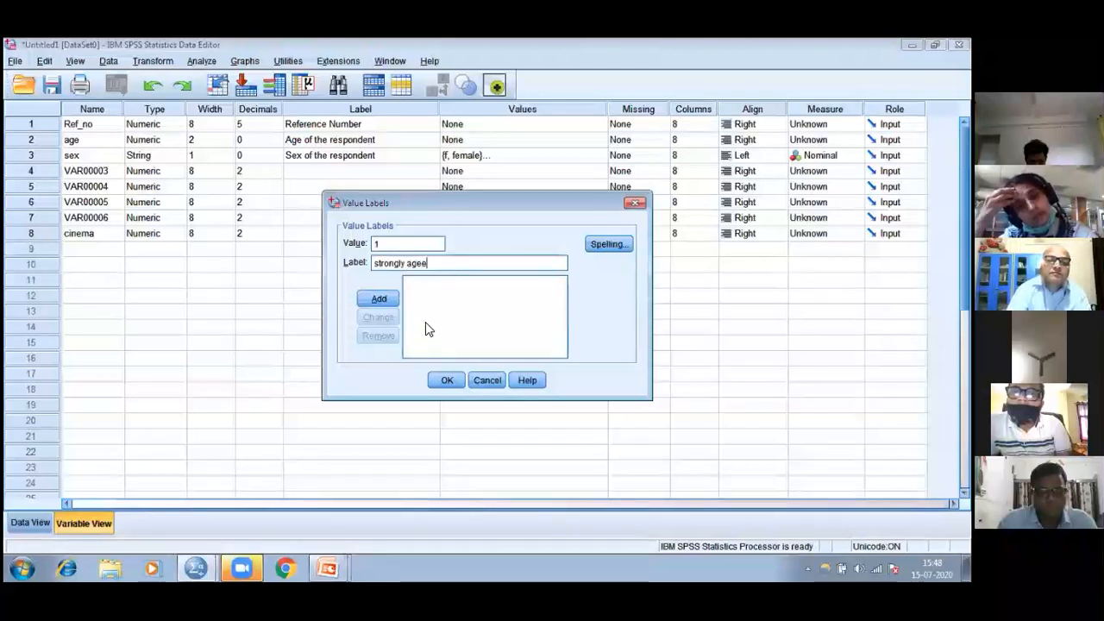
{"action": "key", "text": "BackSpace"}
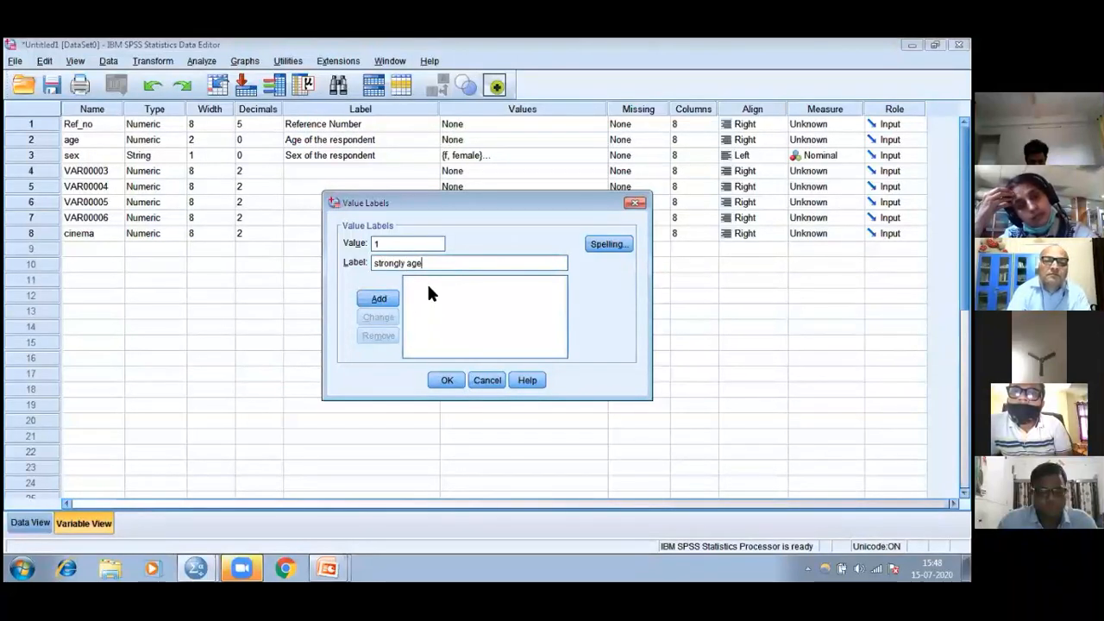
{"action": "key", "text": "BackSpace"}
{"action": "type", "text": "ree"}
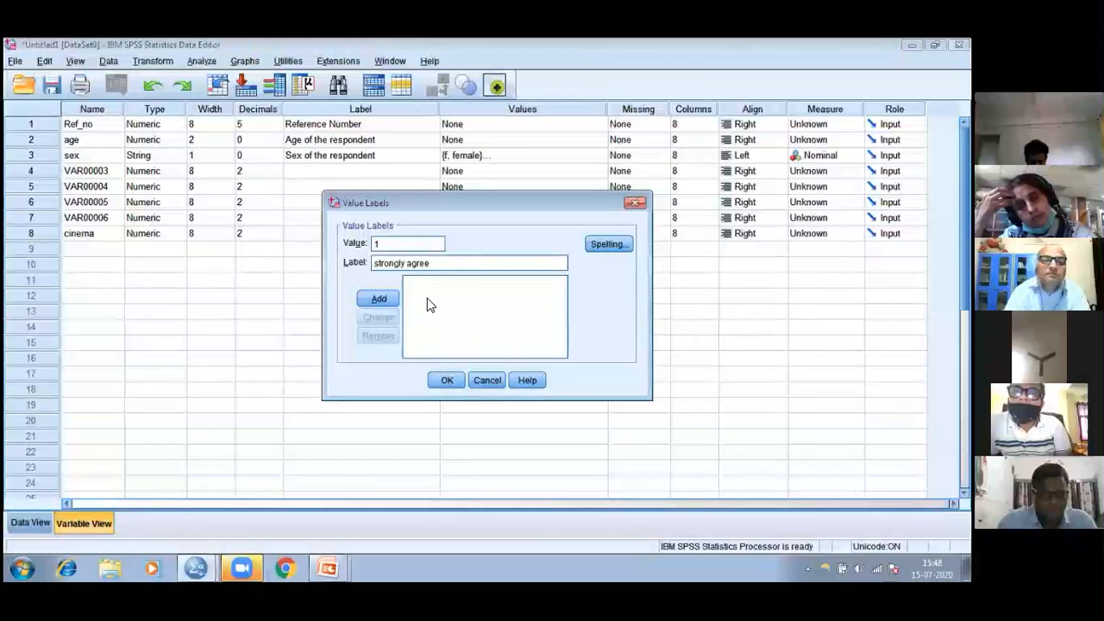
{"action": "left_click", "coordinate": [375, 299]}
Add the value label agree for value 2 to the cinema variable
{"action": "type", "text": "2"}
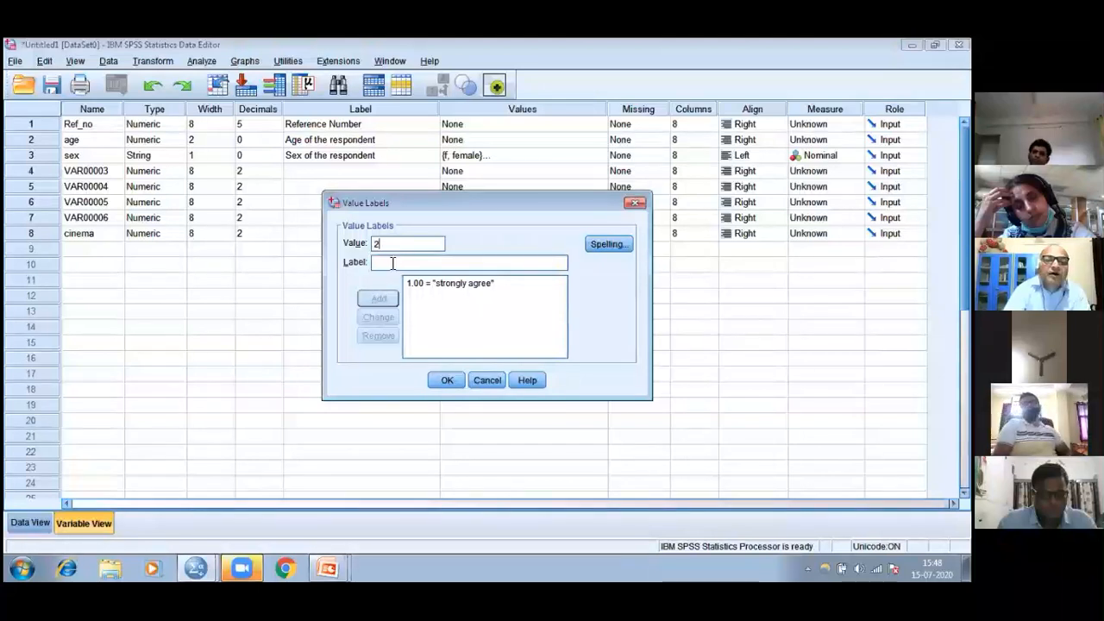
{"action": "type", "text": "a"}
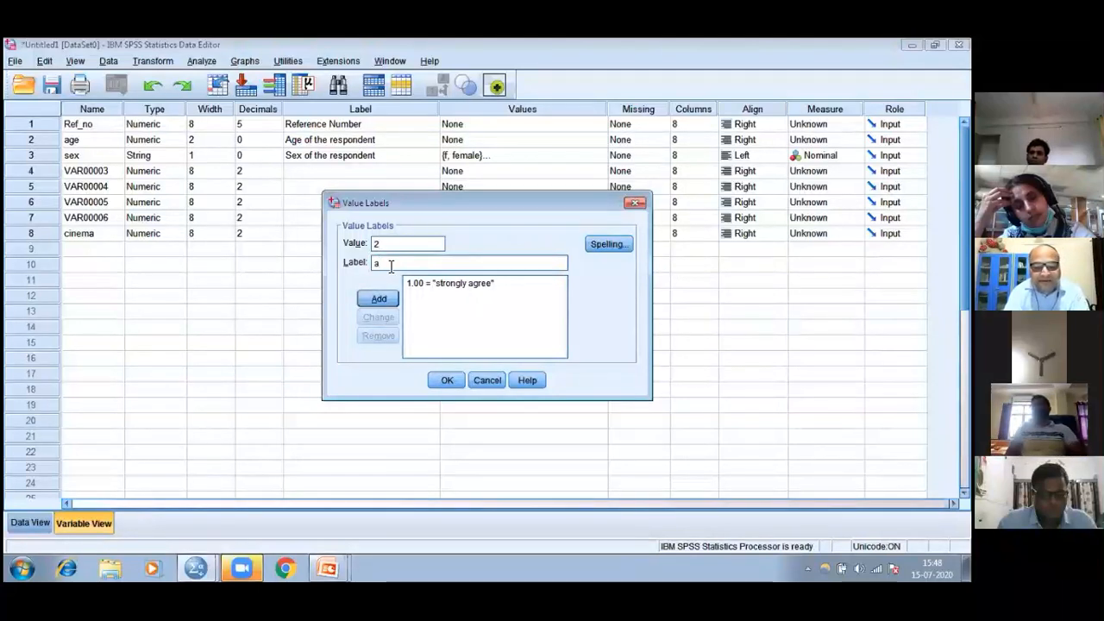
{"action": "type", "text": "gree"}
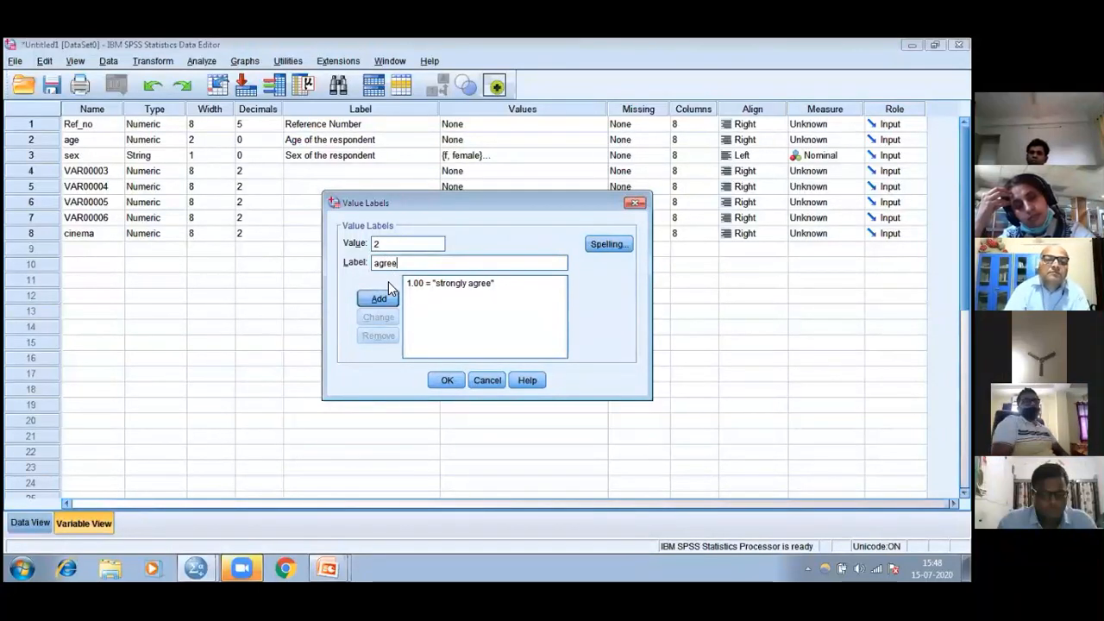
{"action": "left_click", "coordinate": [379, 299]}
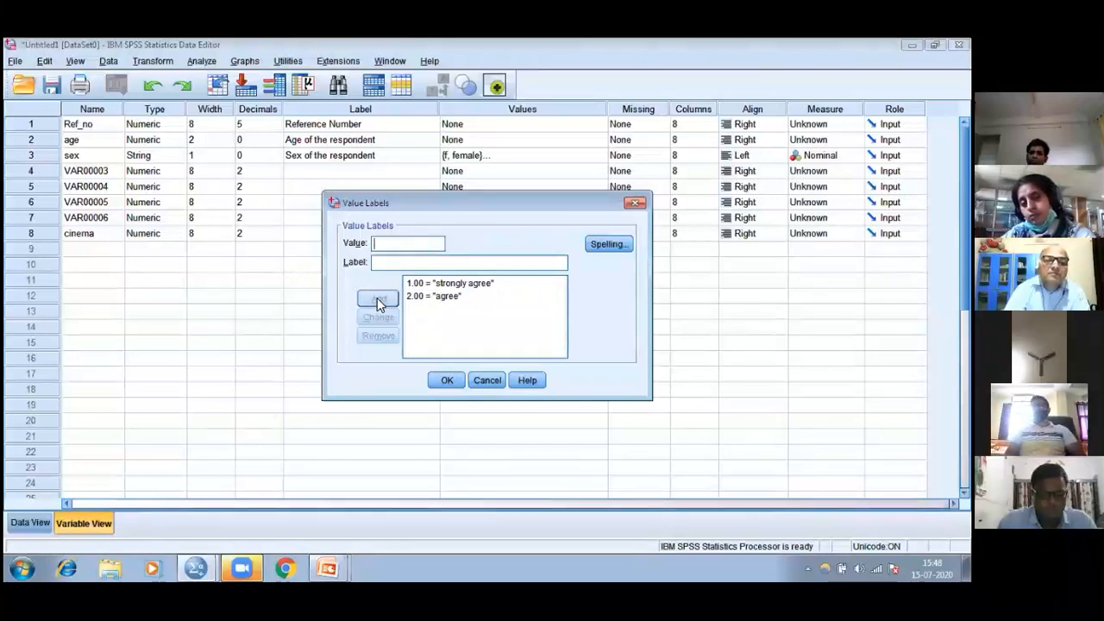
Add the value label disagree for value 3 to the cinema variable
{"action": "left_click", "coordinate": [377, 264]}
{"action": "type", "text": "3"}
{"action": "left_click", "coordinate": [378, 268]}
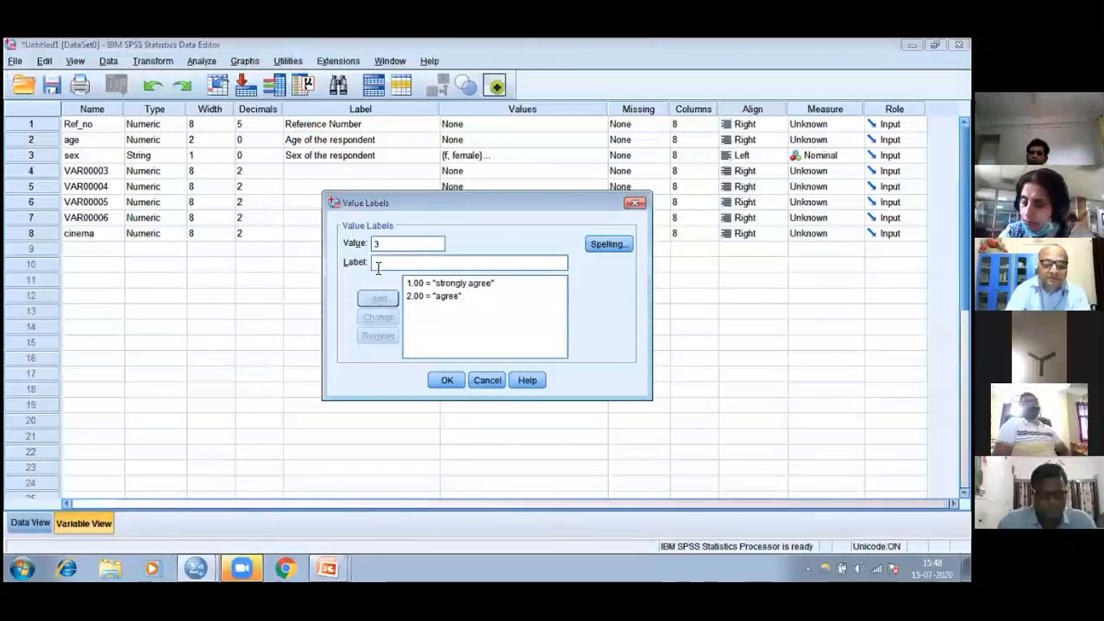
{"action": "type", "text": "c"}
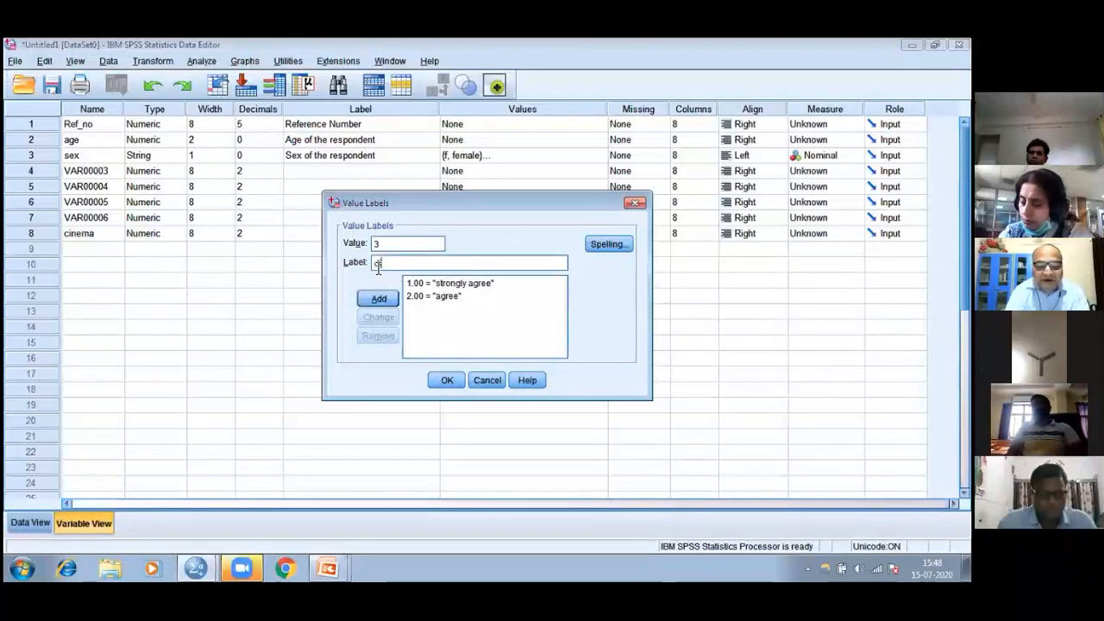
{"action": "type", "text": "isagree"}
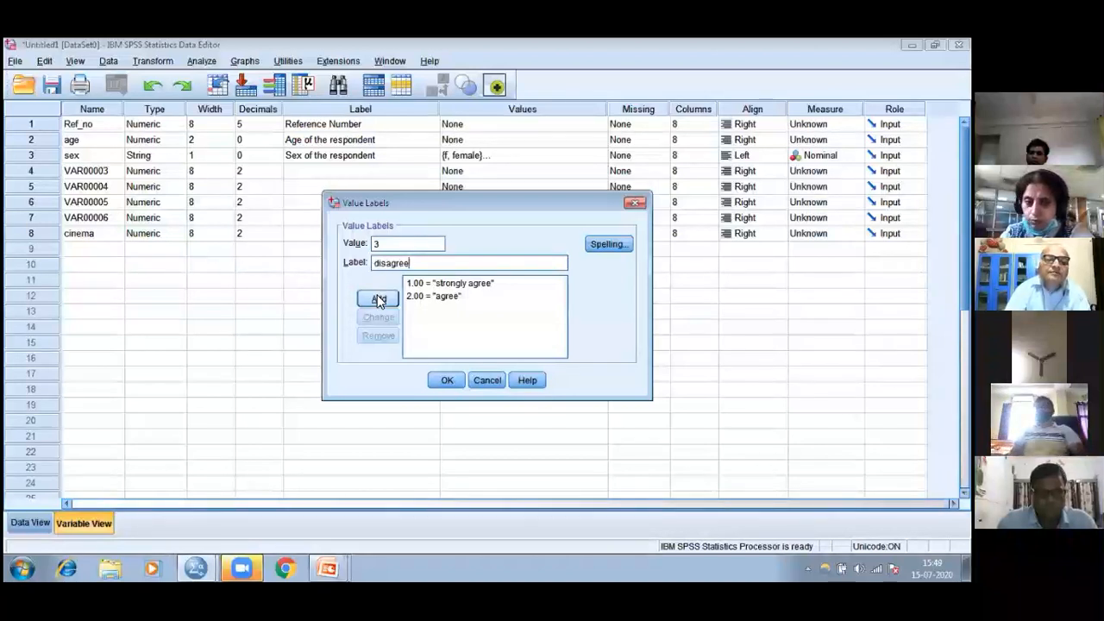
{"action": "left_click", "coordinate": [381, 302]}
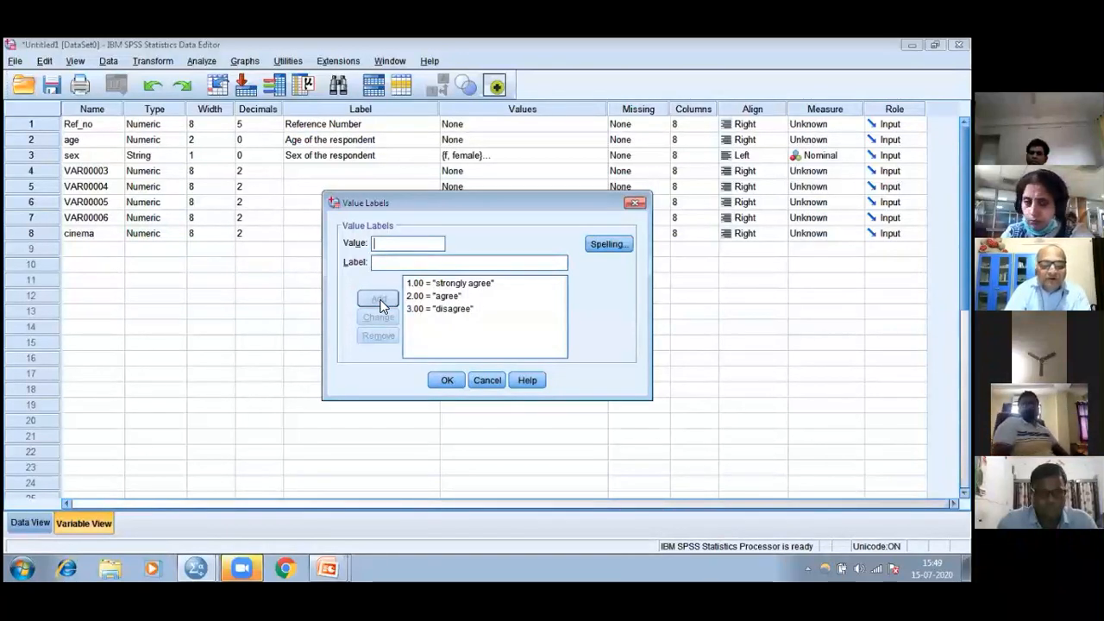
Add the value label stronly disagree for value 4 to the cinema variable and apply its value labels
{"action": "type", "text": "4"}
{"action": "left_click", "coordinate": [385, 265]}
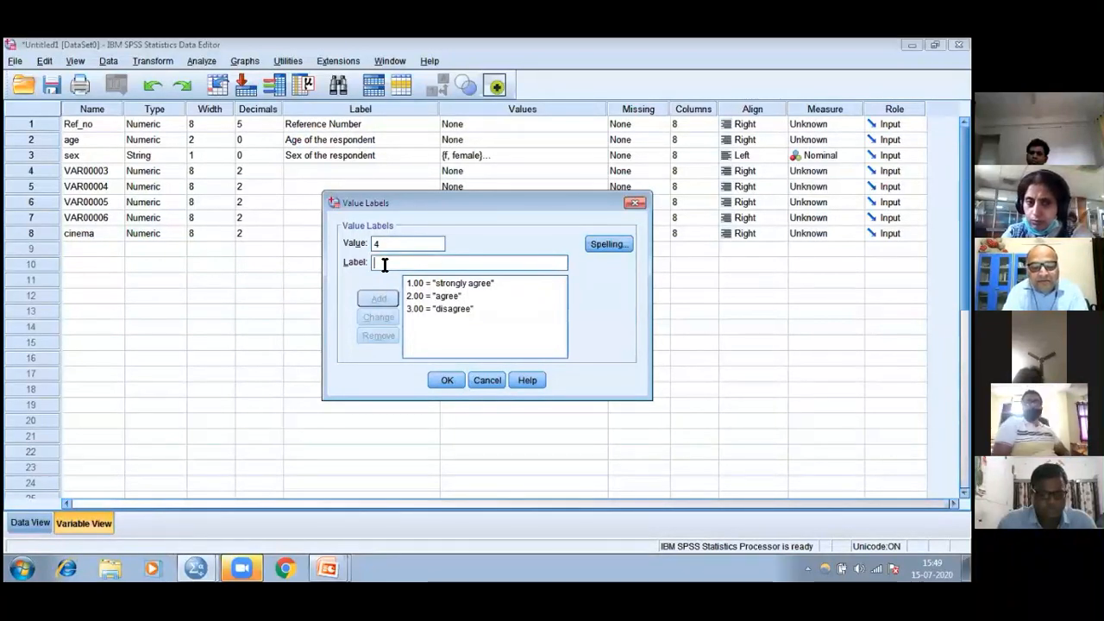
{"action": "type", "text": "stronly "}
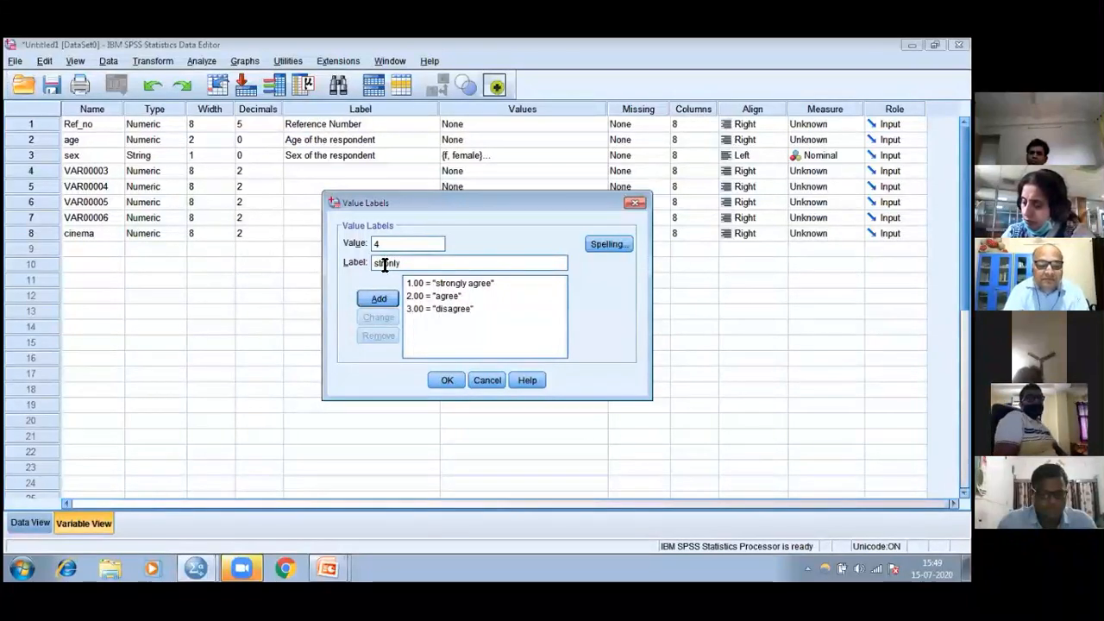
{"action": "type", "text": "disa"}
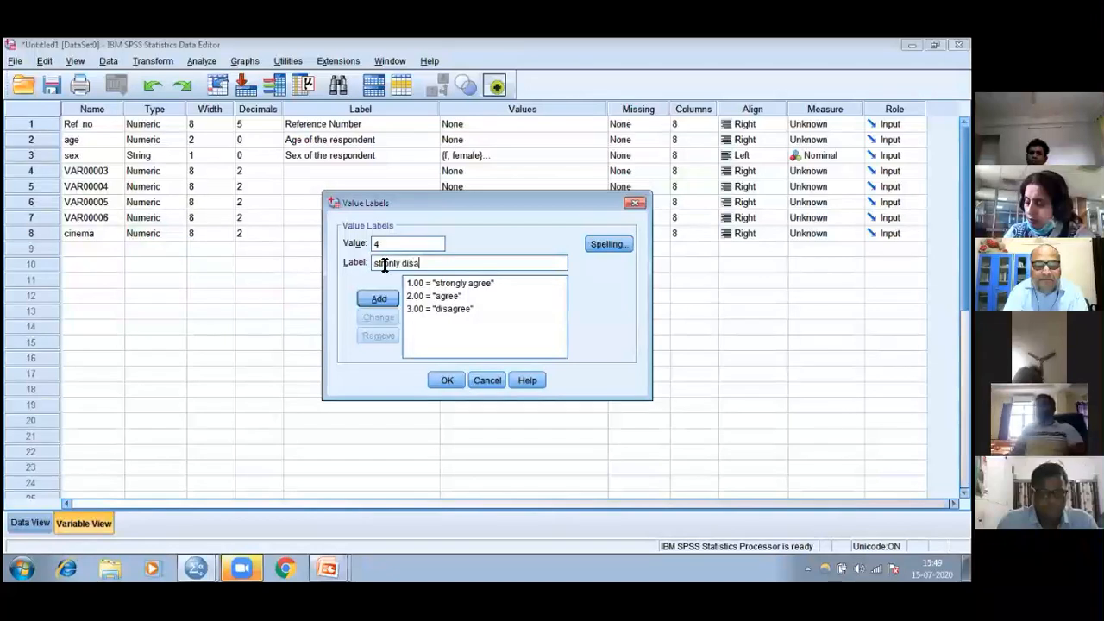
{"action": "type", "text": "gree"}
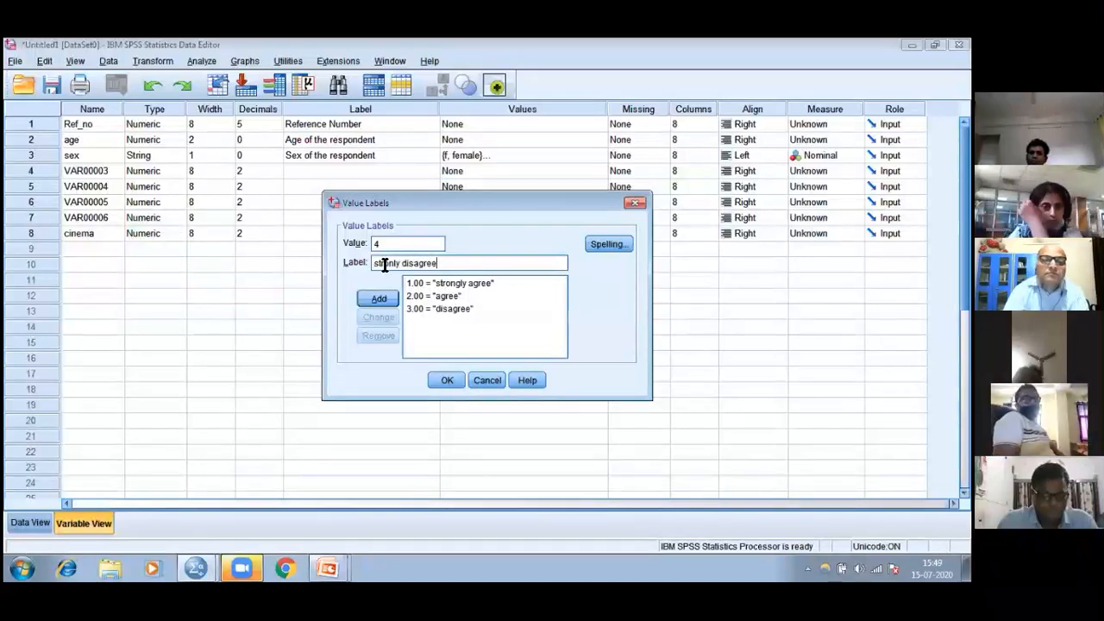
{"action": "left_click", "coordinate": [376, 302]}
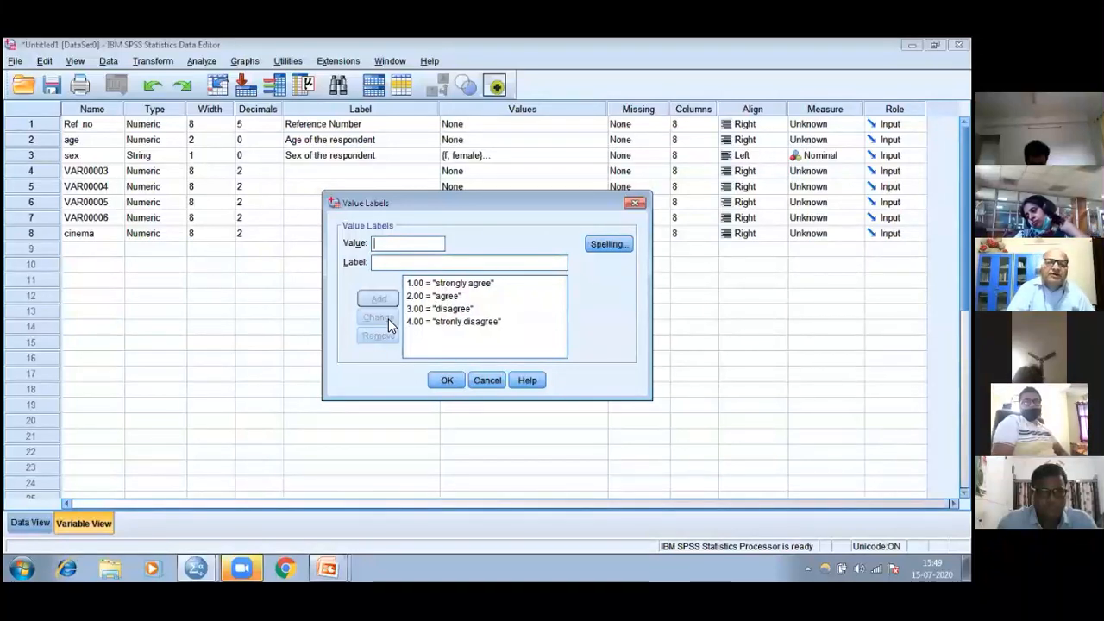
{"action": "left_click", "coordinate": [447, 379]}
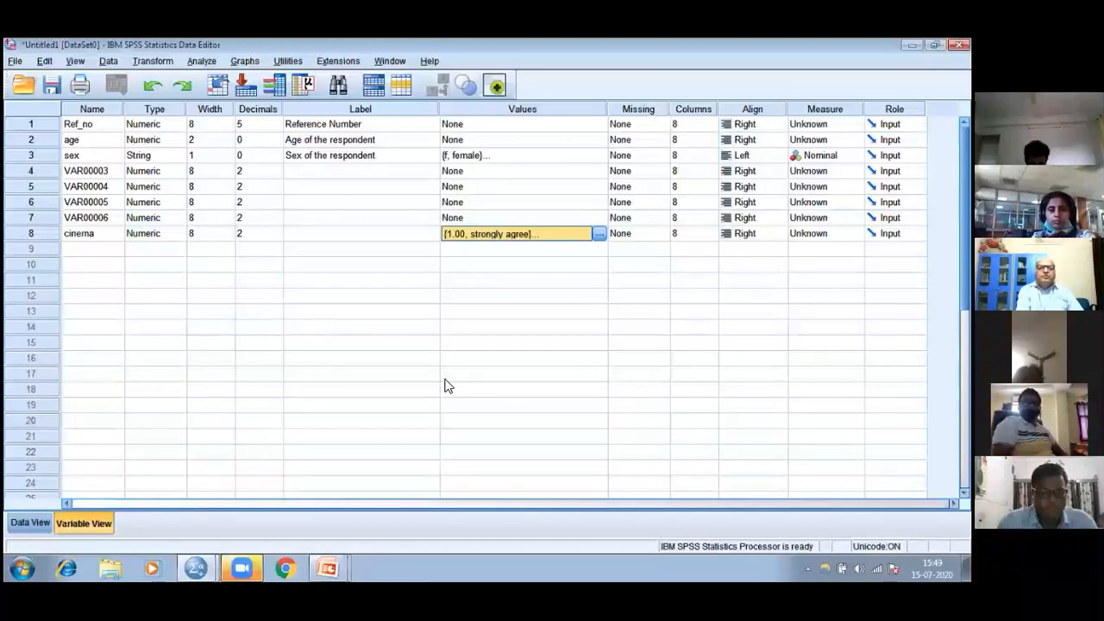
Review the value labels defined for cinema, close them without changes and narrow the Values column
{"action": "left_click", "coordinate": [599, 234]}
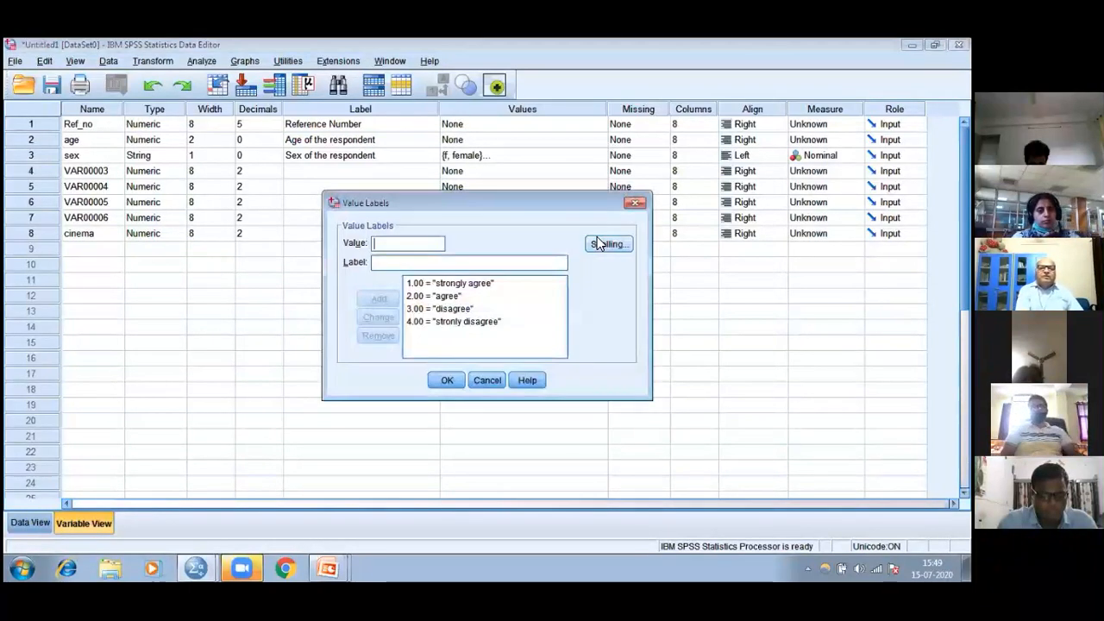
{"action": "left_click", "coordinate": [635, 205]}
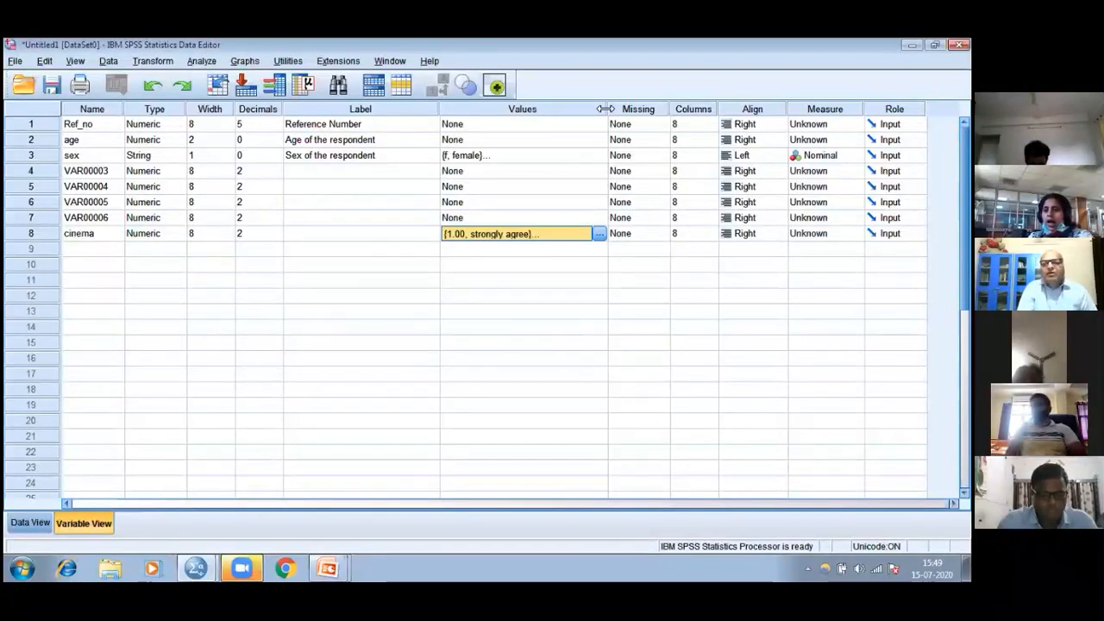
{"action": "left_click_drag", "start_coordinate": [606, 109], "coordinate": [487, 120]}
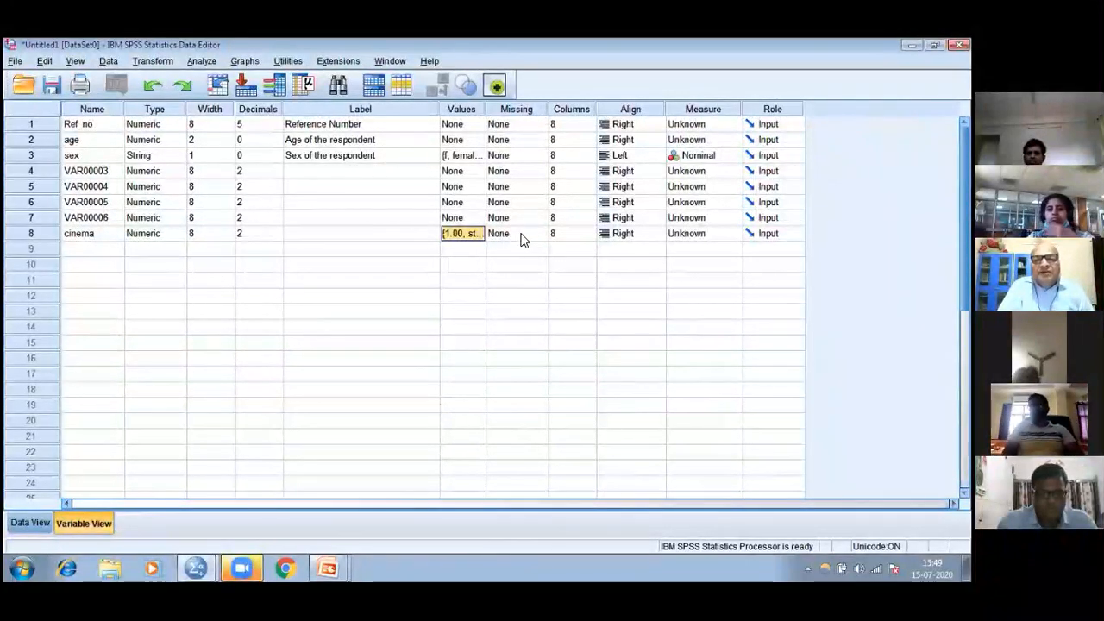
Set the Ref_no variable's Columns value to 4 and its alignment to Left
{"action": "left_click", "coordinate": [580, 107]}
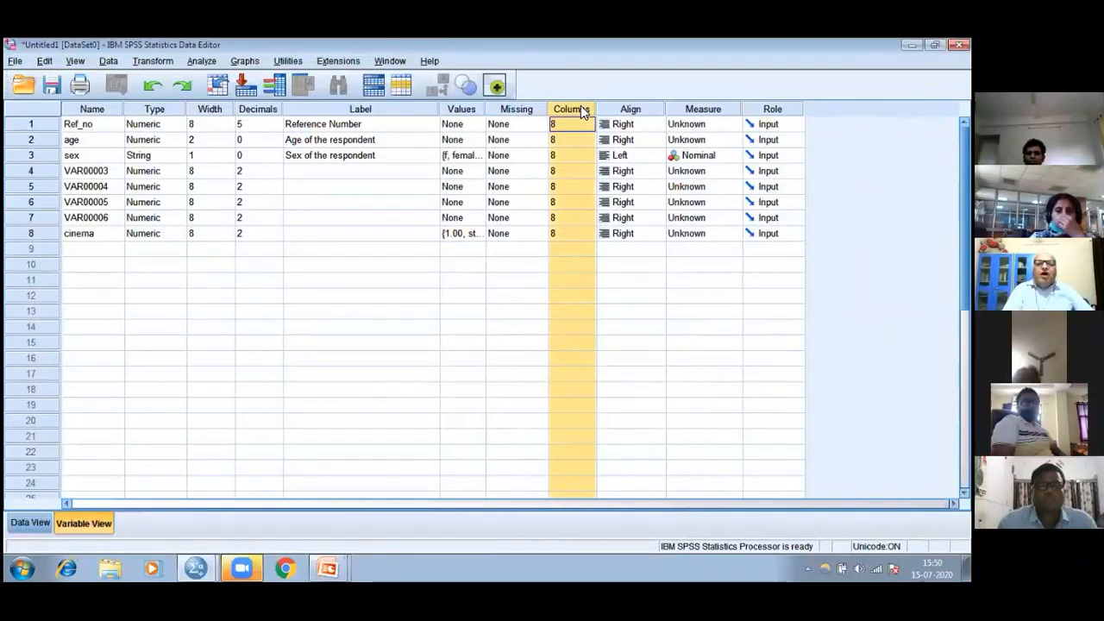
{"action": "left_click", "coordinate": [587, 124]}
{"action": "left_click", "coordinate": [588, 126]}
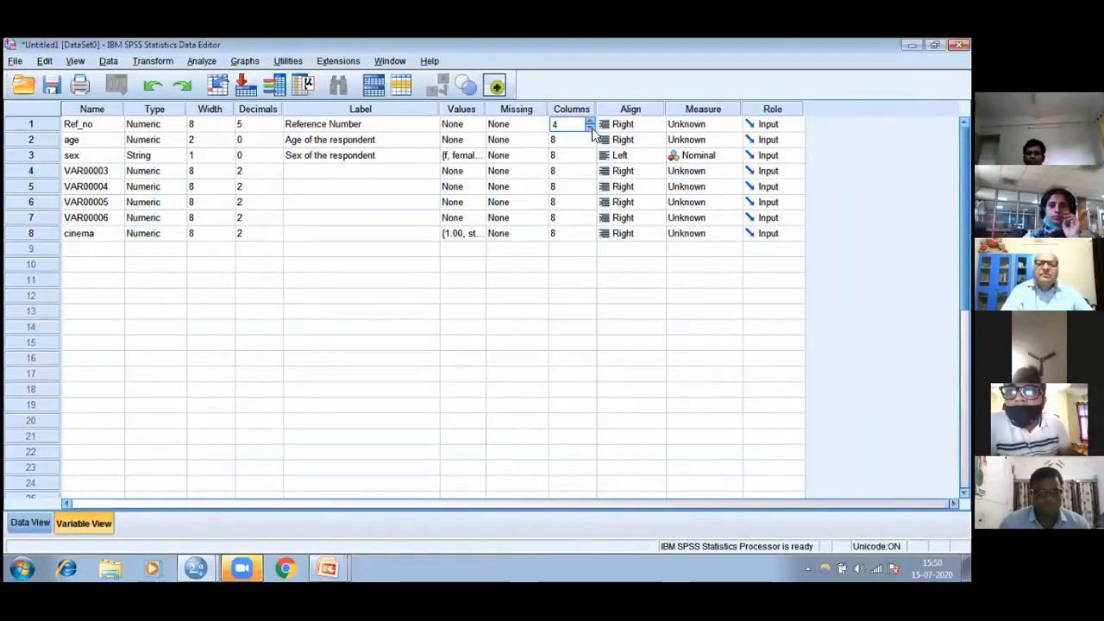
{"action": "left_click", "coordinate": [650, 129]}
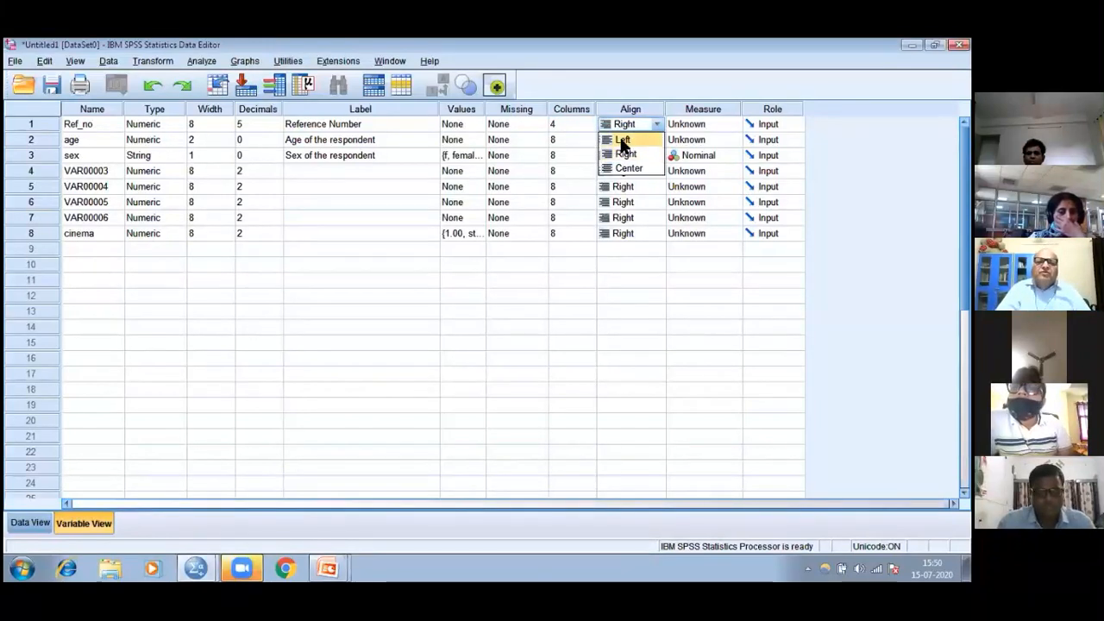
{"action": "left_click", "coordinate": [622, 141]}
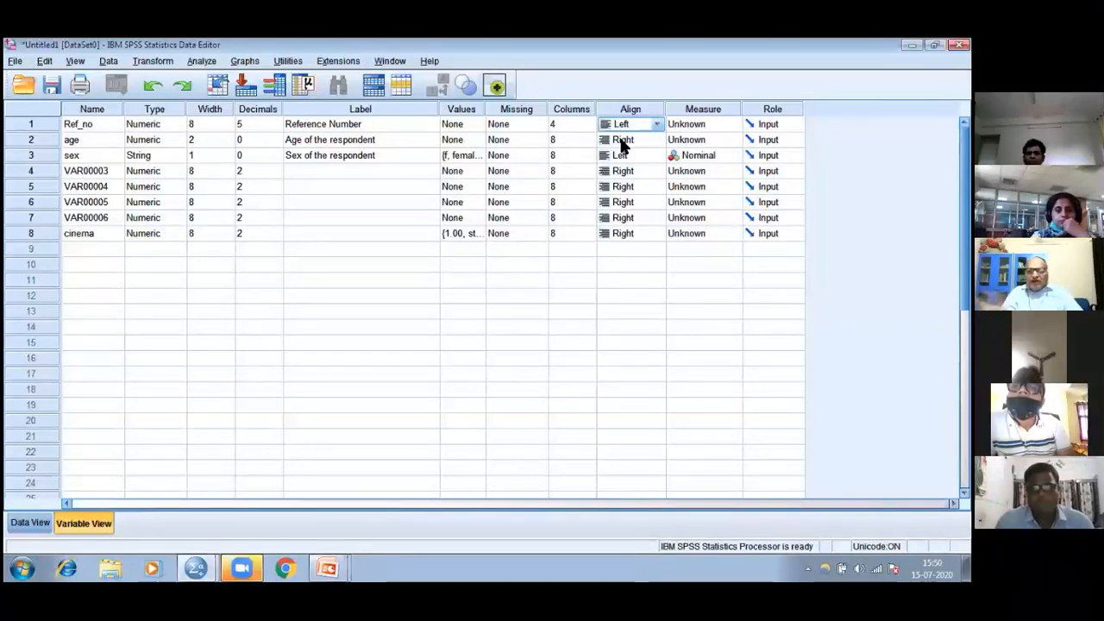
Set the alignment of the age variable to Center
{"action": "left_click", "coordinate": [623, 142]}
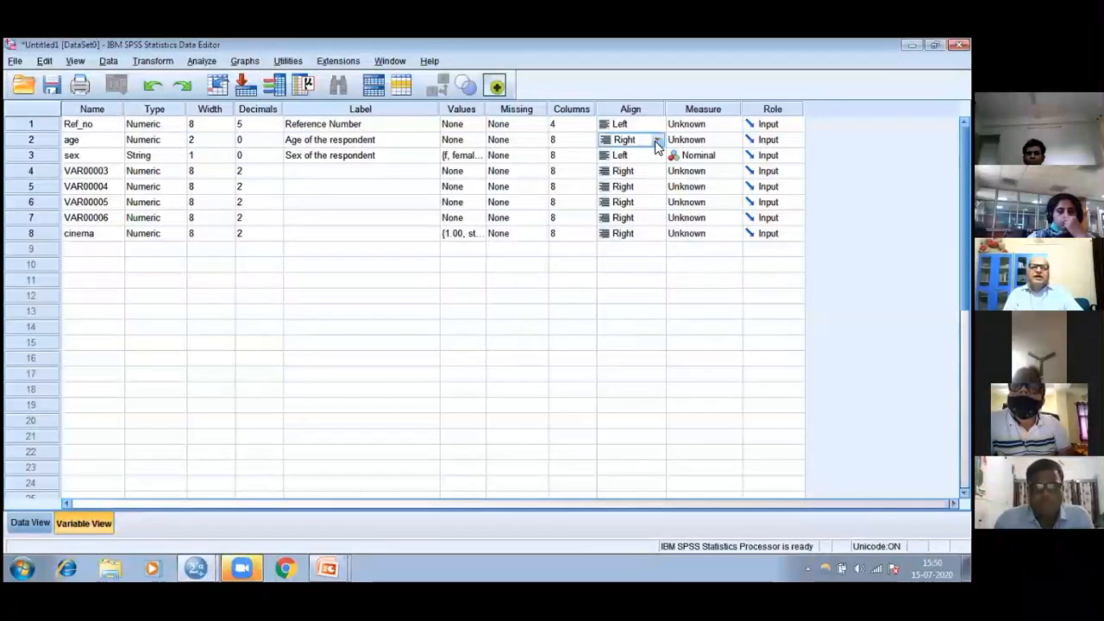
{"action": "left_click", "coordinate": [657, 141]}
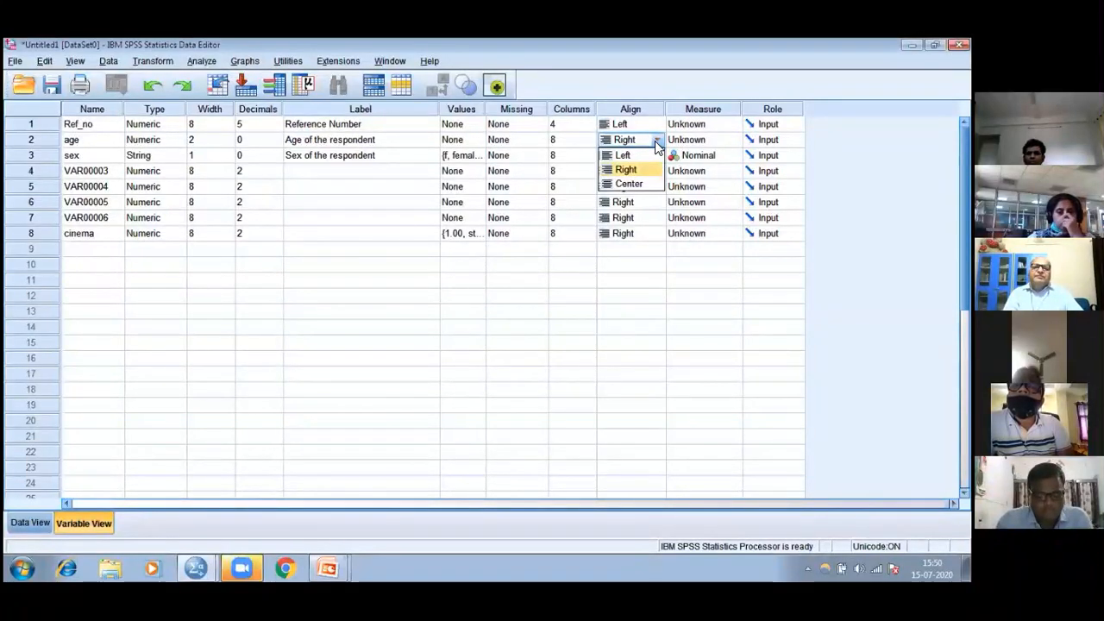
{"action": "left_click", "coordinate": [629, 184]}
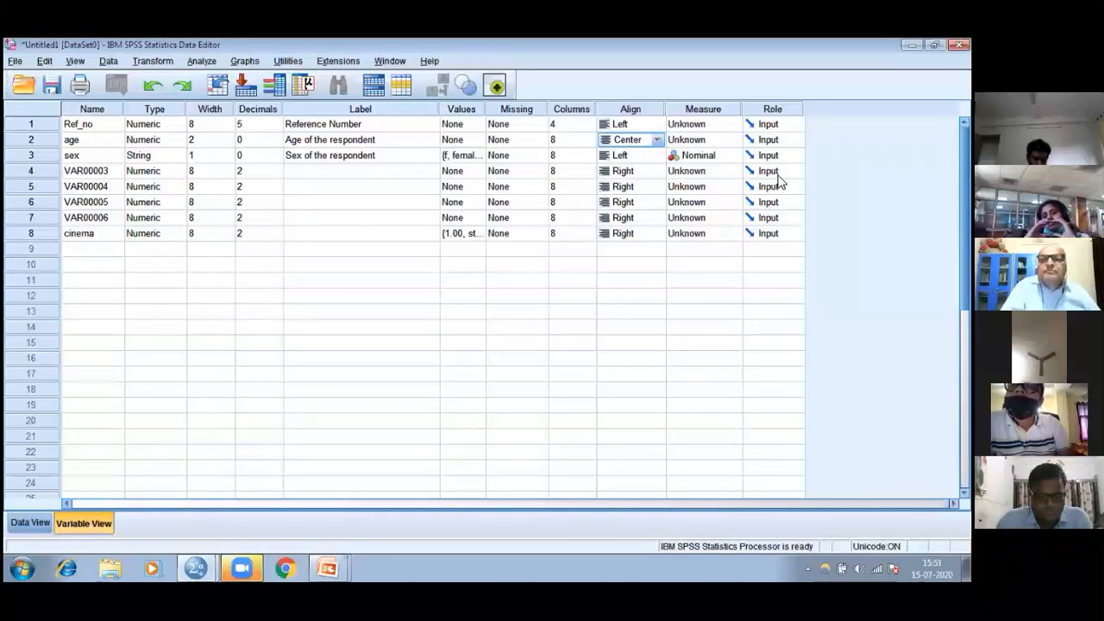
Set the measure of Ref_no to Nominal, and check the measure options offered for the string variable sex
{"action": "left_click", "coordinate": [735, 123]}
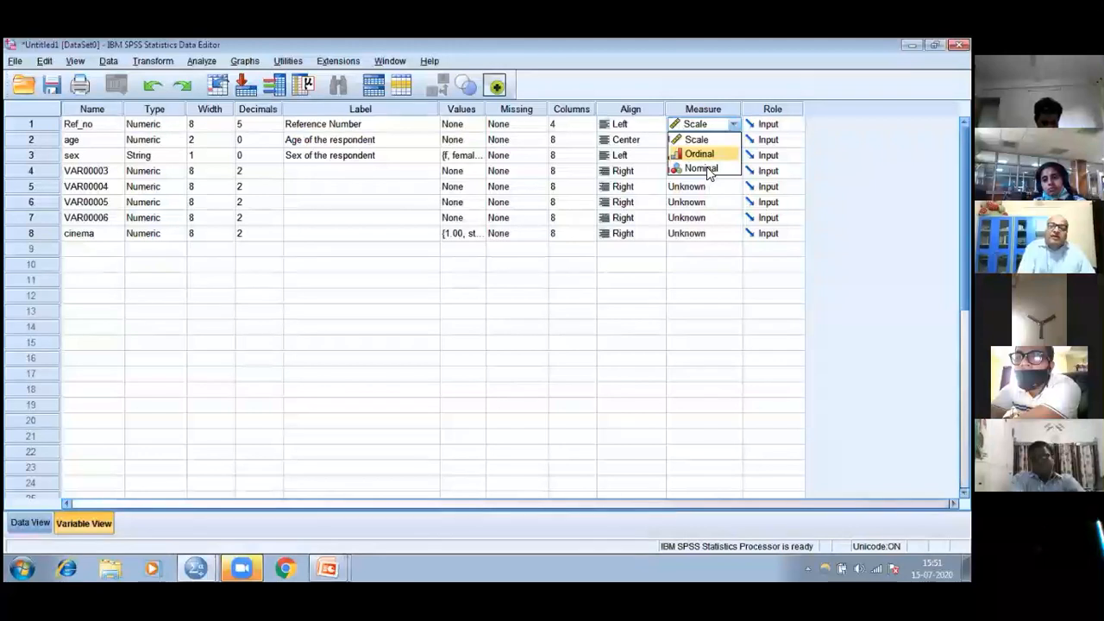
{"action": "left_click", "coordinate": [706, 169]}
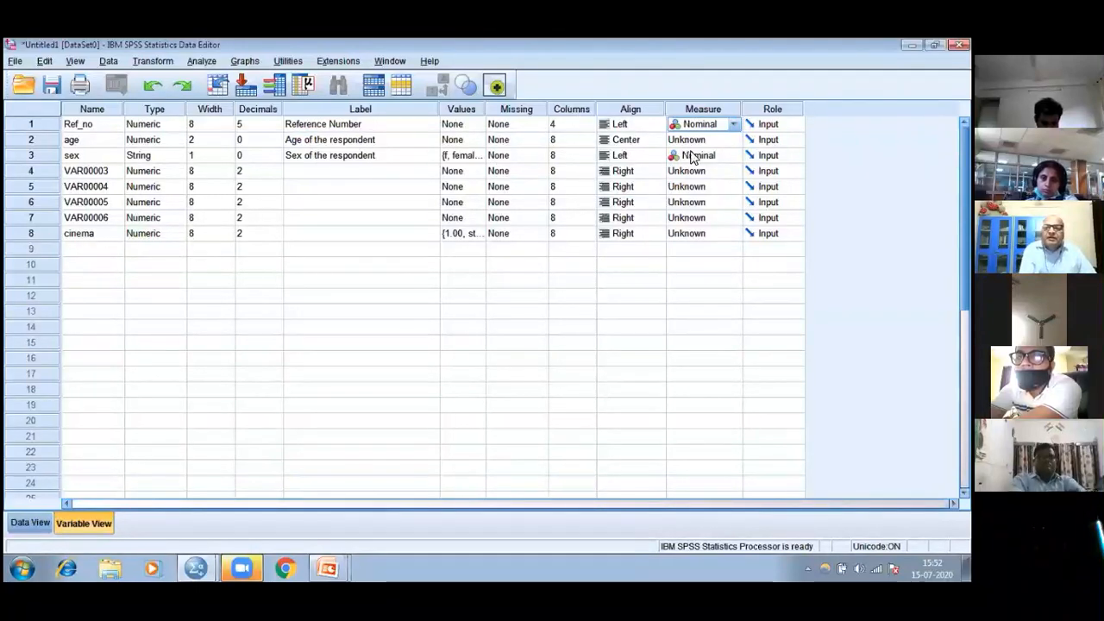
{"action": "left_click", "coordinate": [734, 157]}
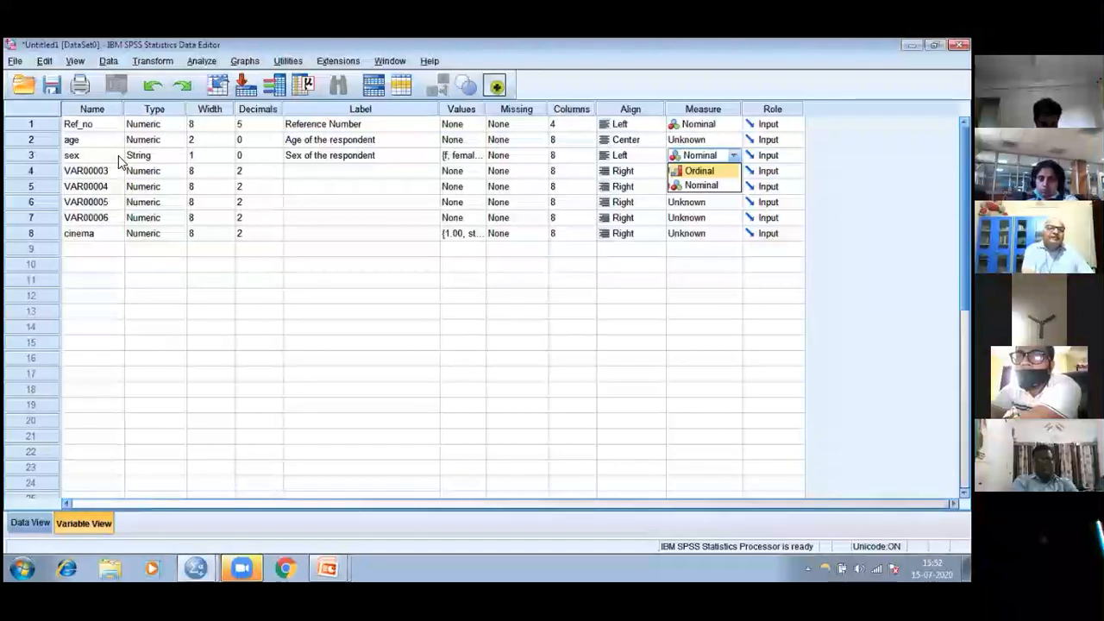
{"action": "left_click", "coordinate": [175, 157]}
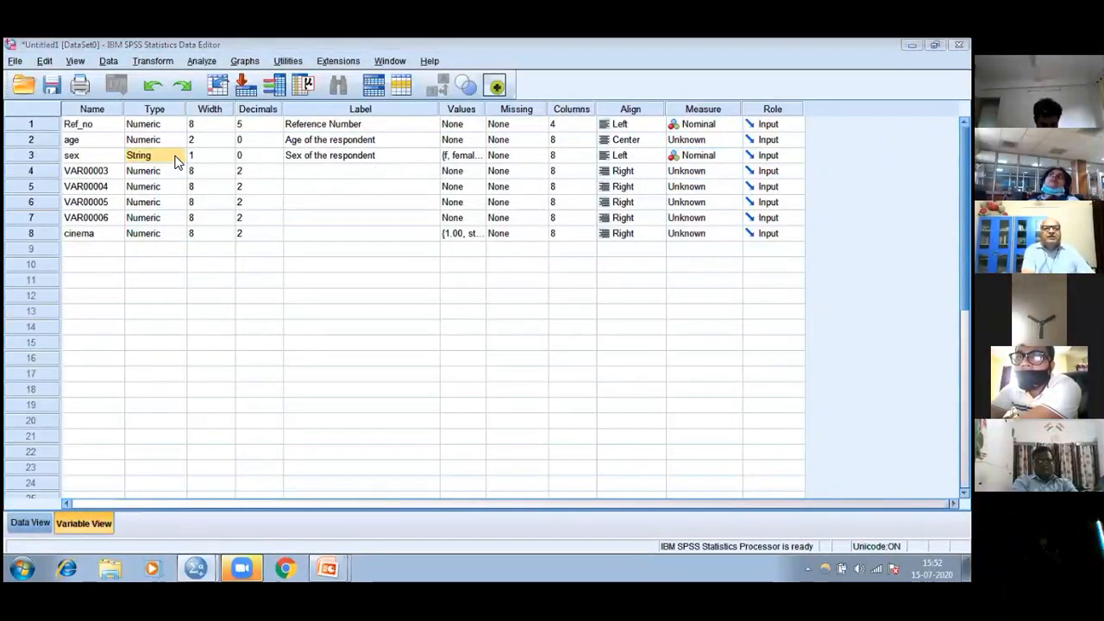
Change the type of the sex variable to Numeric, accepting the discarding of its value labels, and set its measure to Scale
{"action": "left_click", "coordinate": [179, 155]}
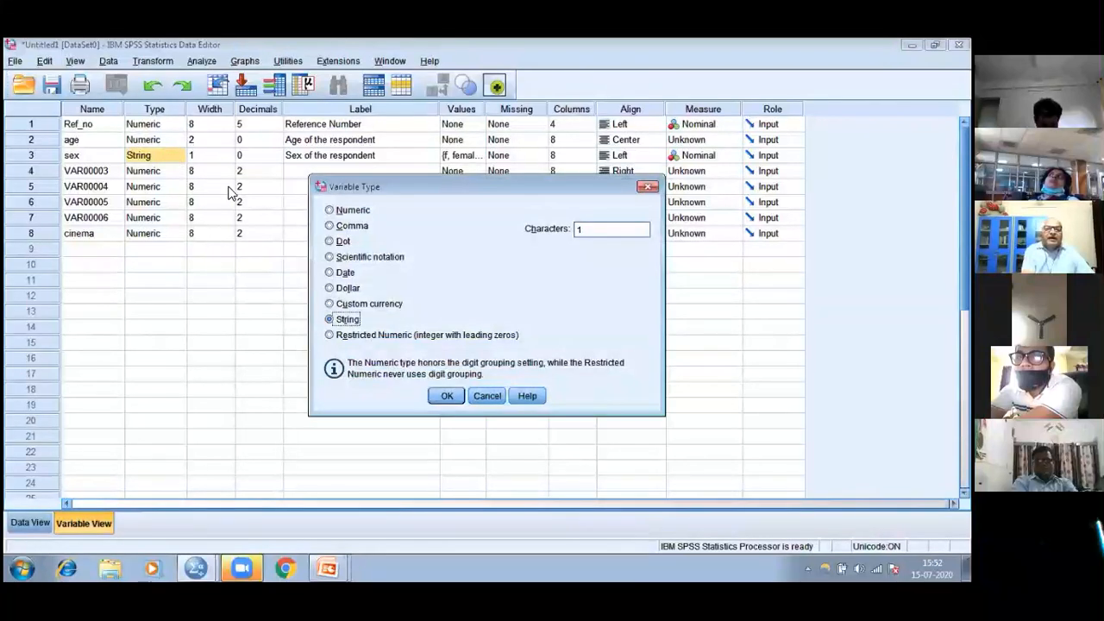
{"action": "left_click", "coordinate": [330, 212]}
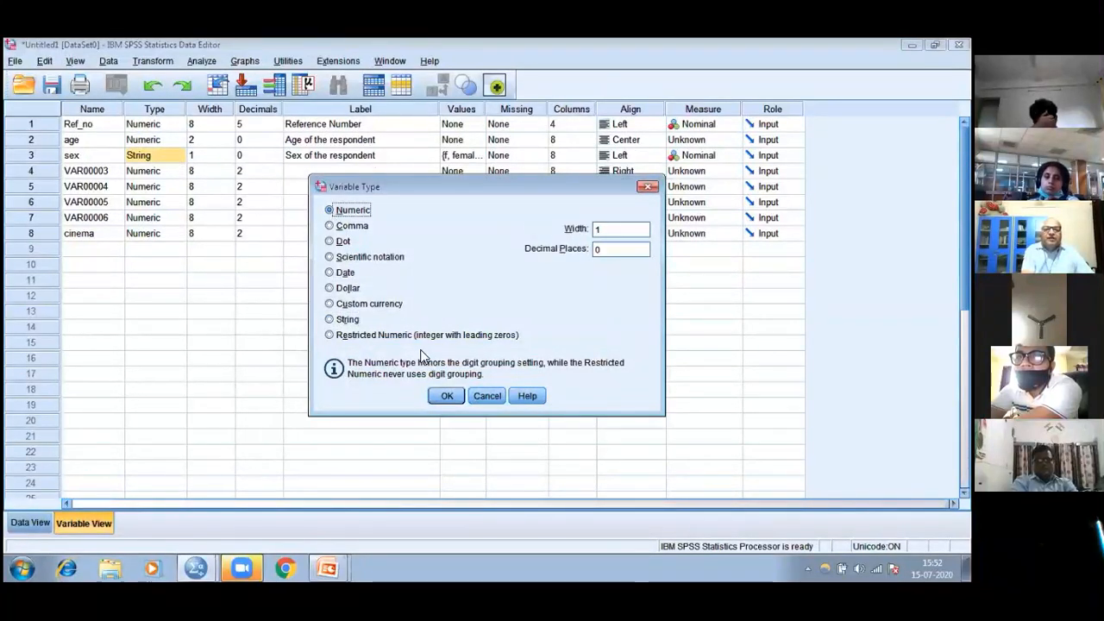
{"action": "left_click", "coordinate": [441, 398]}
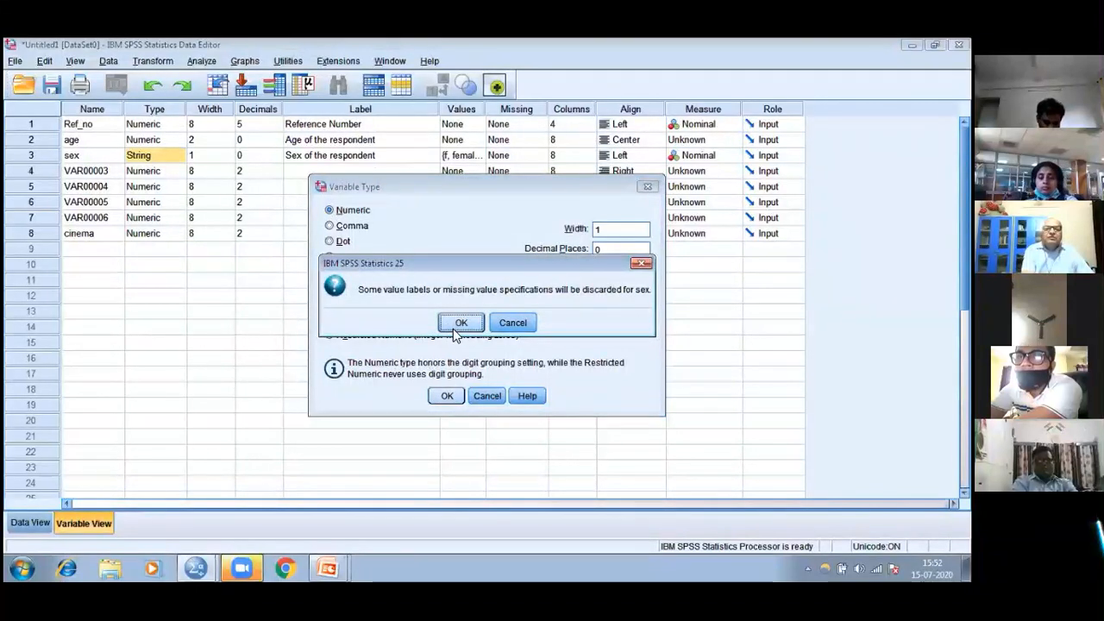
{"action": "left_click", "coordinate": [458, 323]}
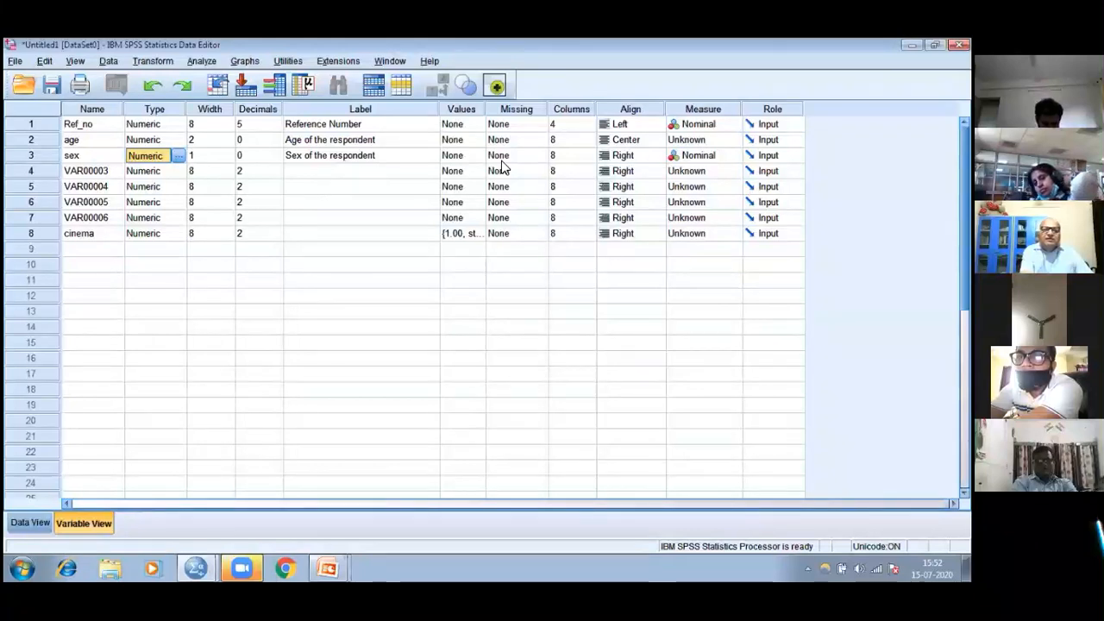
{"action": "left_click", "coordinate": [727, 158]}
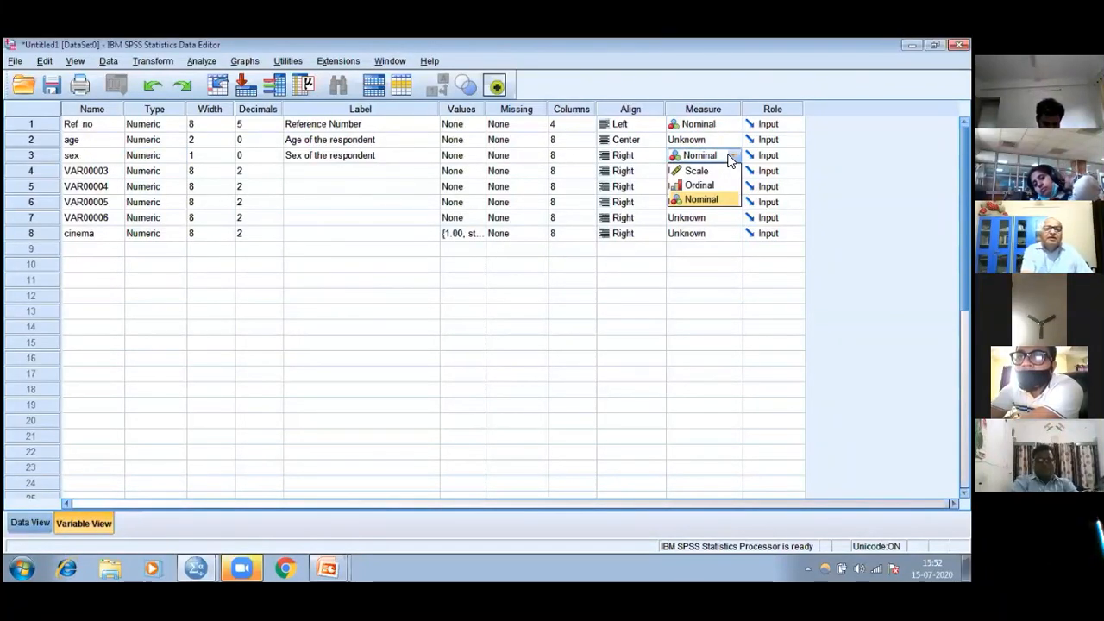
{"action": "left_click", "coordinate": [726, 173]}
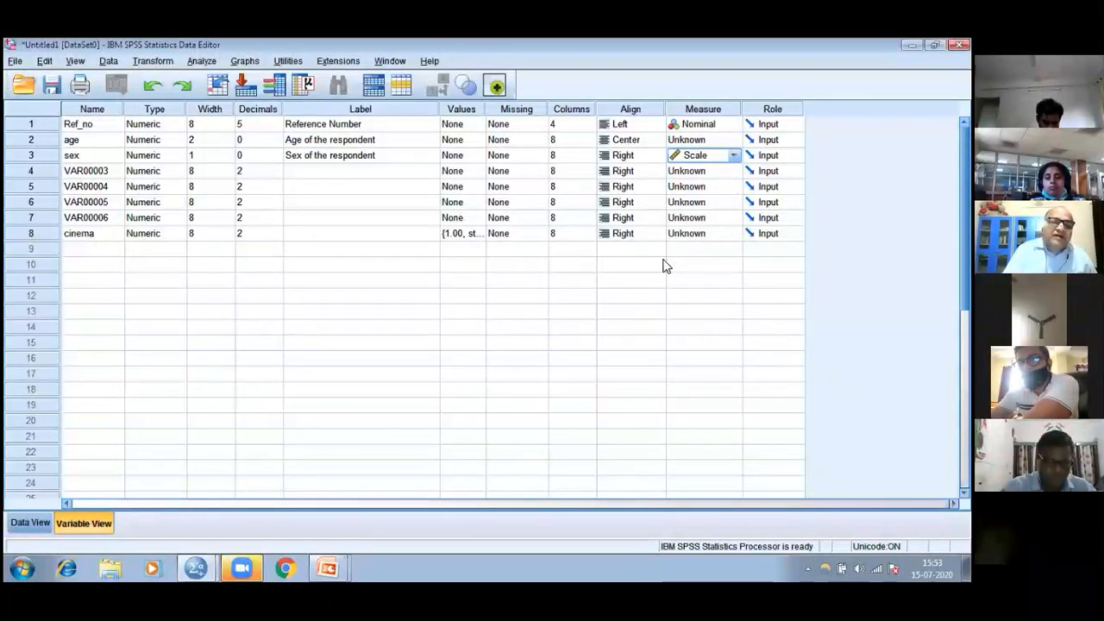
Set the measure of cinema to Ordinal, and review its value labels without changing them
{"action": "left_click", "coordinate": [738, 237]}
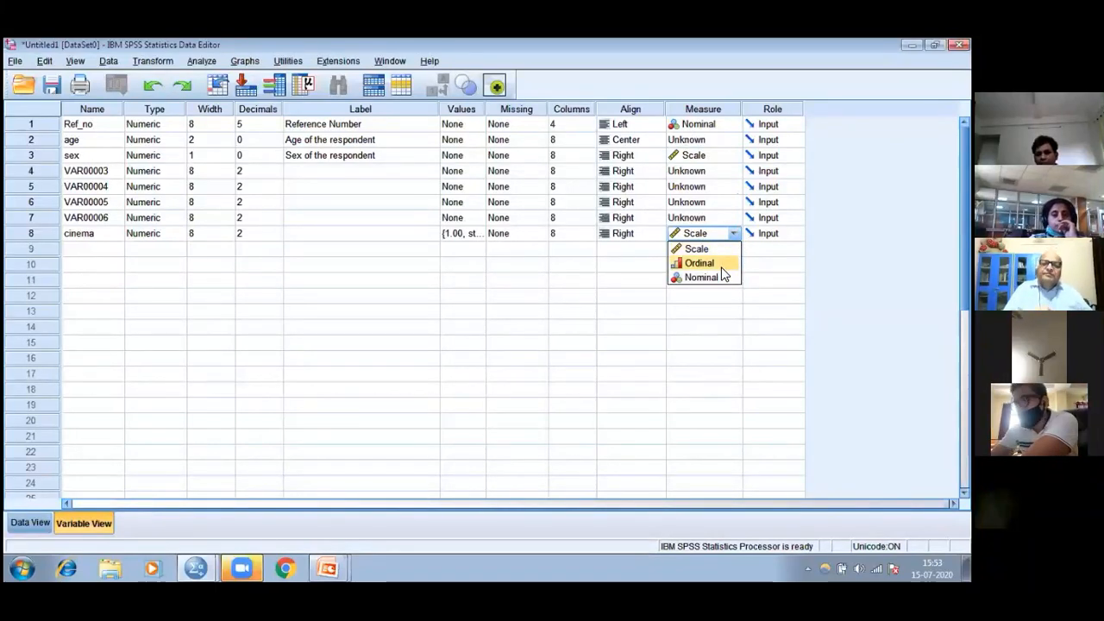
{"action": "left_click", "coordinate": [721, 265]}
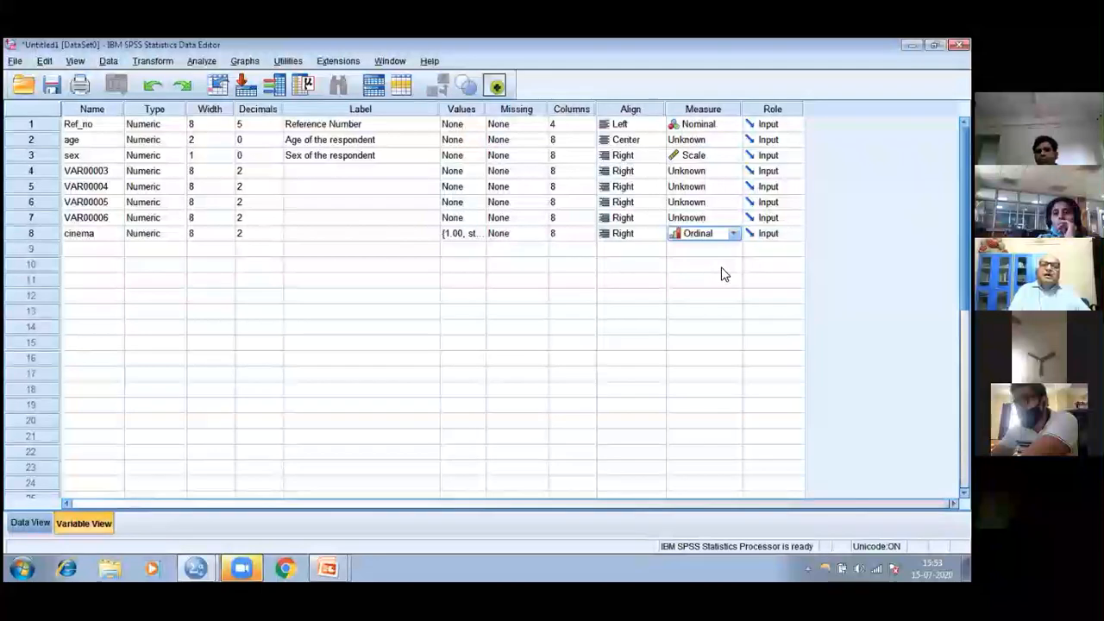
{"action": "double_click", "coordinate": [479, 234]}
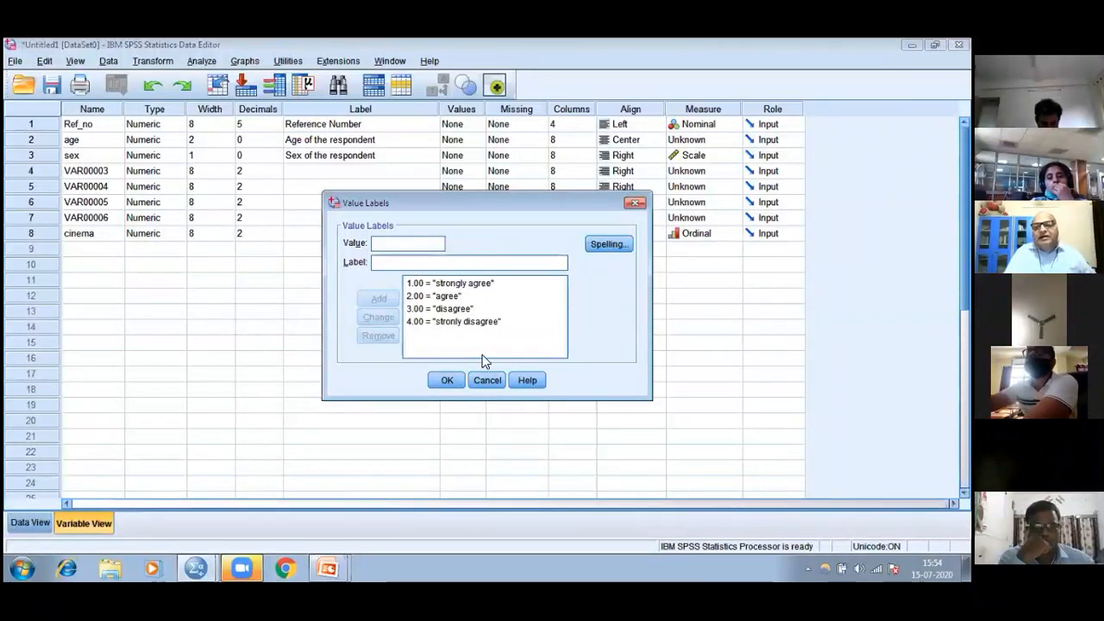
{"action": "left_click", "coordinate": [635, 206]}
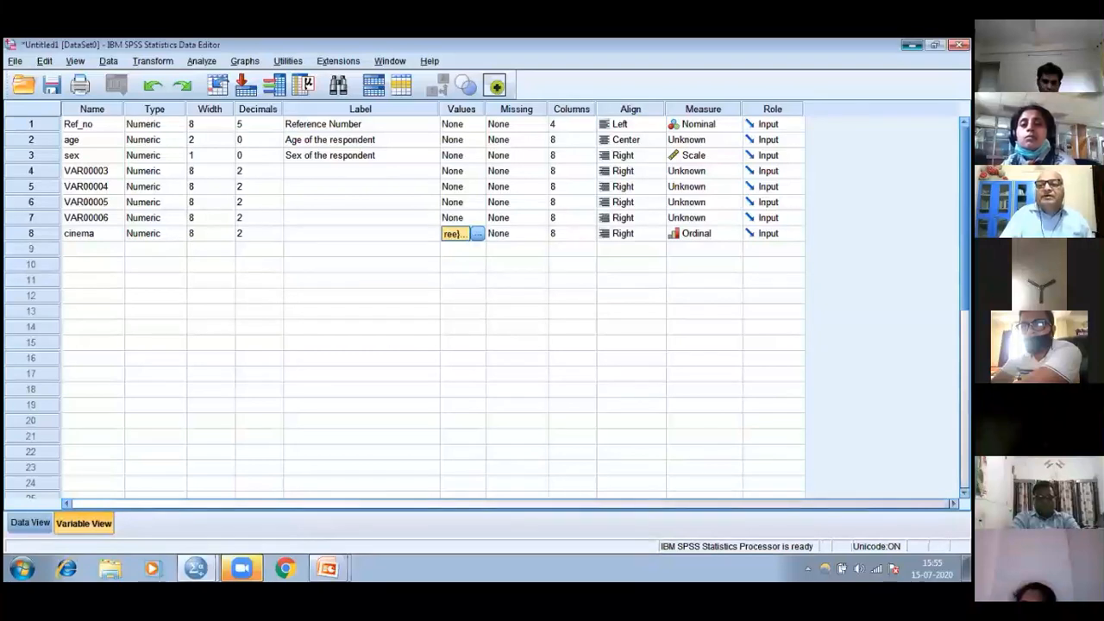
Switch to the desktop and open the SAV_SMOKING data file, setting its string variables to the minimum width required
{"action": "key", "text": "alt+Tab"}
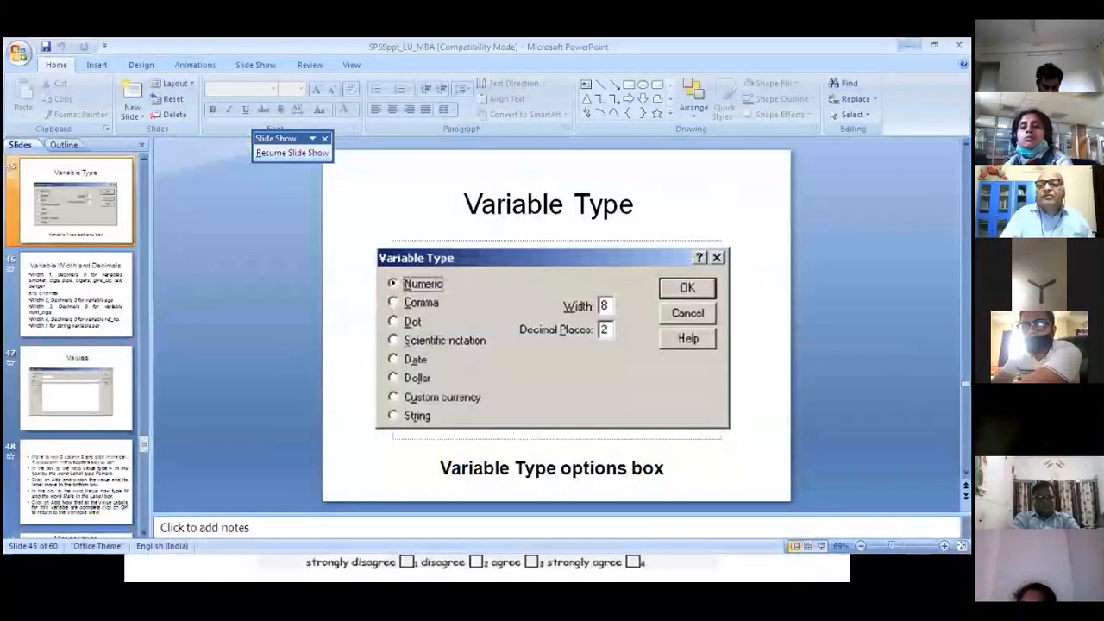
{"action": "left_click", "coordinate": [909, 45]}
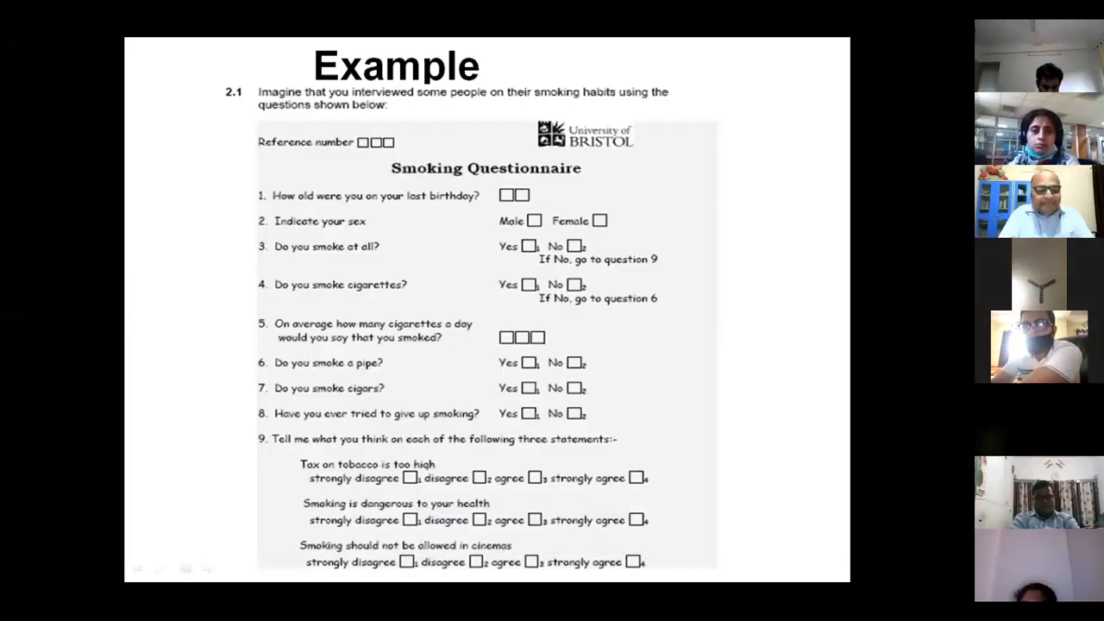
{"action": "key", "text": "alt+Tab"}
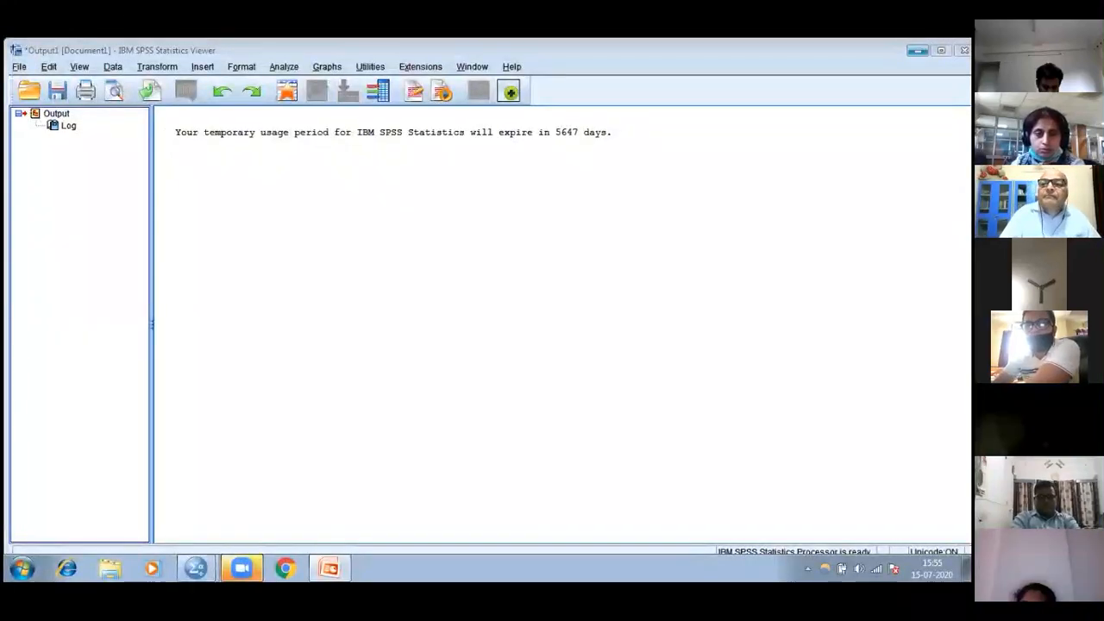
{"action": "left_click", "coordinate": [918, 51]}
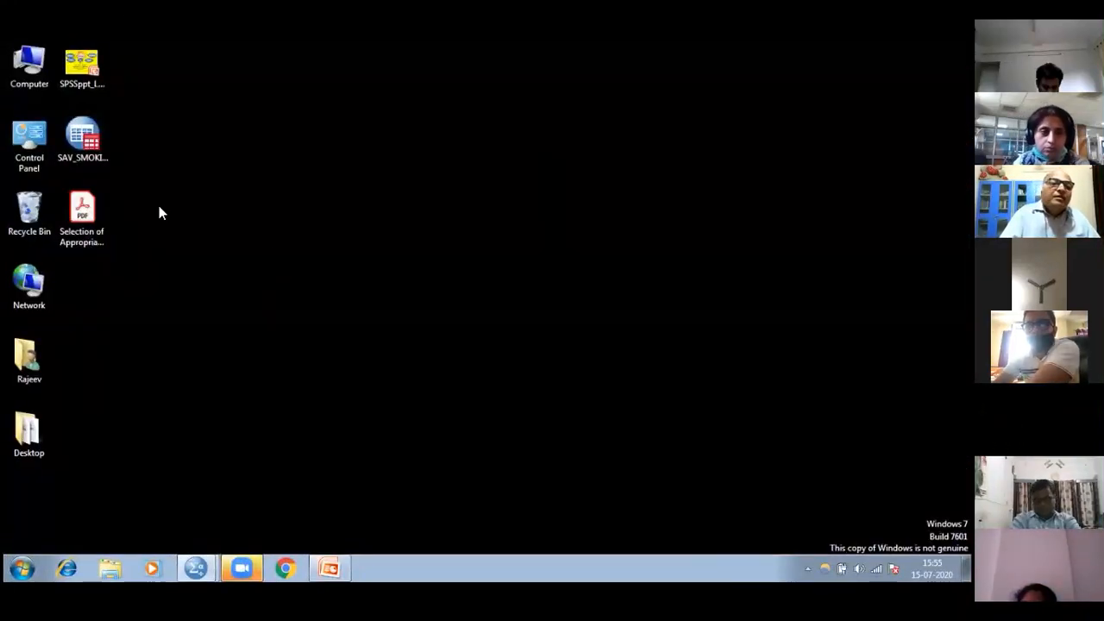
{"action": "left_click", "coordinate": [95, 147]}
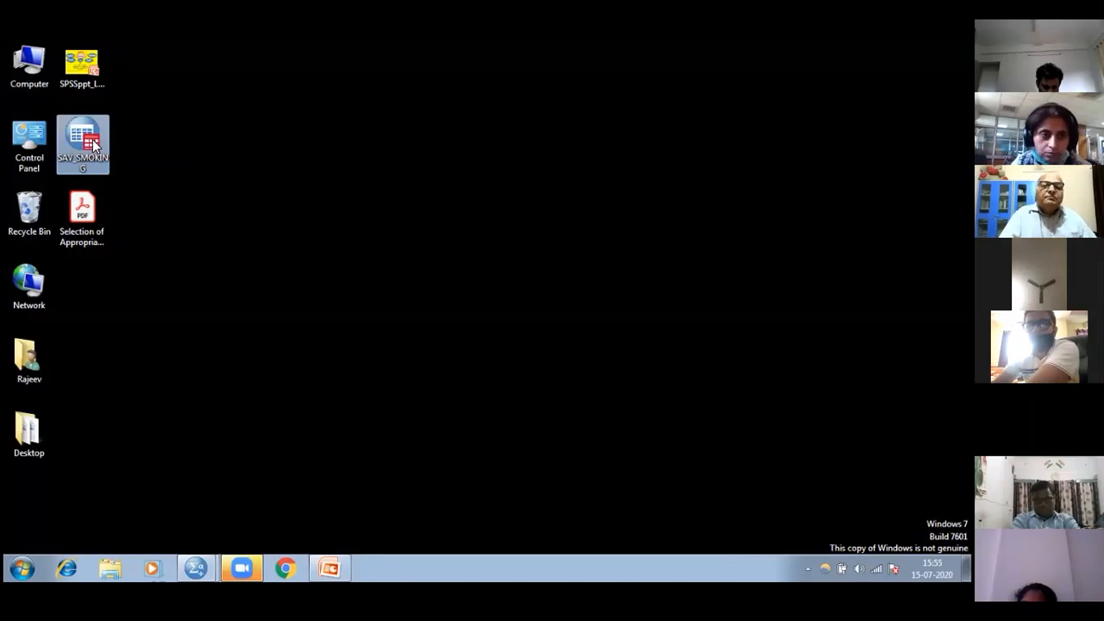
{"action": "double_click", "coordinate": [94, 146]}
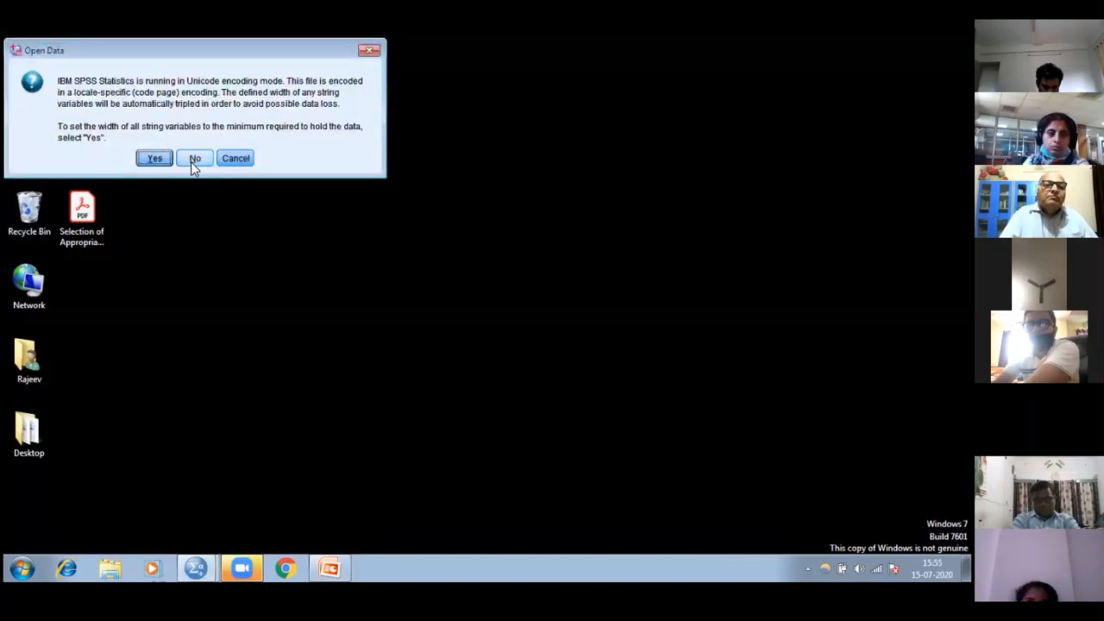
{"action": "left_click", "coordinate": [148, 159]}
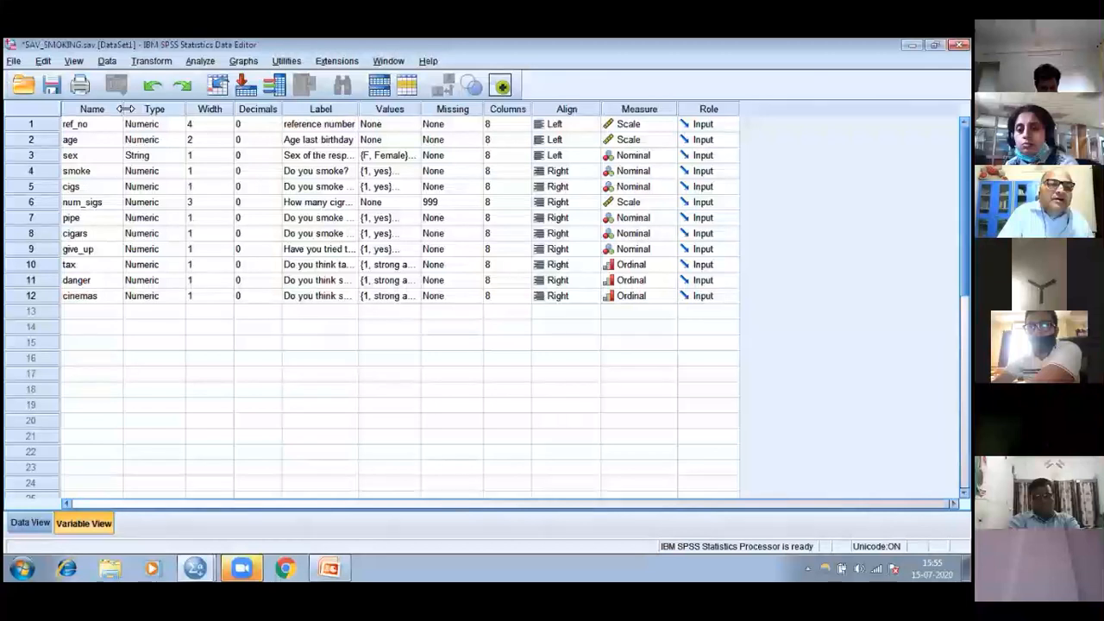
Widen the Name column, expand the Label column to read the full variable labels, and narrow the Label column again
{"action": "left_click_drag", "start_coordinate": [134, 109], "coordinate": [155, 109]}
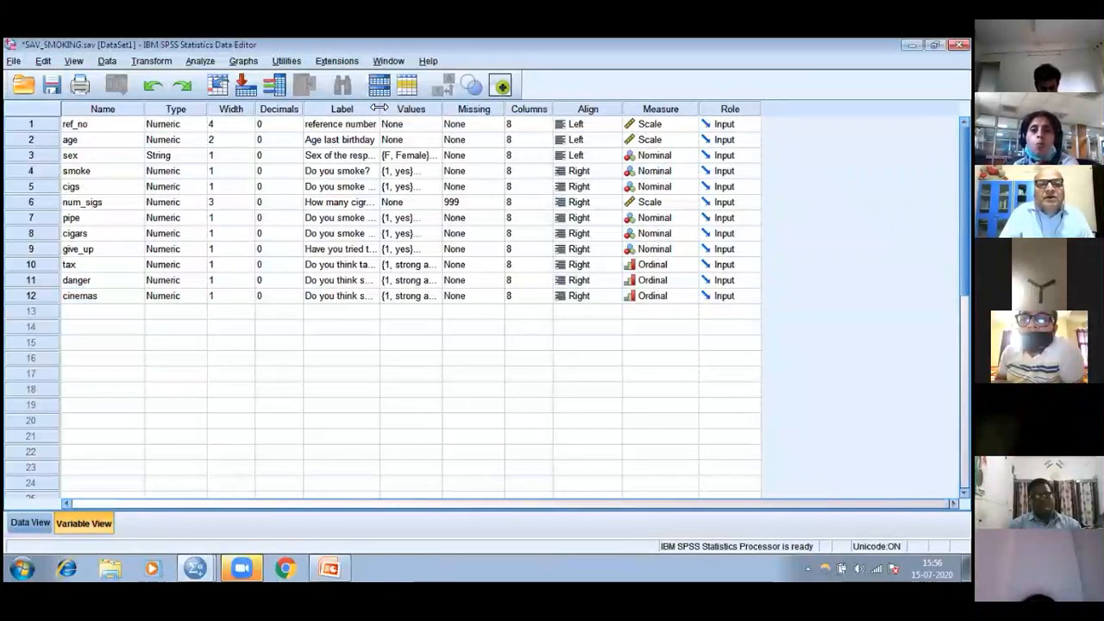
{"action": "left_click_drag", "start_coordinate": [390, 105], "coordinate": [441, 107]}
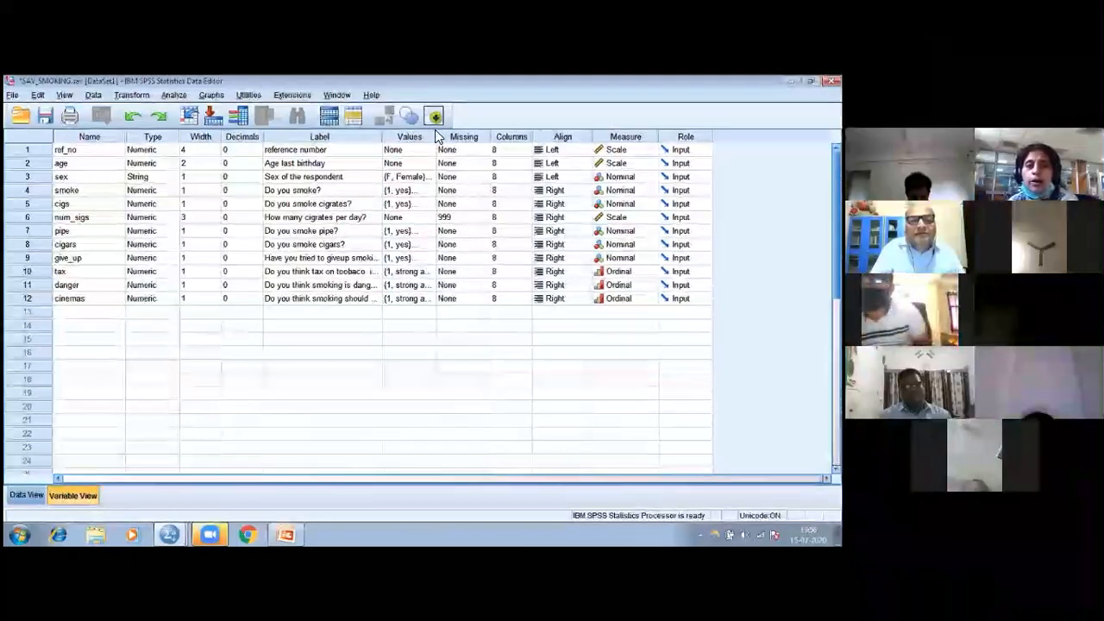
{"action": "left_click_drag", "start_coordinate": [442, 137], "coordinate": [441, 141]}
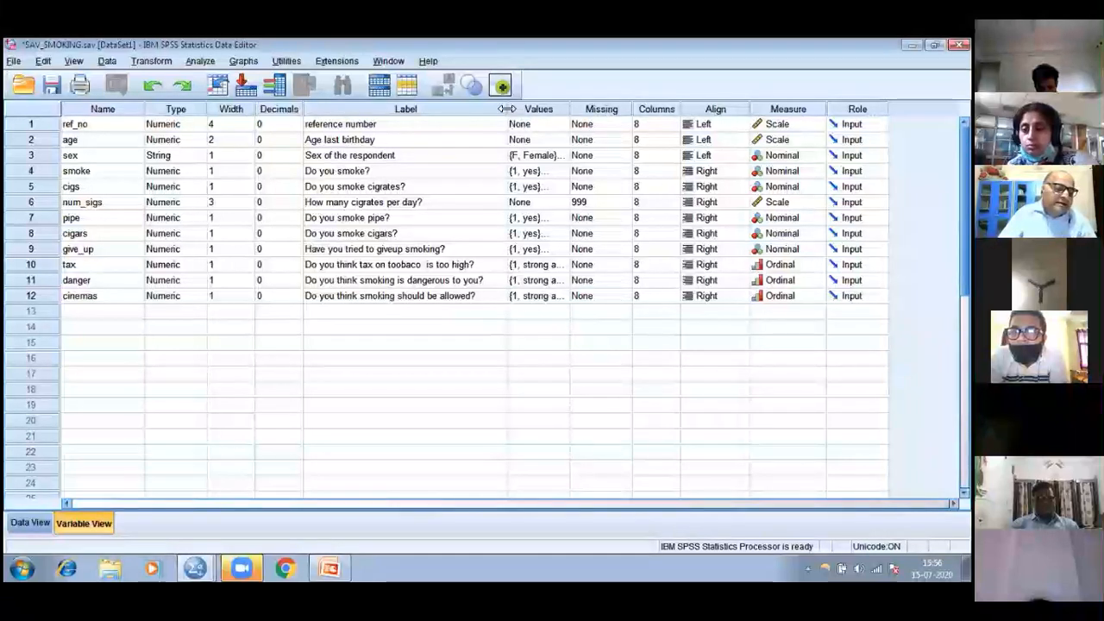
{"action": "left_click_drag", "start_coordinate": [507, 109], "coordinate": [369, 115]}
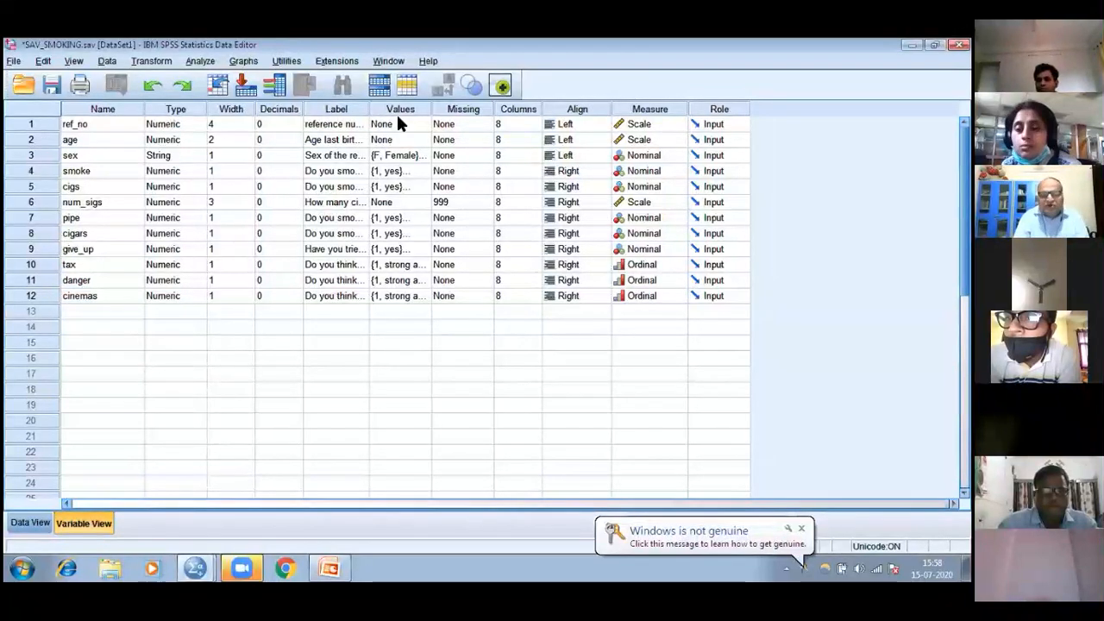
Review the value labels defined for the sex and tax variables without changing them
{"action": "left_click", "coordinate": [421, 158]}
{"action": "left_click", "coordinate": [424, 158]}
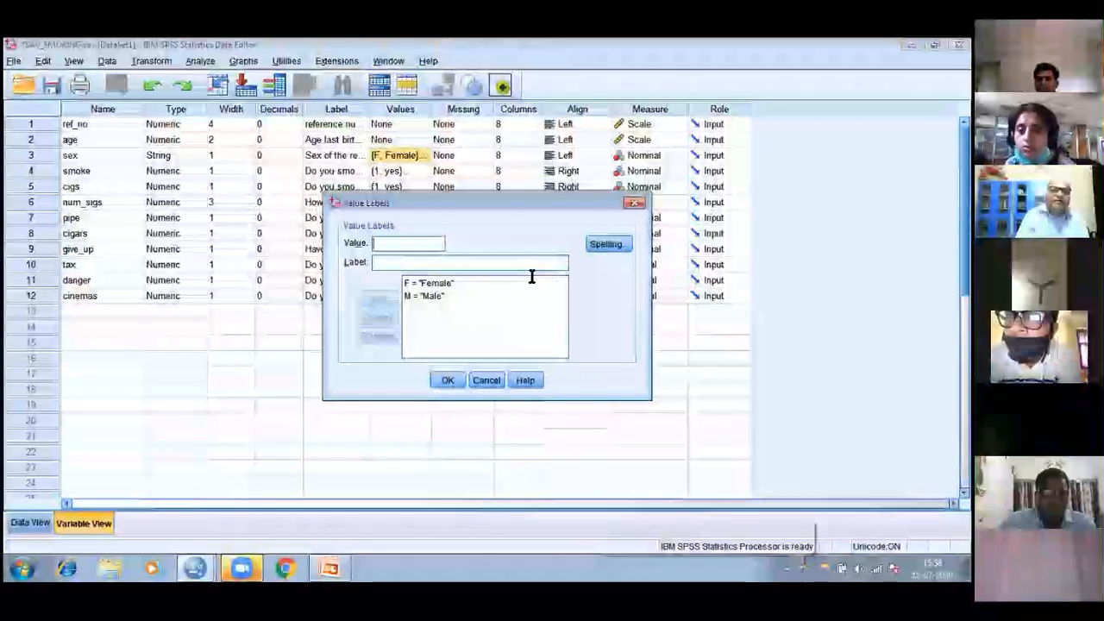
{"action": "left_click", "coordinate": [635, 203]}
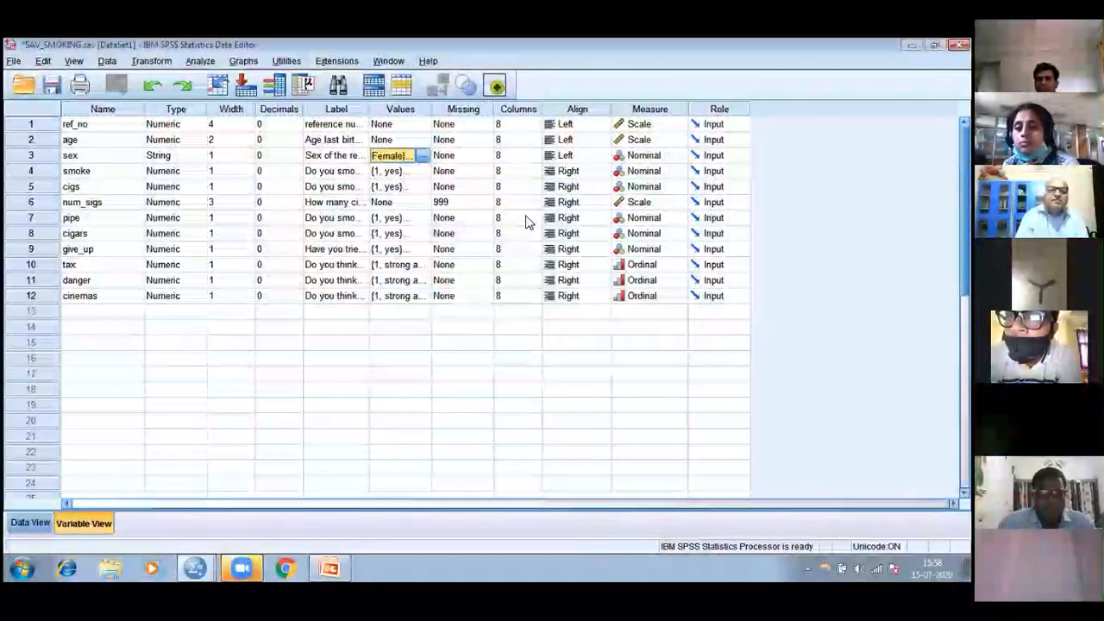
{"action": "left_click", "coordinate": [426, 267]}
{"action": "left_click", "coordinate": [423, 265]}
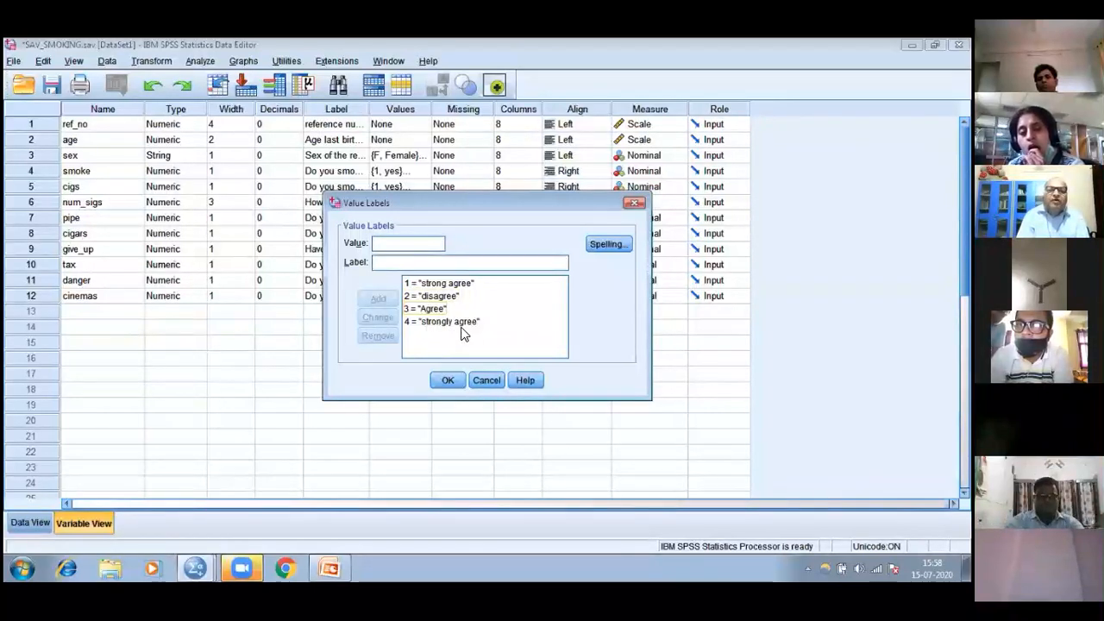
{"action": "left_click", "coordinate": [447, 381]}
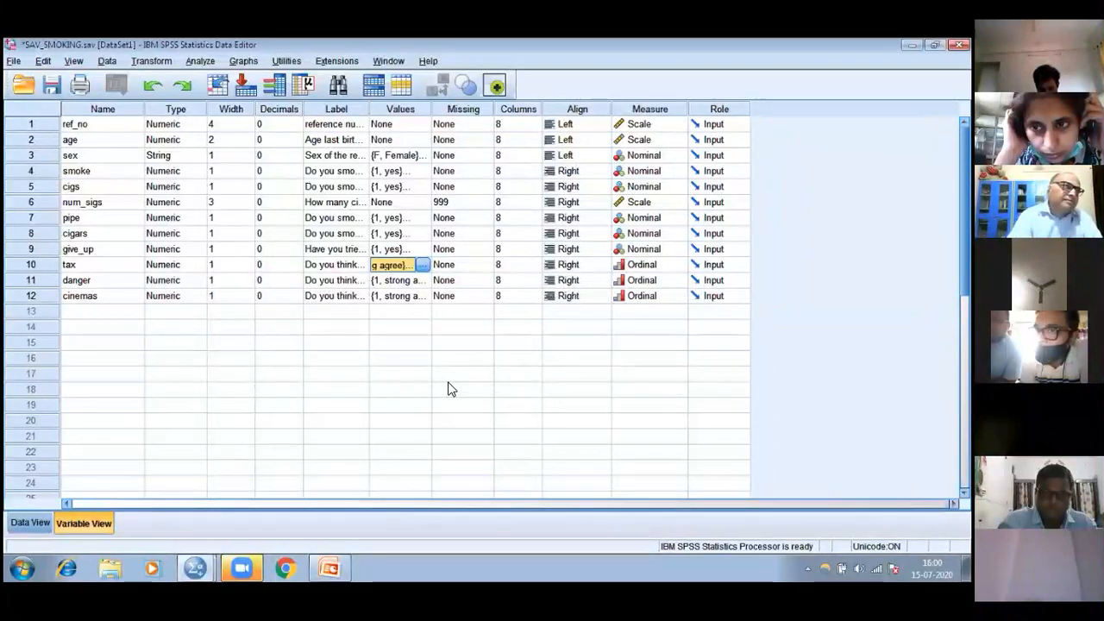
Try to define the missing values of num_sigs as a range with low 7.8 and high 16/9
{"action": "double_click", "coordinate": [488, 203]}
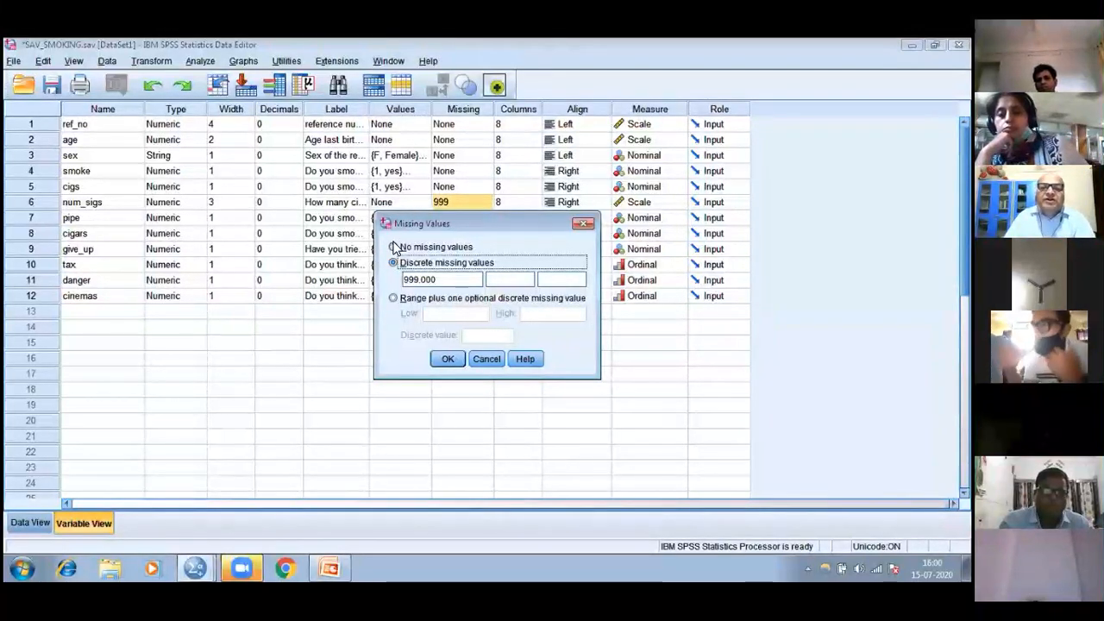
{"action": "left_click", "coordinate": [394, 248]}
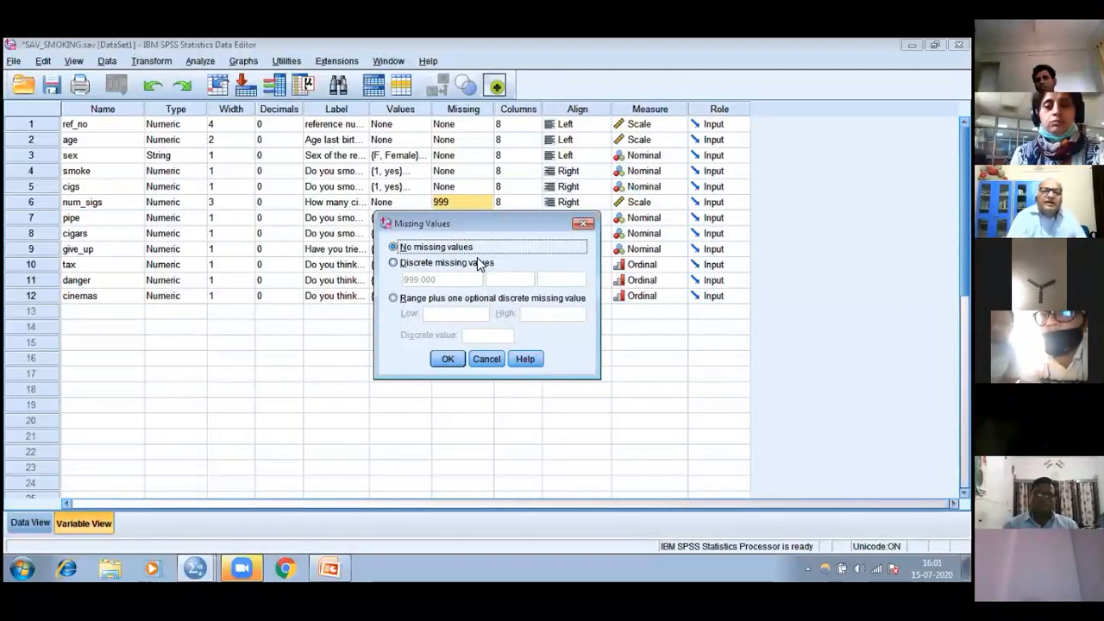
{"action": "left_click", "coordinate": [394, 299]}
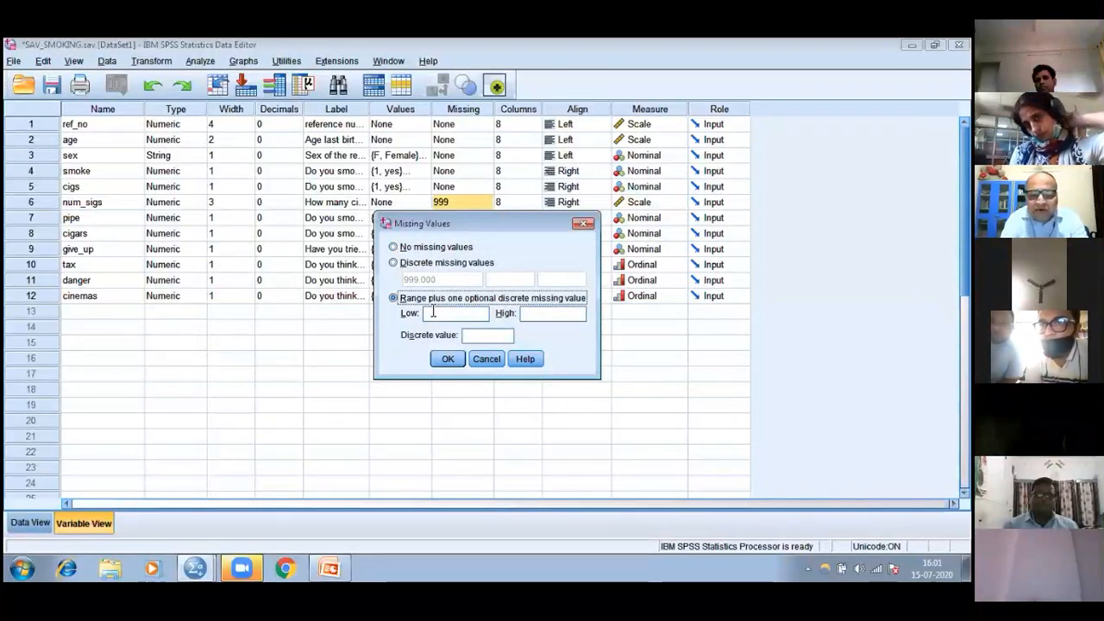
{"action": "left_click", "coordinate": [433, 313]}
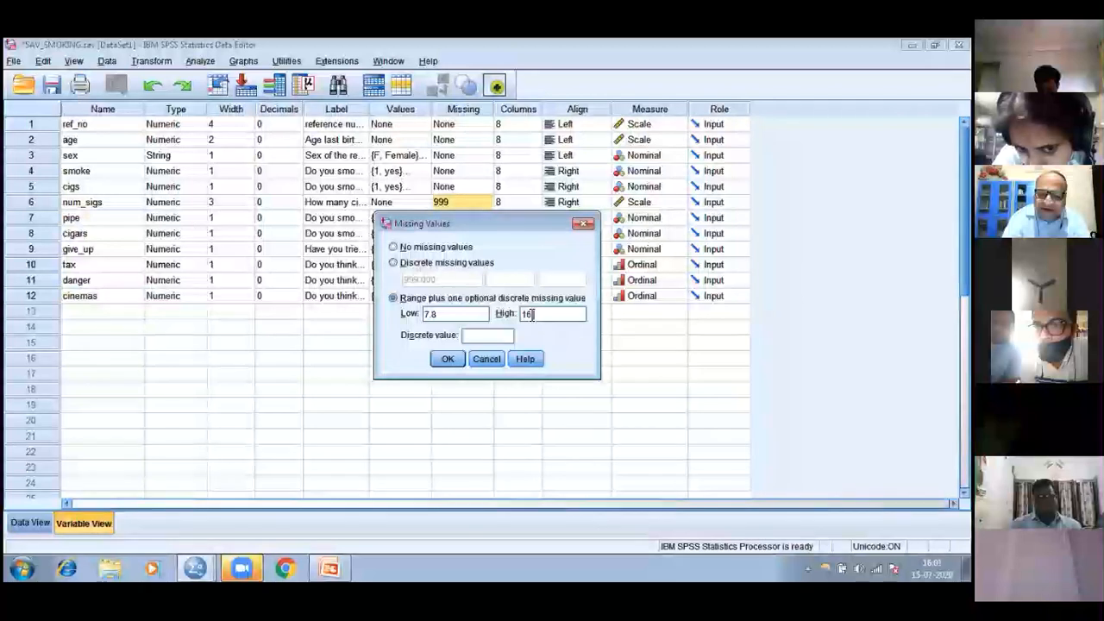
{"action": "type", "text": "/9"}
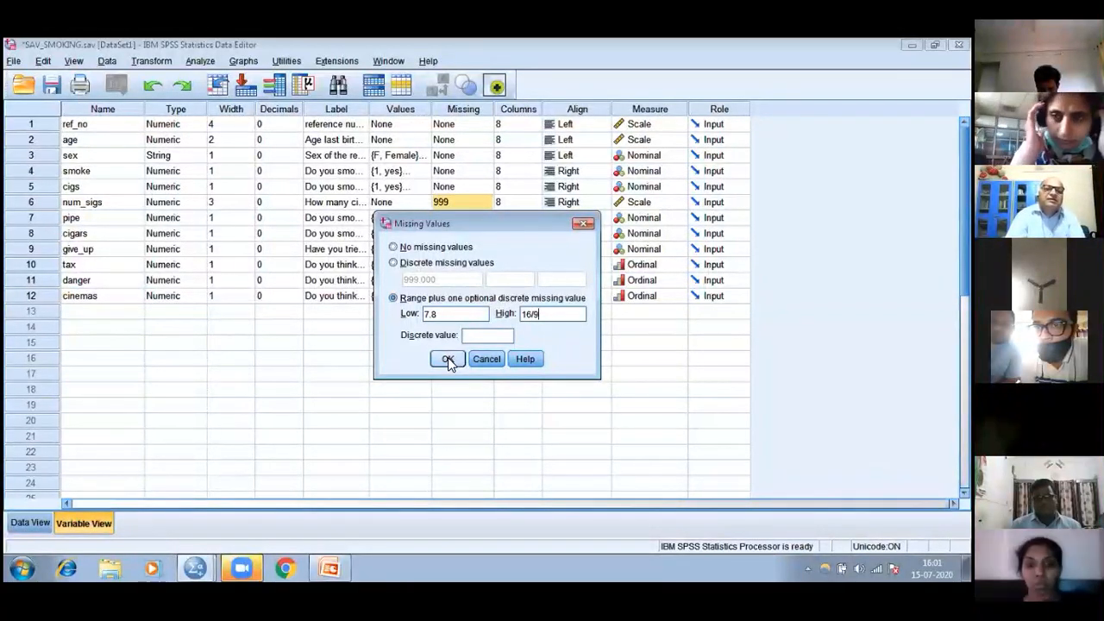
{"action": "left_click", "coordinate": [447, 358]}
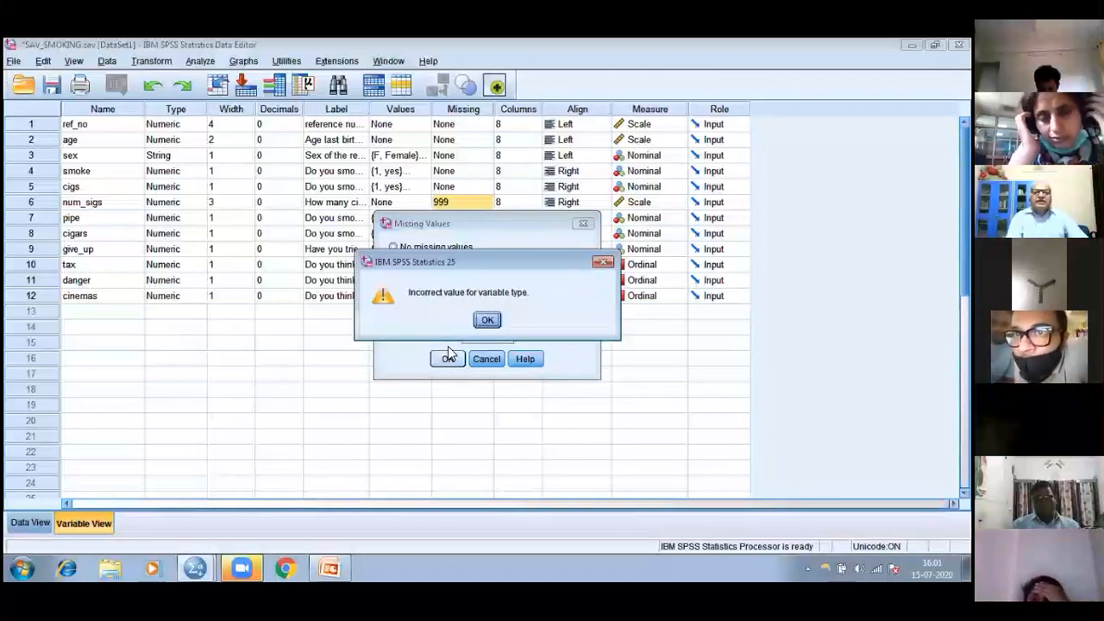
{"action": "left_click", "coordinate": [487, 320]}
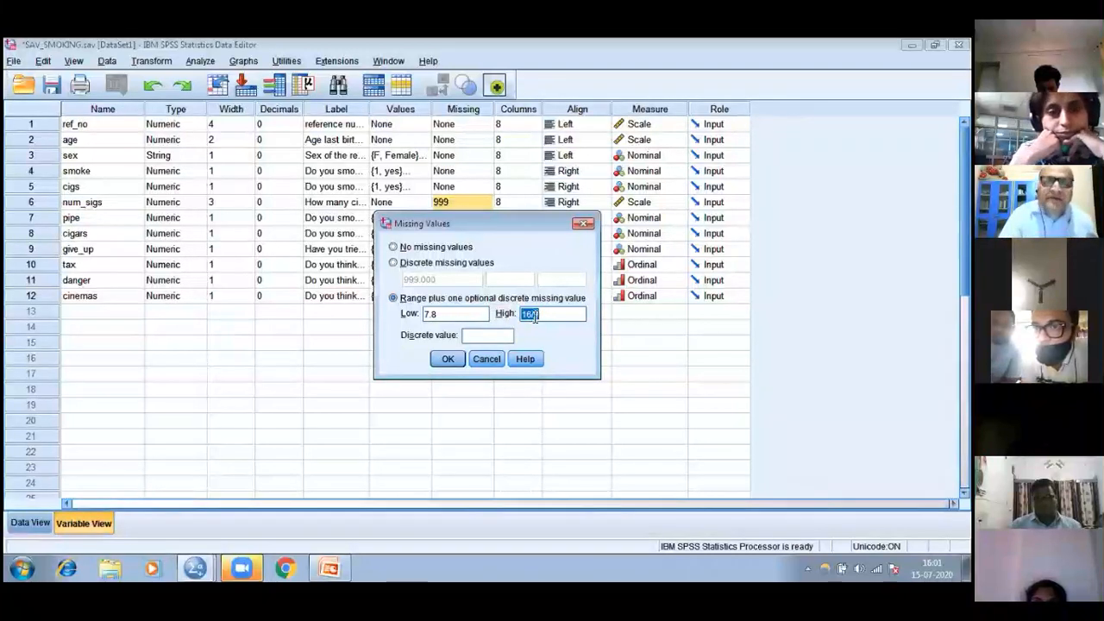
Correct the missing-value range of num_sigs to low 7 and high 16, and apply it
{"action": "left_click", "coordinate": [445, 316]}
{"action": "key", "text": "BackSpace"}
{"action": "key", "text": "BackSpace"}
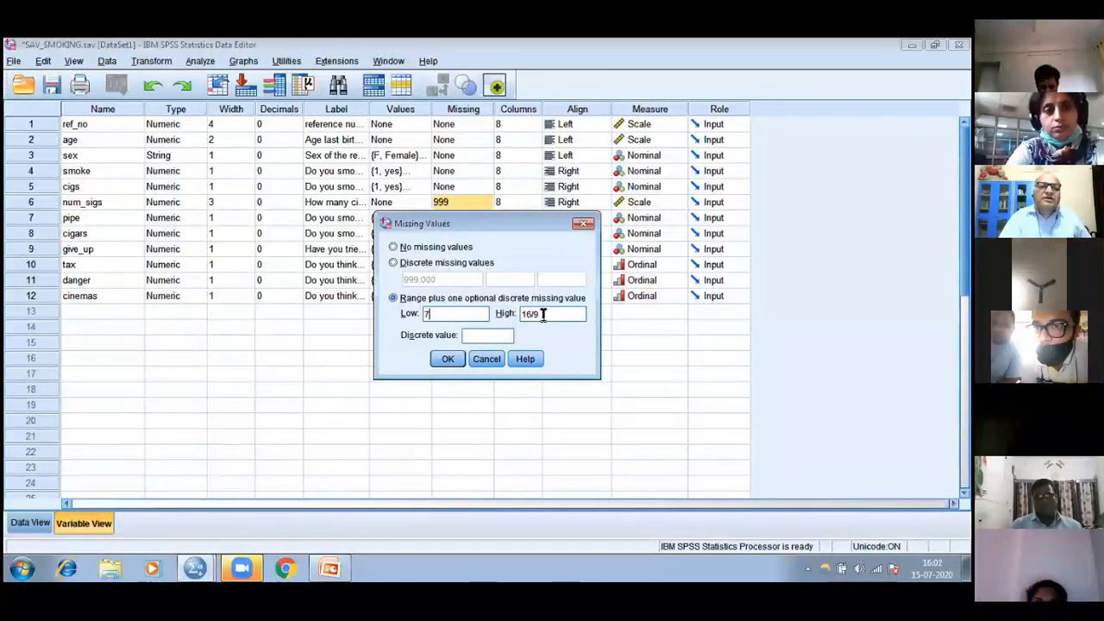
{"action": "key", "text": "BackSpace"}
{"action": "key", "text": "BackSpace"}
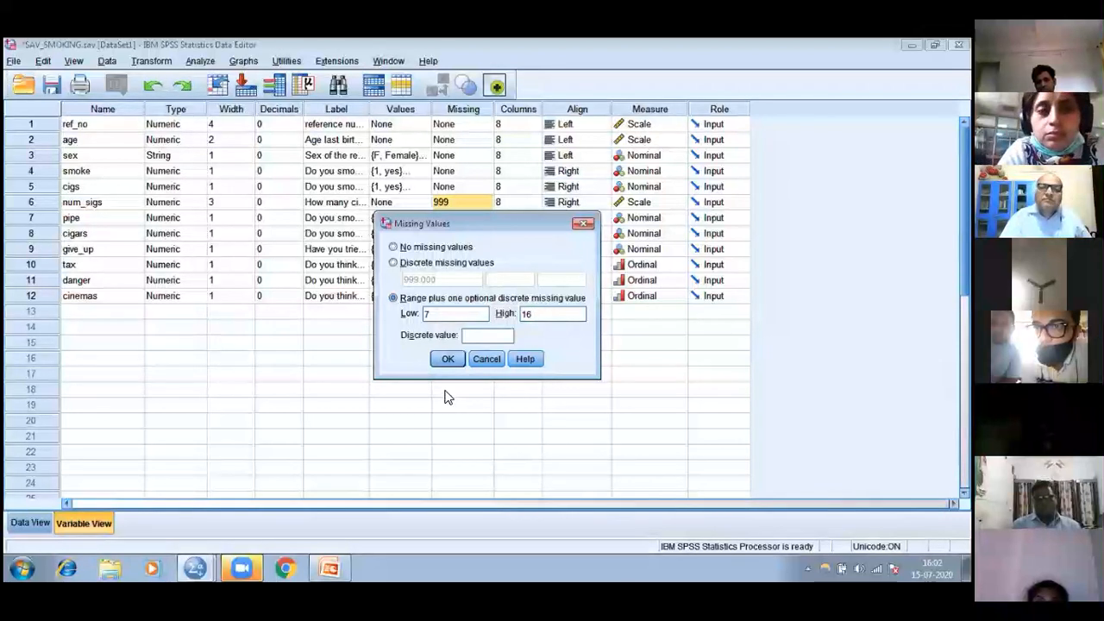
{"action": "left_click", "coordinate": [447, 359]}
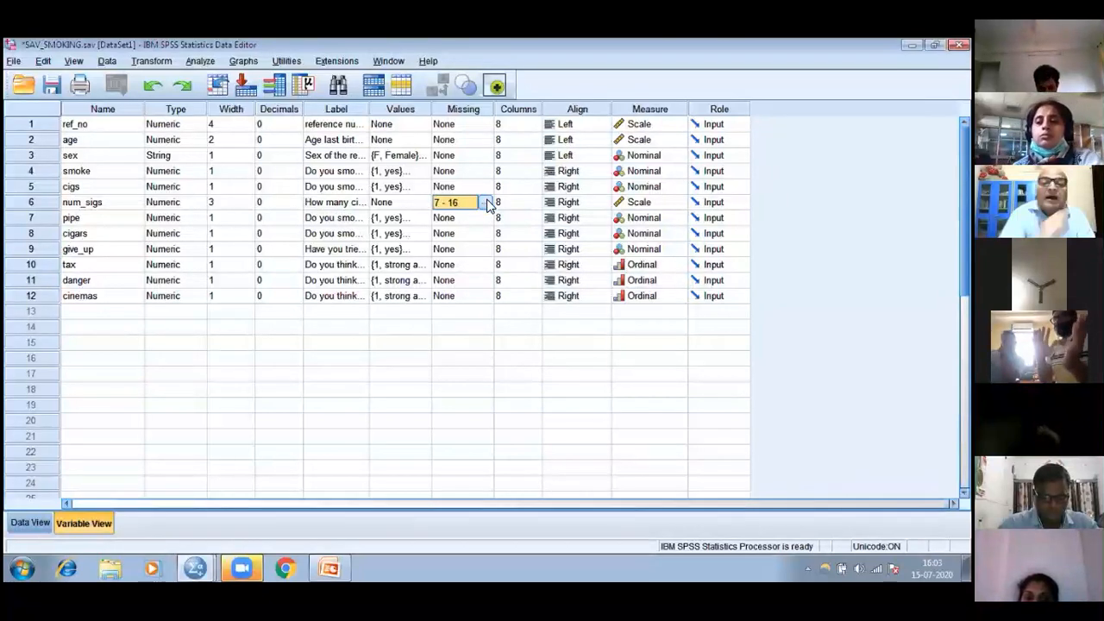
Replace the missing-value range of num_sigs with the discrete missing value 999 and apply it
{"action": "left_click", "coordinate": [486, 202]}
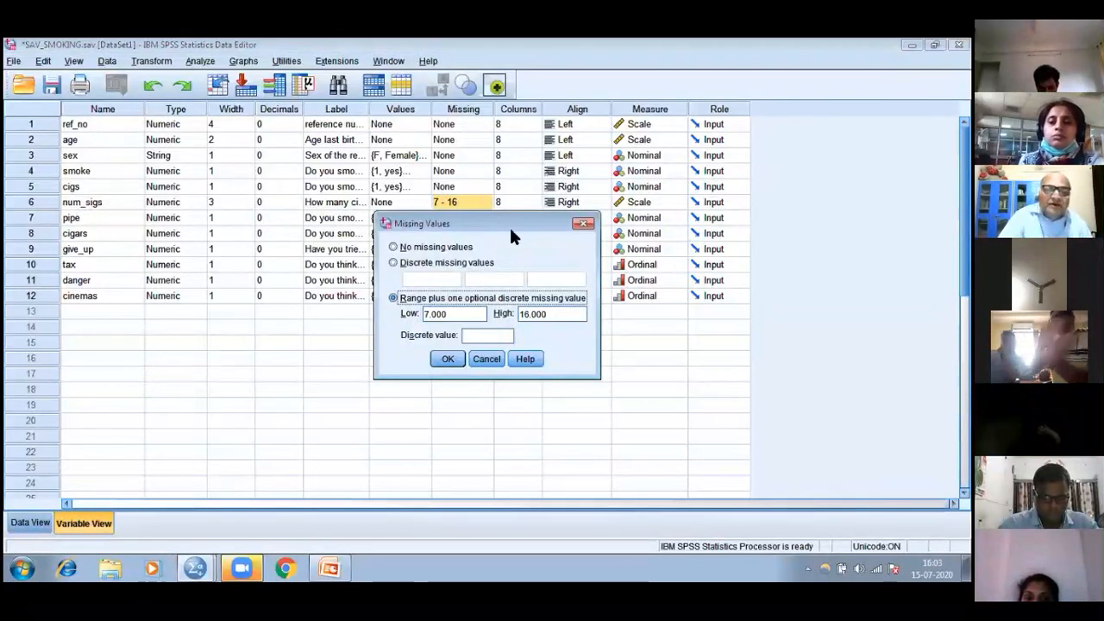
{"action": "left_click", "coordinate": [394, 263]}
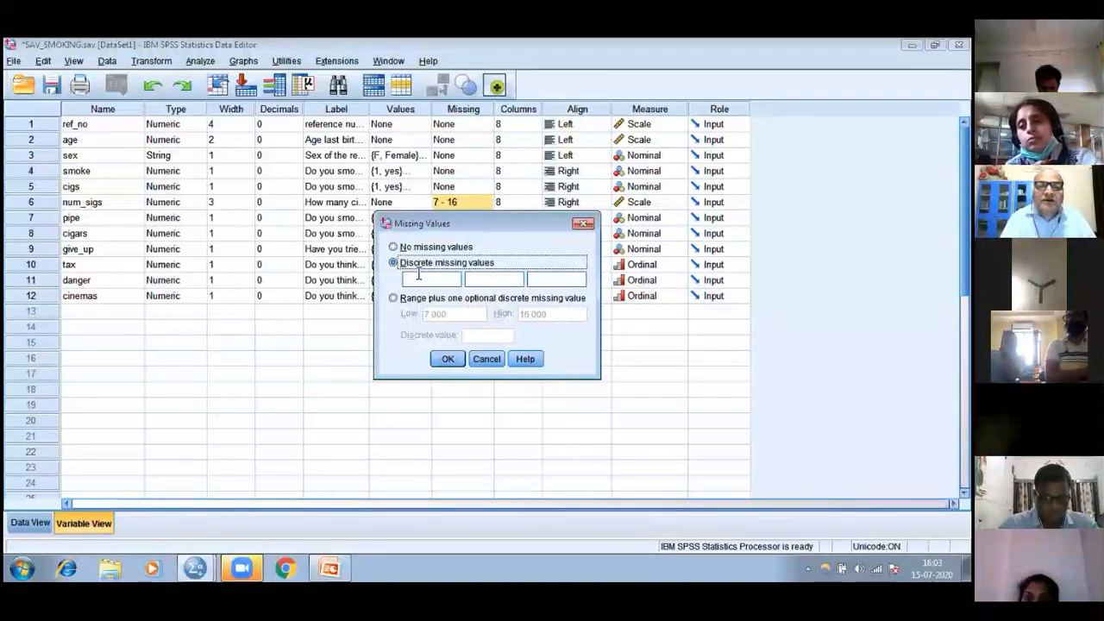
{"action": "left_click", "coordinate": [418, 278]}
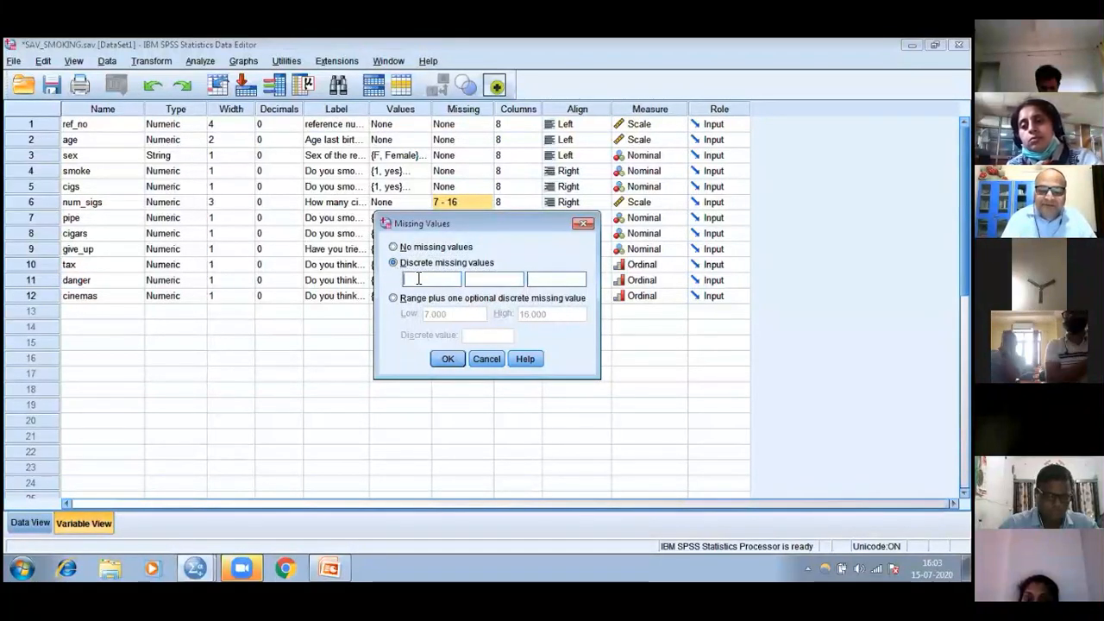
{"action": "type", "text": "999"}
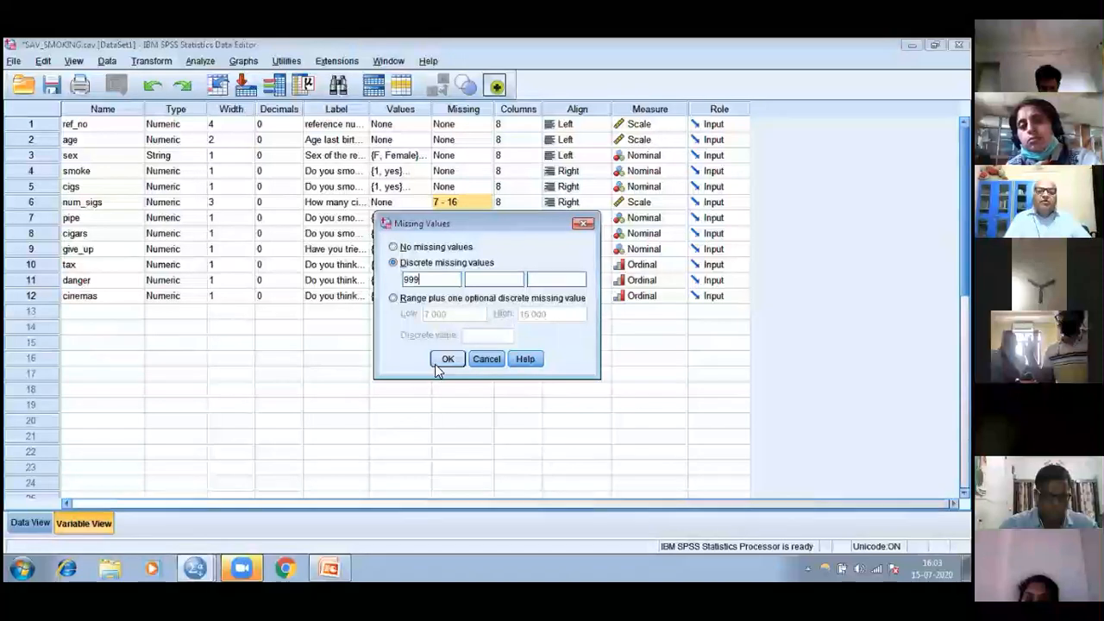
{"action": "left_click", "coordinate": [448, 358]}
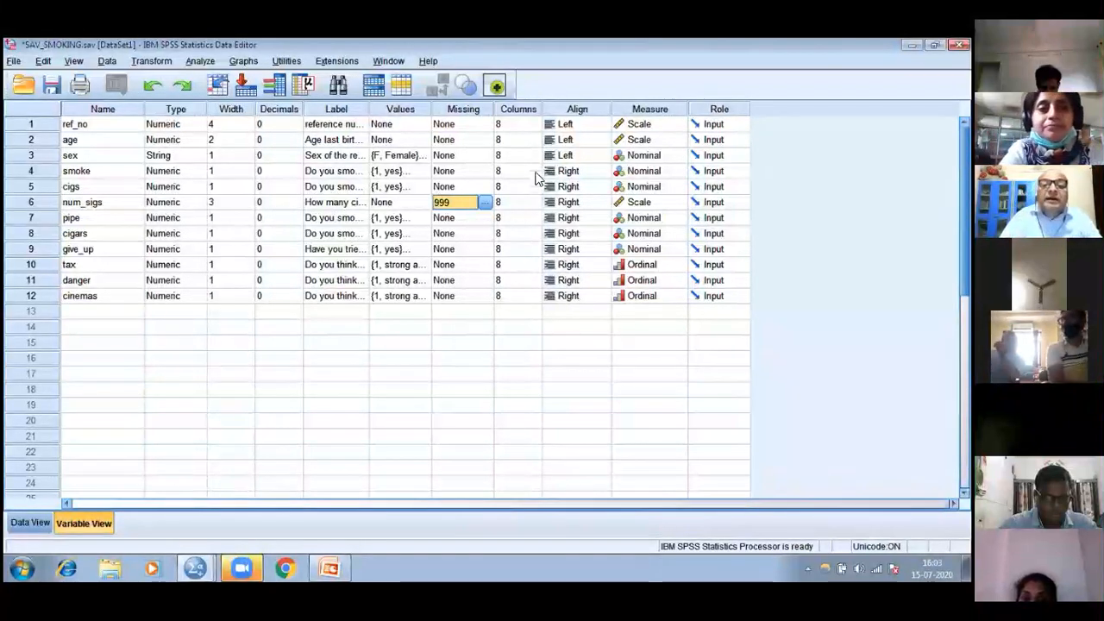
Add 456 and 1234 as the second and third discrete missing values of num_sigs
{"action": "left_click", "coordinate": [485, 203]}
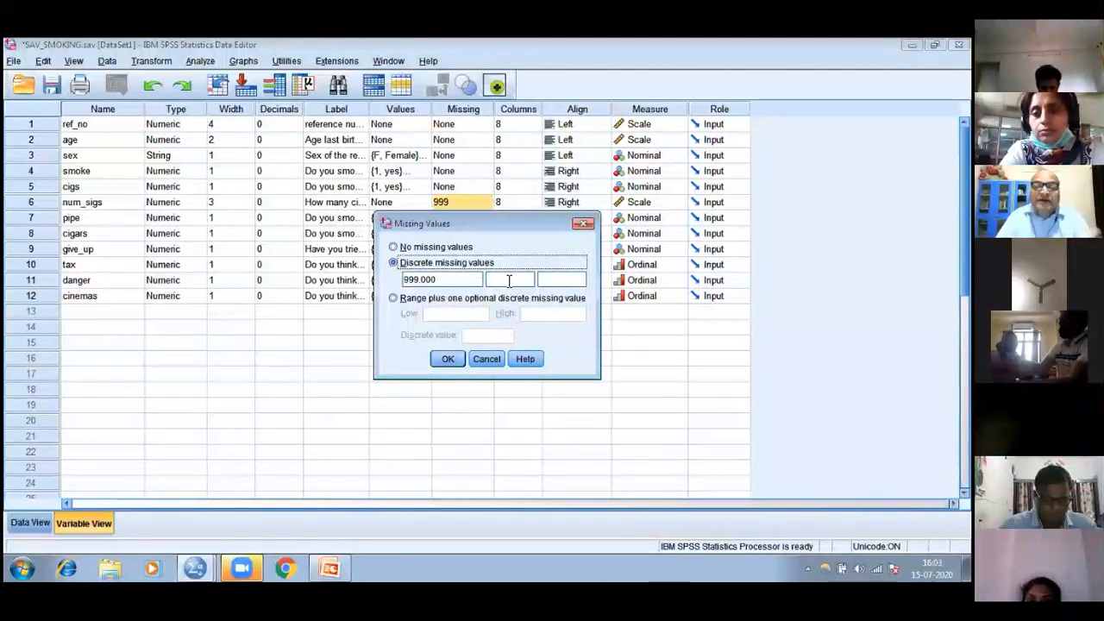
{"action": "left_click", "coordinate": [522, 279]}
{"action": "type", "text": "456"}
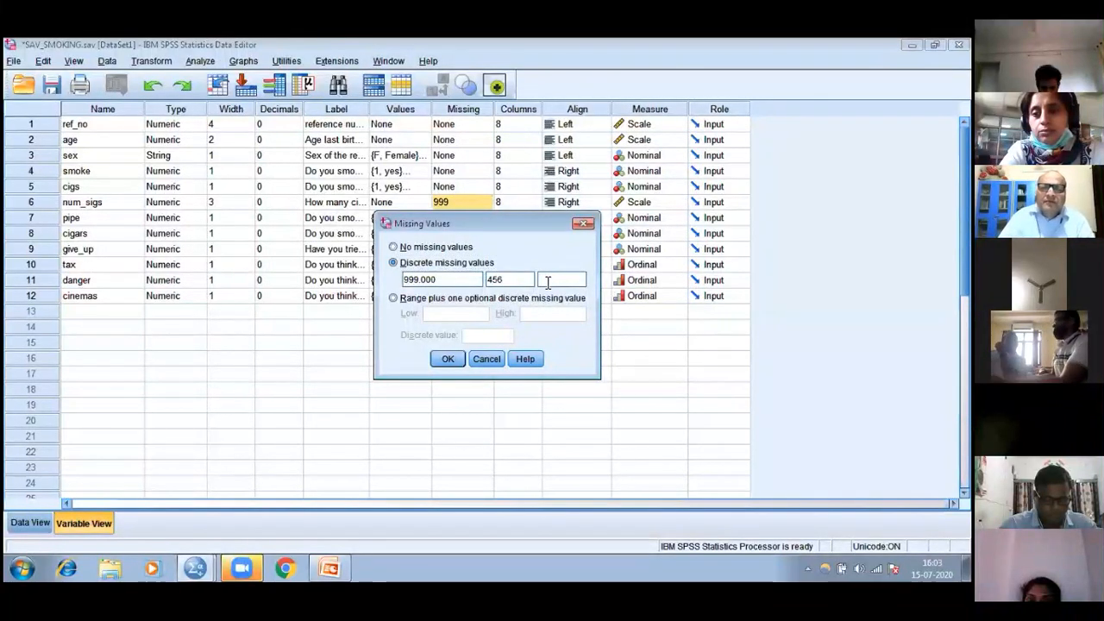
{"action": "left_click", "coordinate": [547, 280]}
{"action": "type", "text": "1234"}
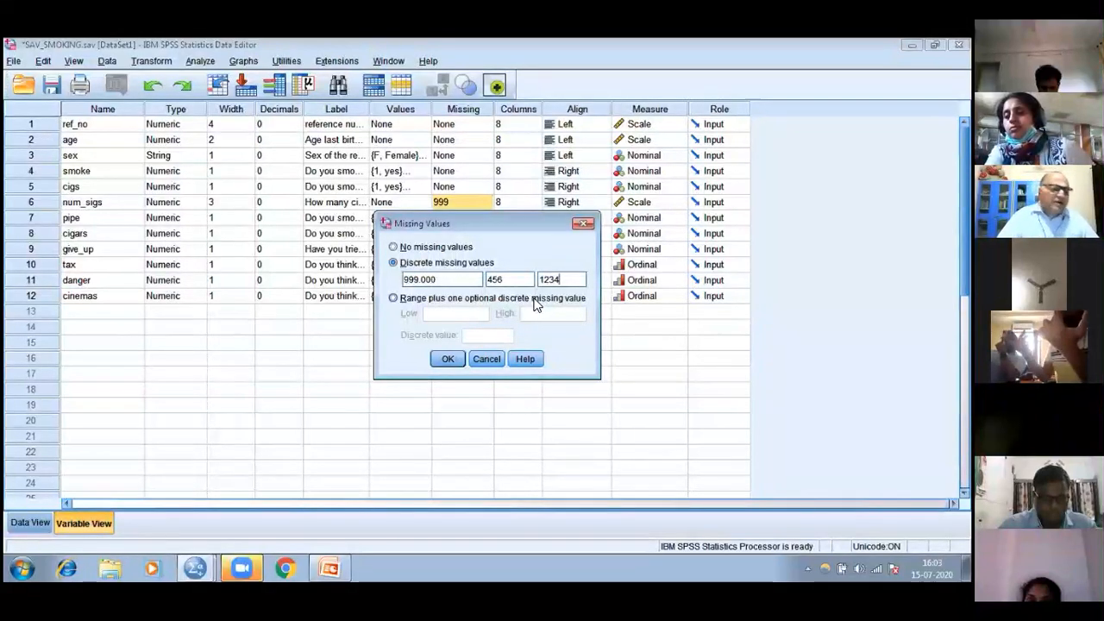
{"action": "left_click", "coordinate": [436, 359]}
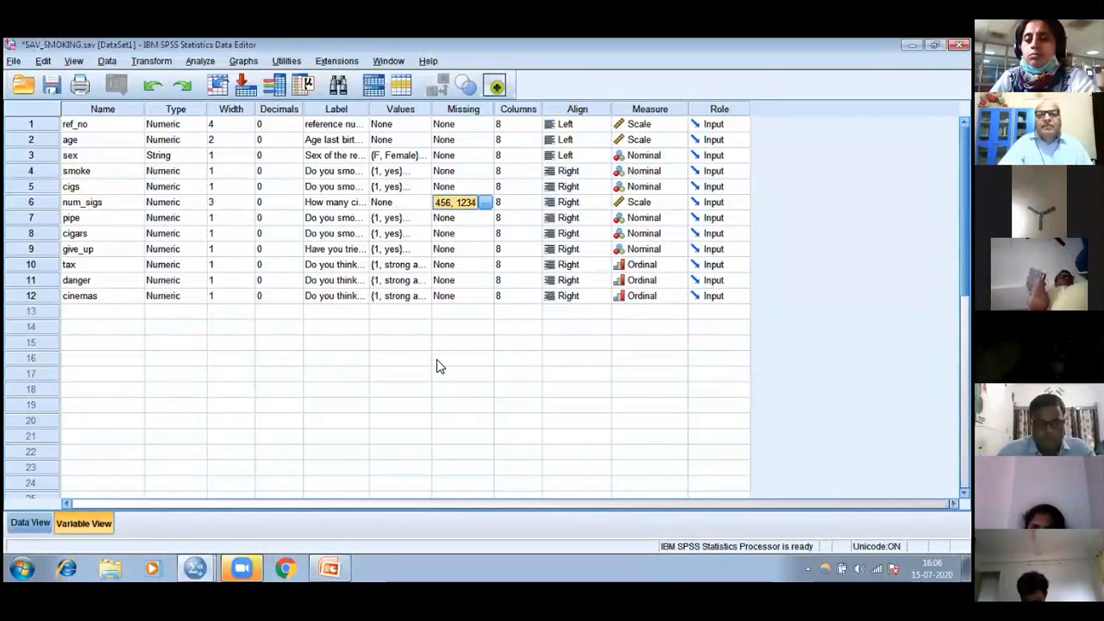
Examine the recorded smoking survey cases in Data View and highlight the whole row of case 8
{"action": "left_click", "coordinate": [31, 522]}
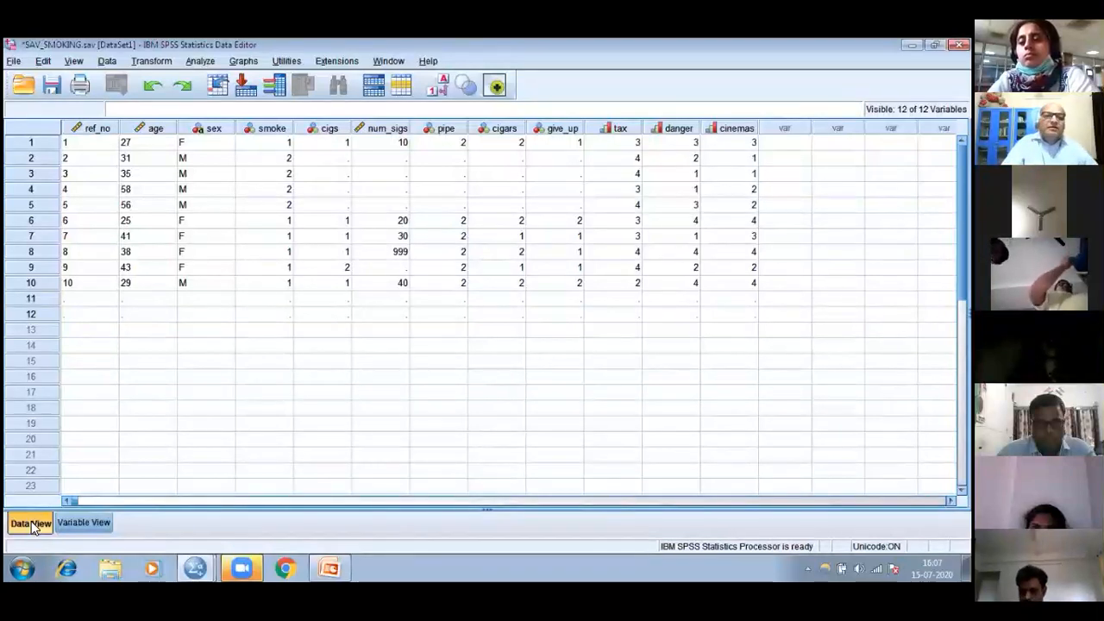
{"action": "left_click", "coordinate": [73, 147]}
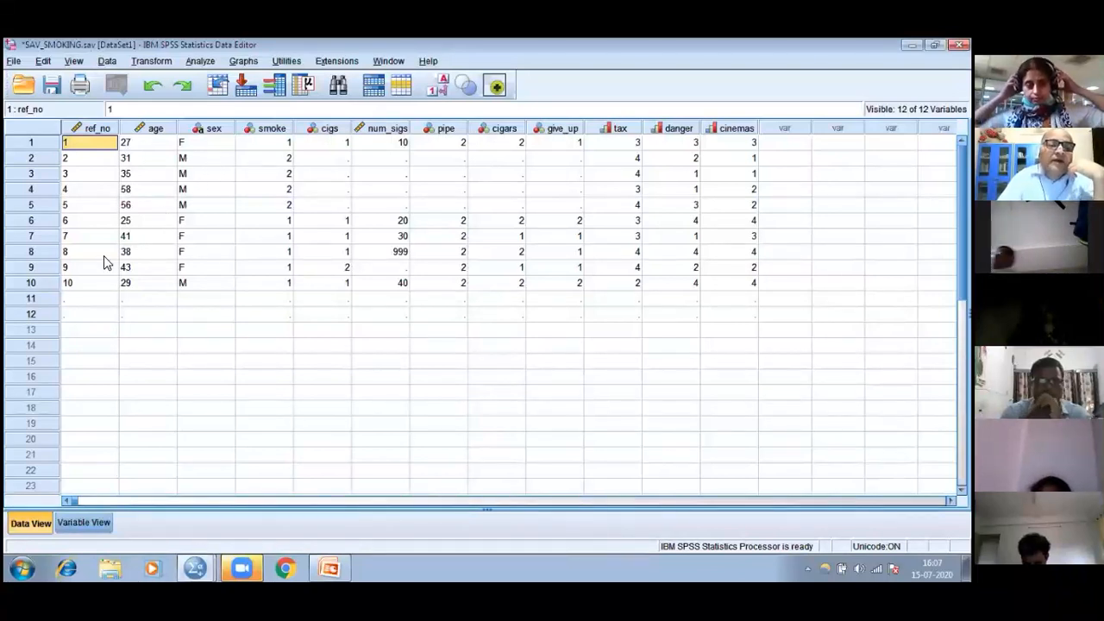
{"action": "left_click", "coordinate": [39, 253]}
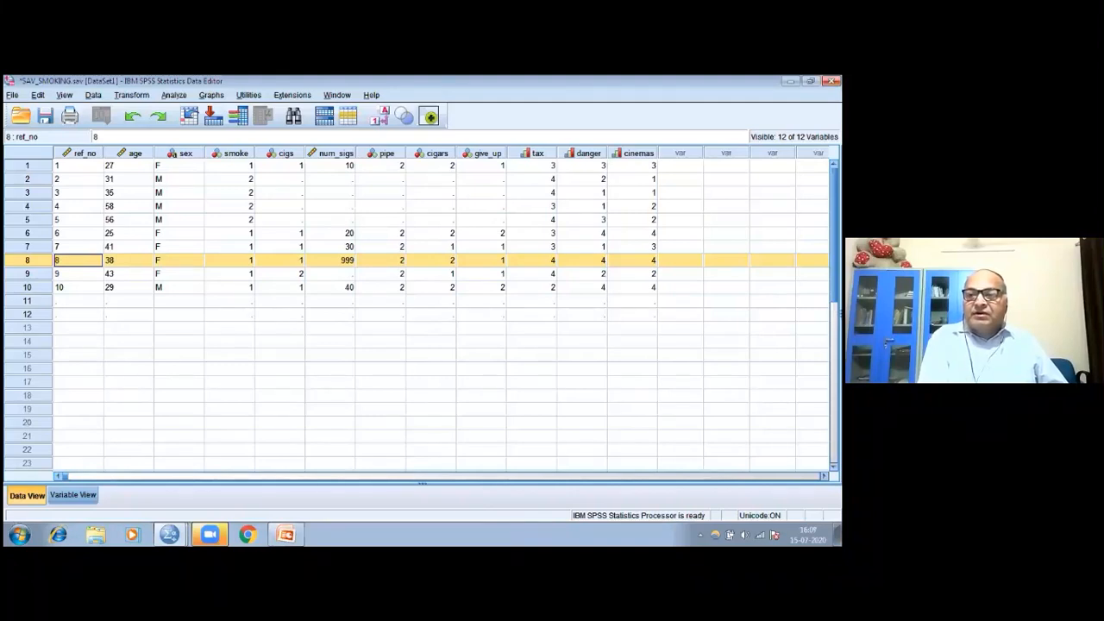
Close the SAV_SMOKING.sav dataset, saving its changes
{"action": "left_click", "coordinate": [831, 81]}
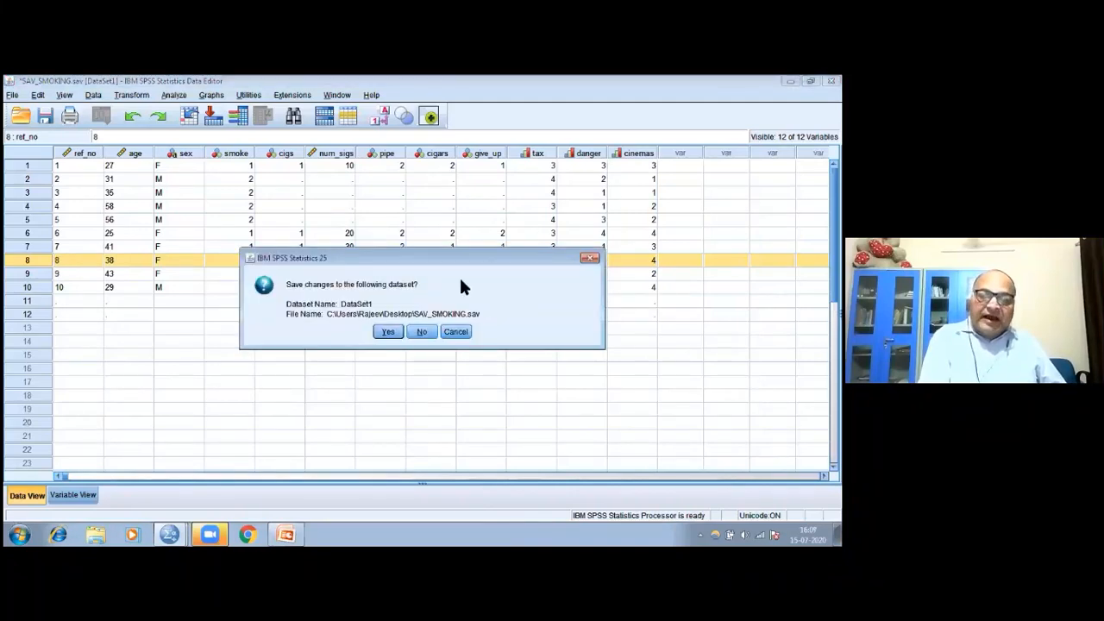
{"action": "left_click", "coordinate": [388, 332]}
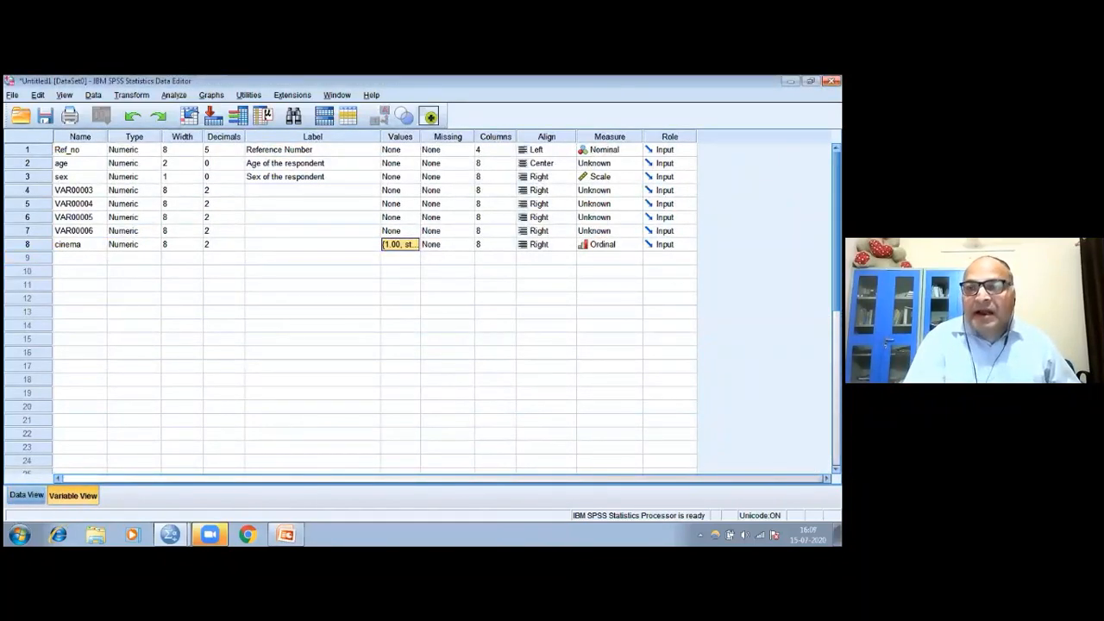
{"action": "left_click", "coordinate": [830, 80]}
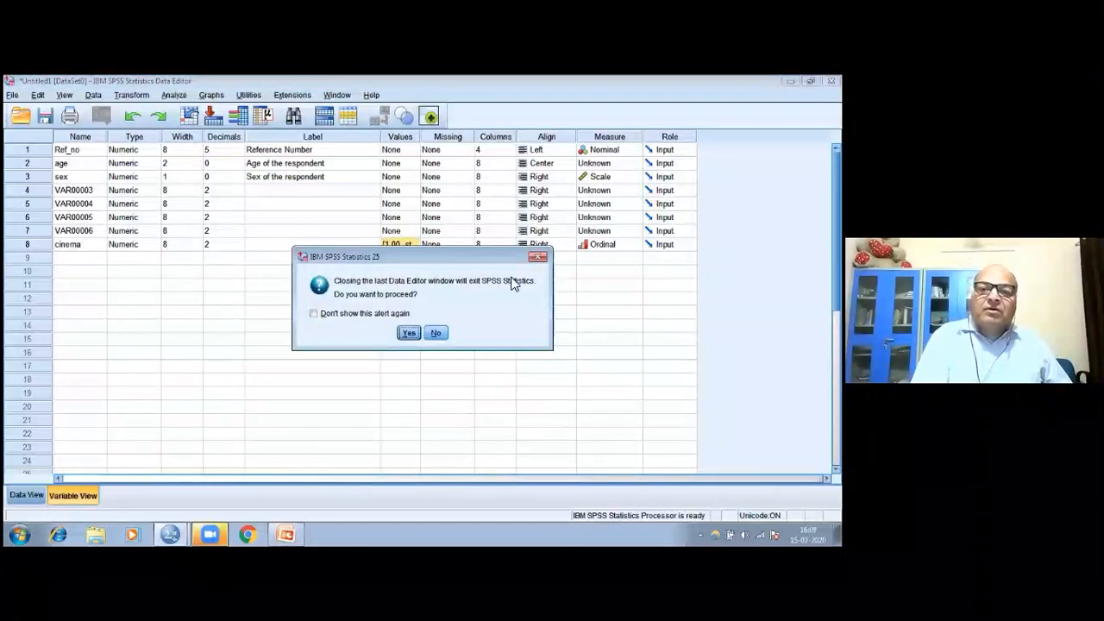
{"action": "left_click", "coordinate": [407, 333]}
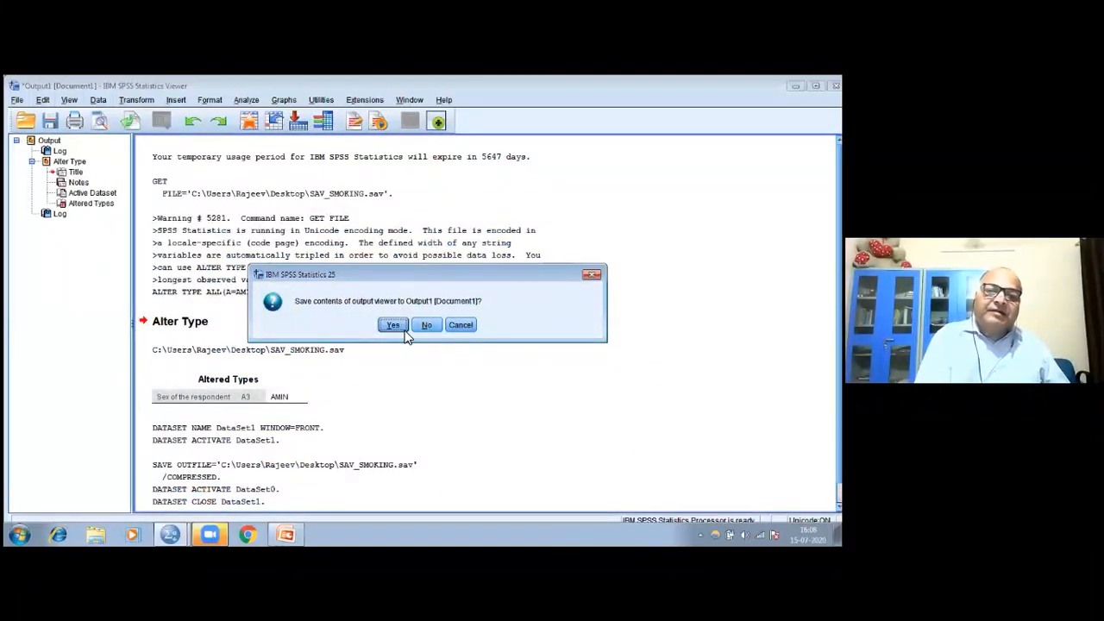
{"action": "left_click", "coordinate": [395, 334]}
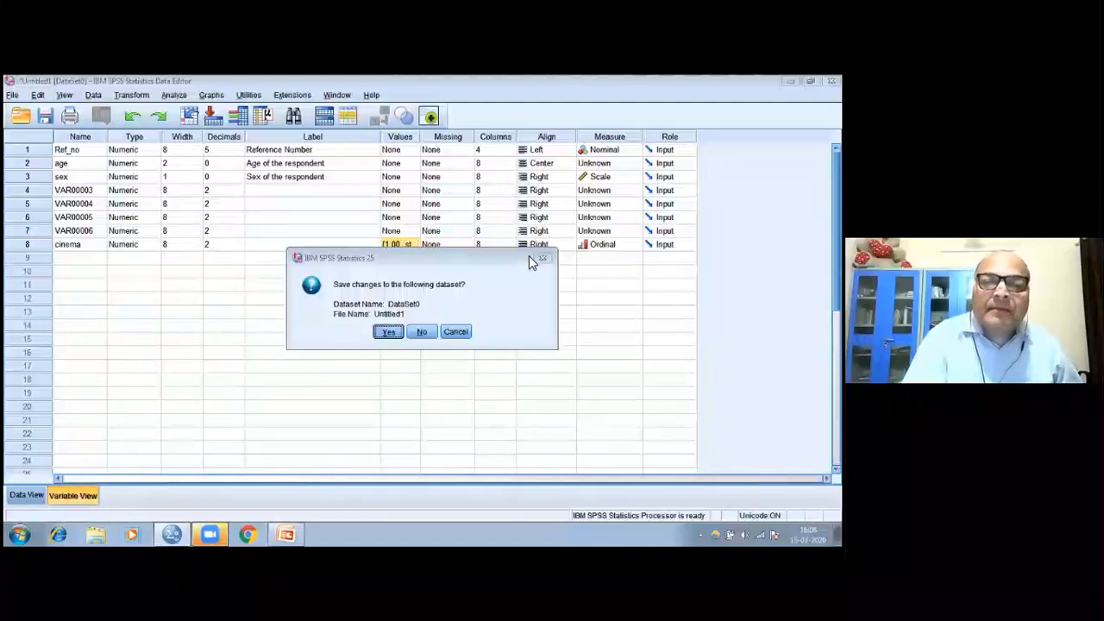
{"action": "key", "text": "Return"}
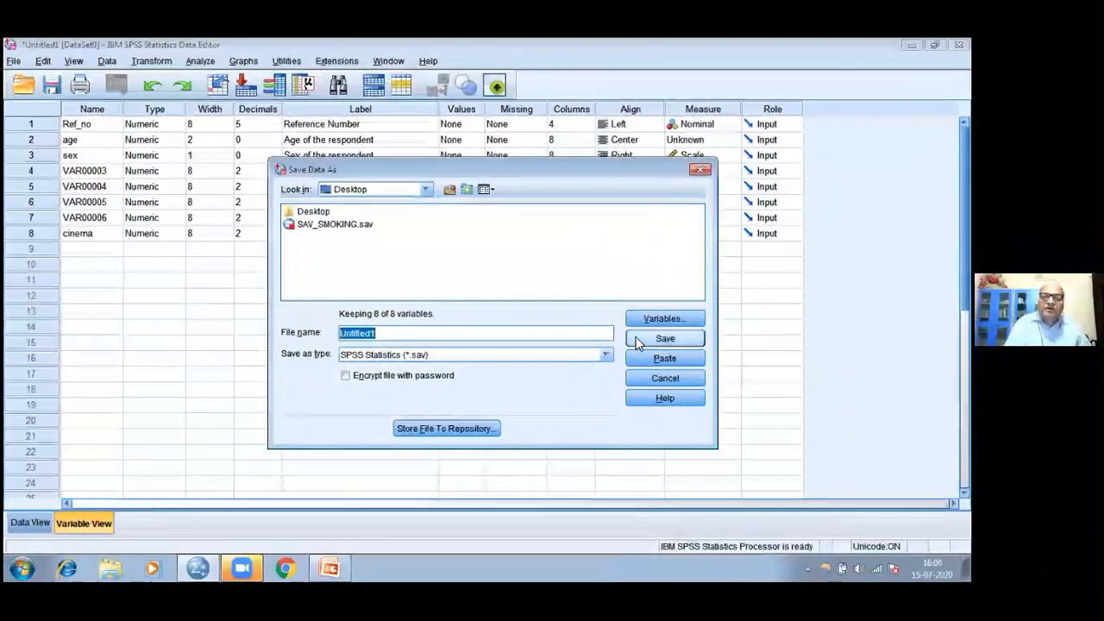
{"action": "left_click", "coordinate": [699, 171]}
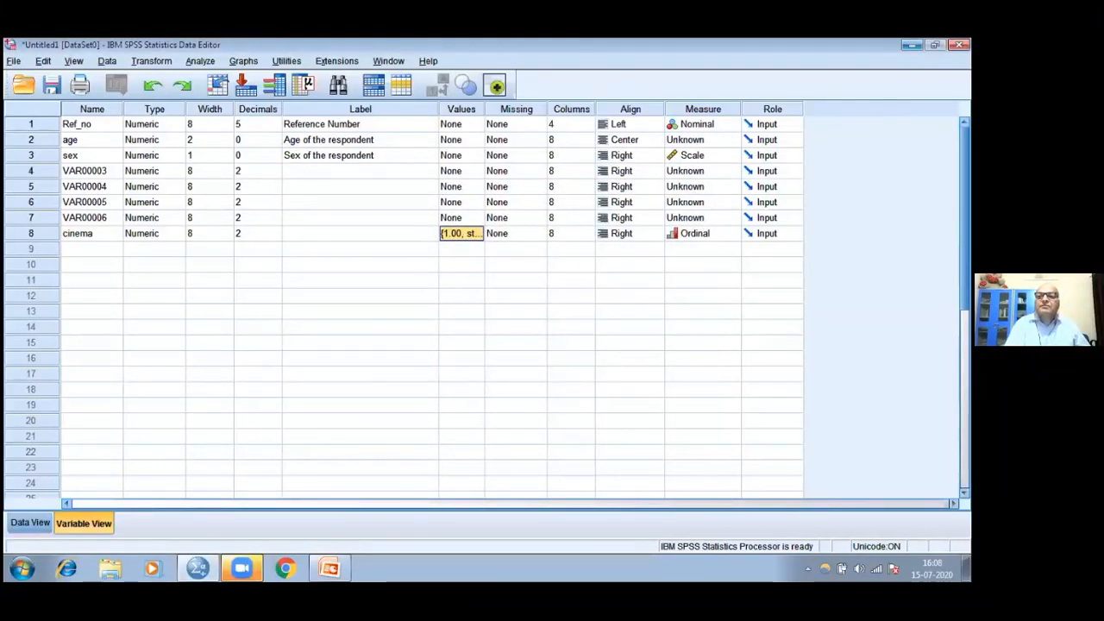
{"action": "left_click", "coordinate": [911, 45]}
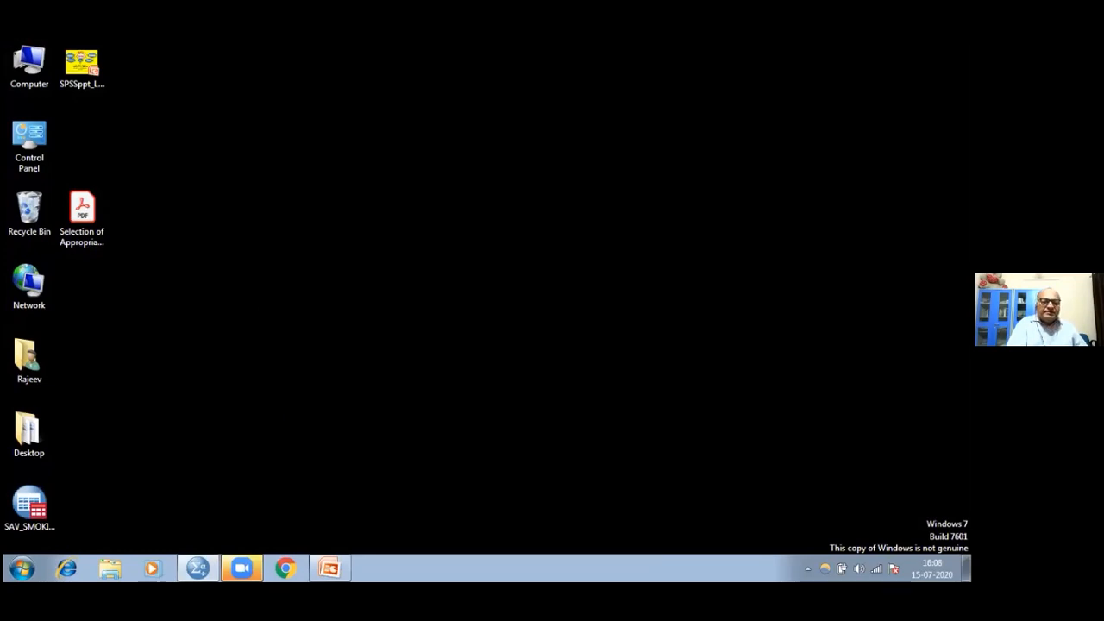
{"action": "left_click", "coordinate": [203, 568]}
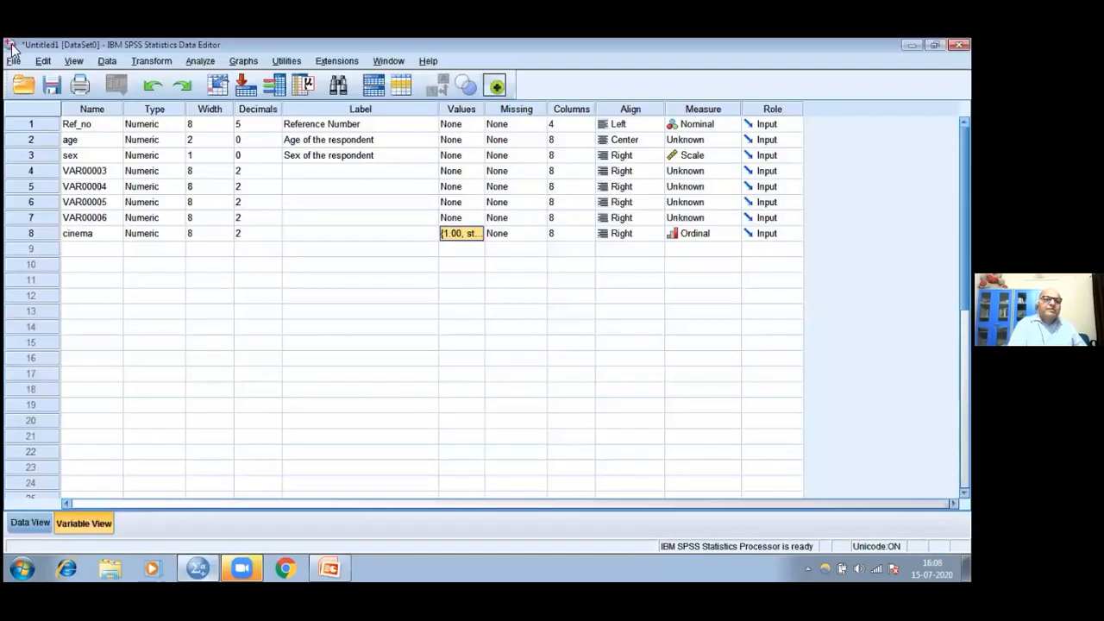
Start opening a data file and browse into the Desktop subfolder
{"action": "left_click", "coordinate": [23, 88]}
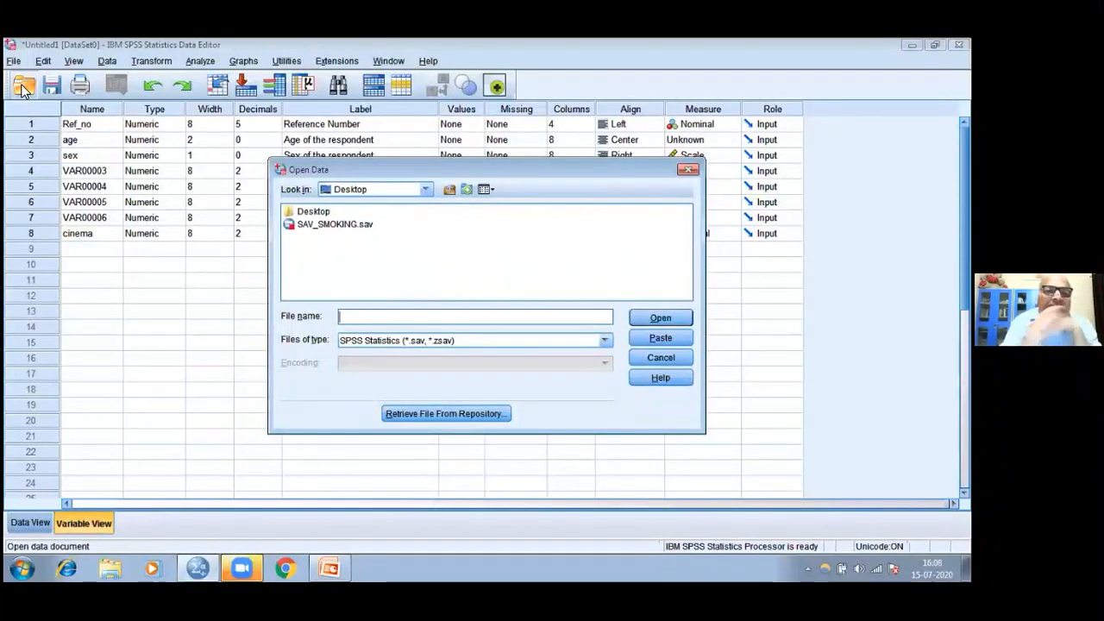
{"action": "left_click", "coordinate": [425, 189]}
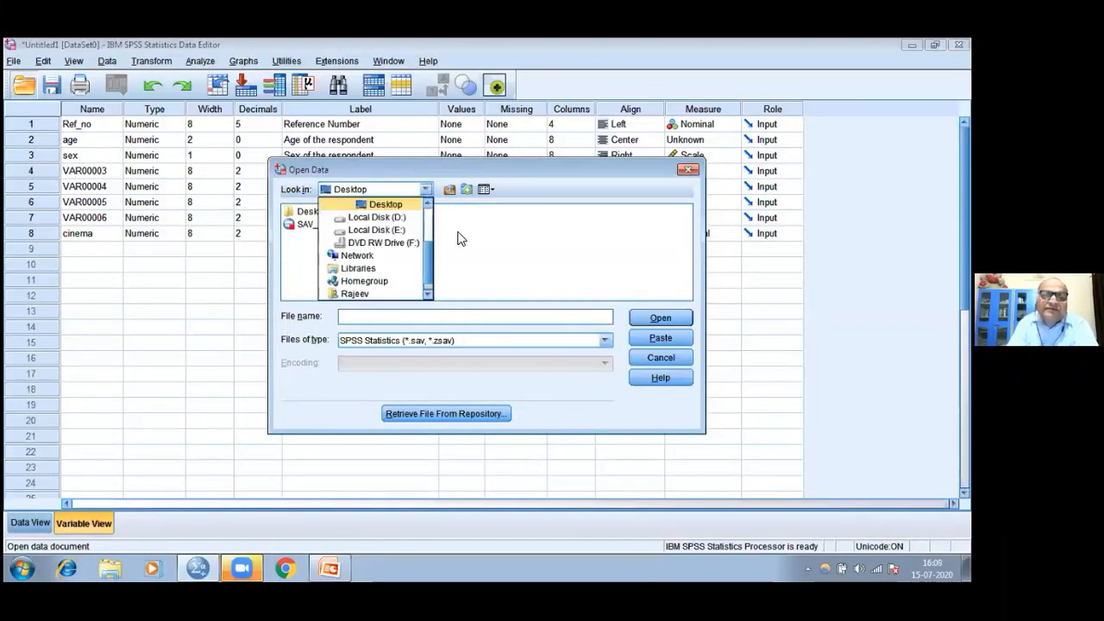
{"action": "left_click", "coordinate": [489, 245]}
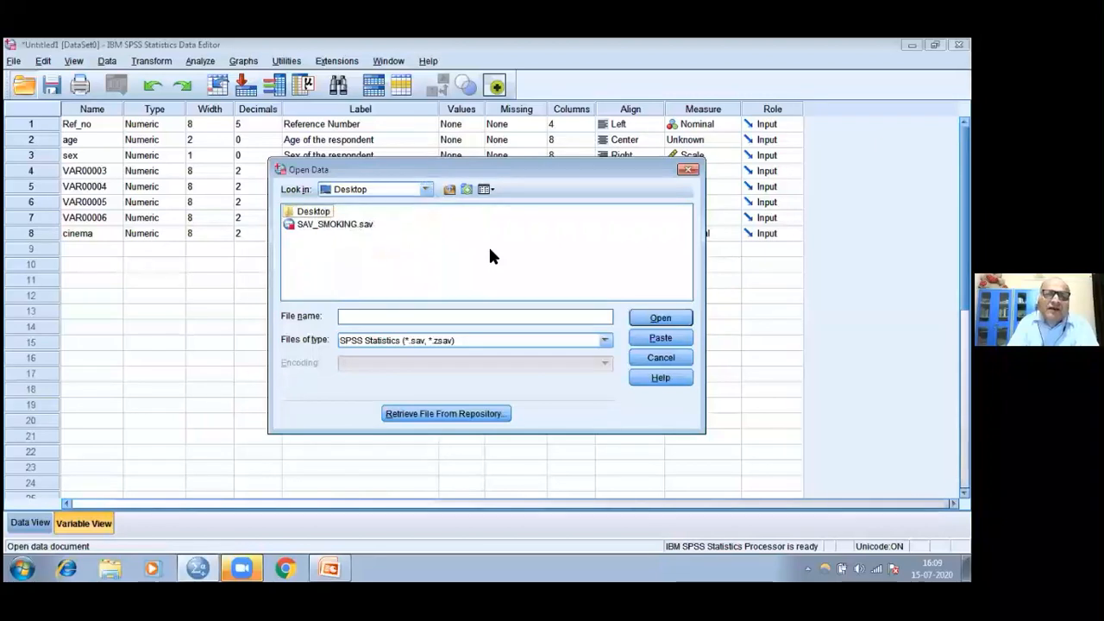
{"action": "left_click", "coordinate": [302, 216]}
{"action": "left_click", "coordinate": [302, 218]}
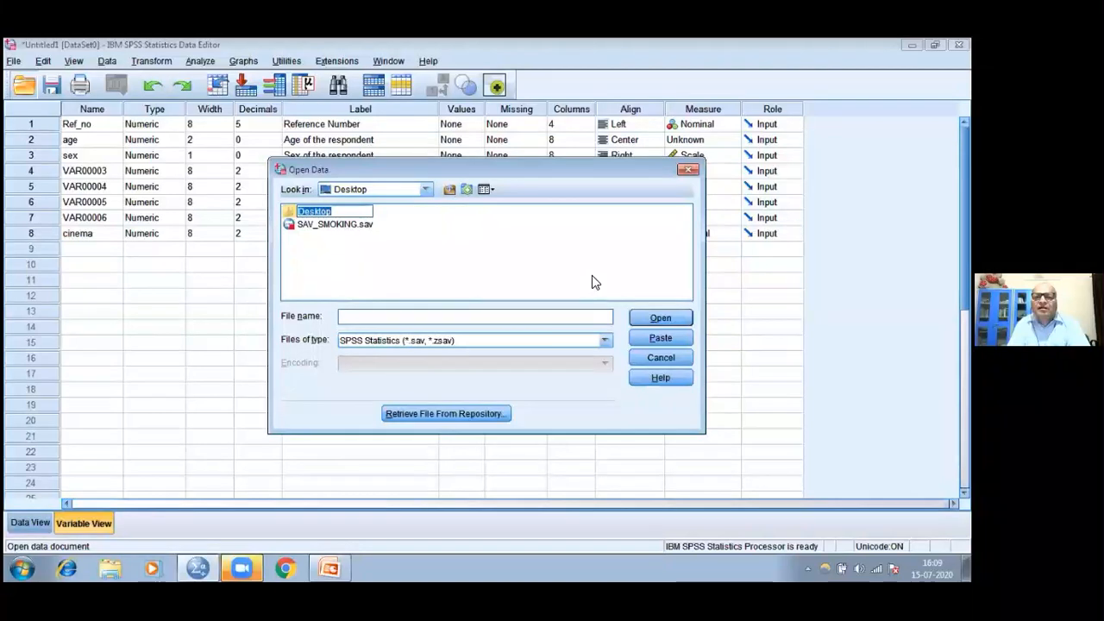
{"action": "left_click", "coordinate": [653, 317]}
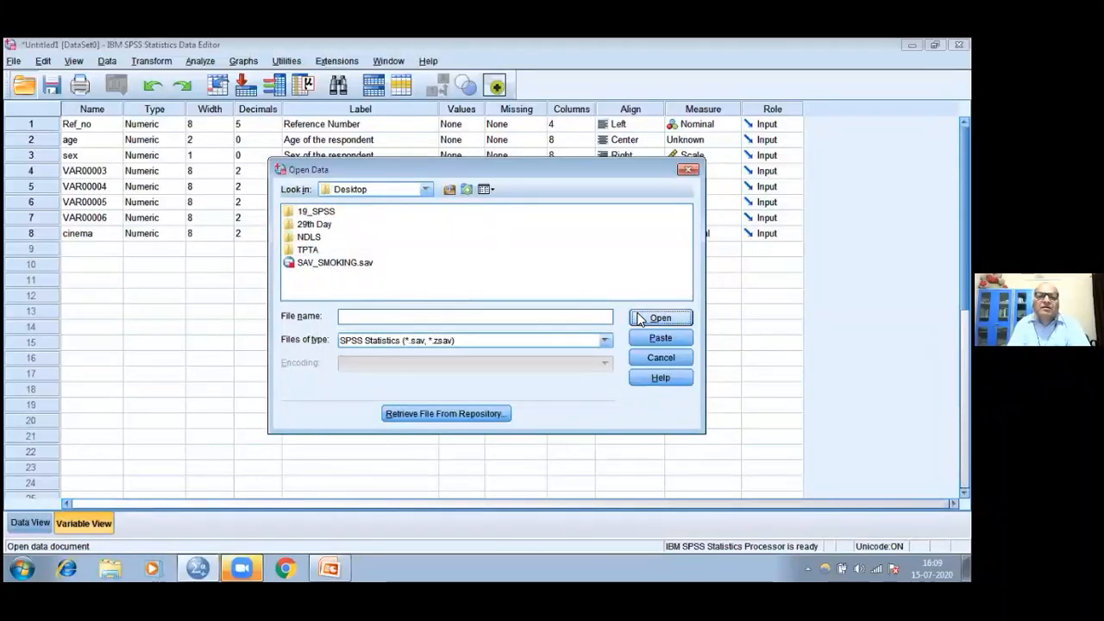
Review the available locations and file types, filter the list to Excel (*.xls, *.xlsx, *.xlsm), and close the dialog without opening a file
{"action": "left_click", "coordinate": [425, 189]}
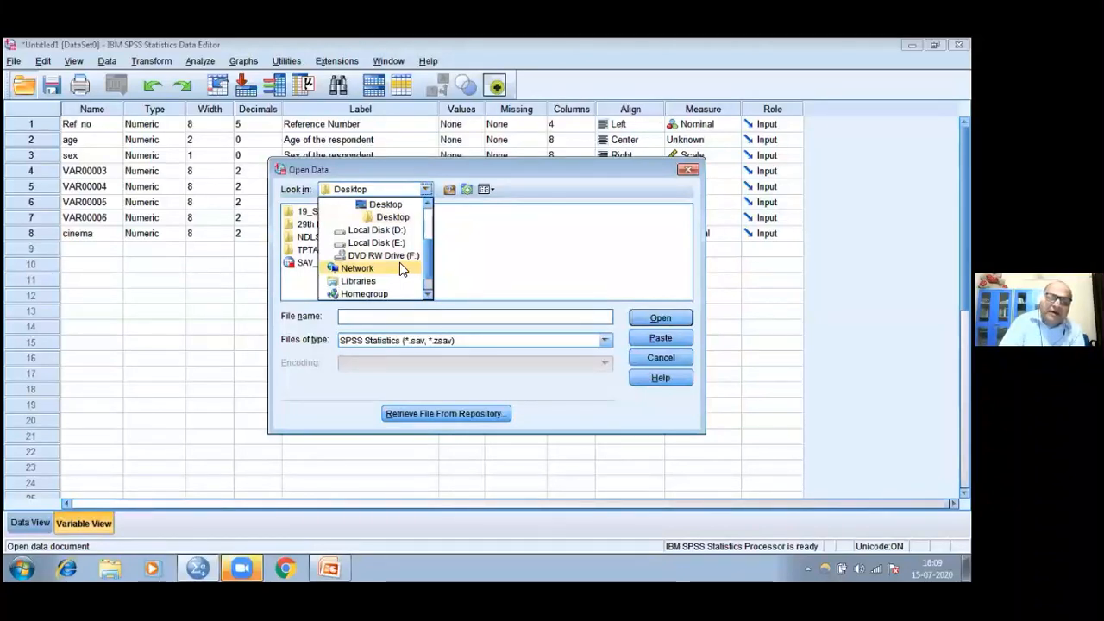
{"action": "left_click", "coordinate": [482, 245]}
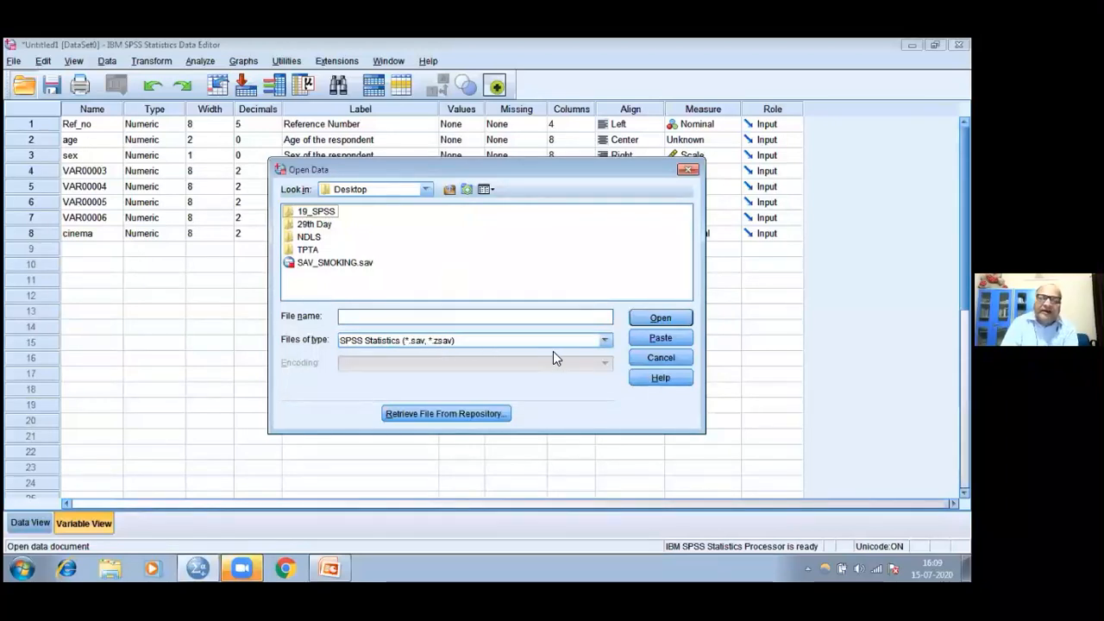
{"action": "left_click", "coordinate": [607, 341]}
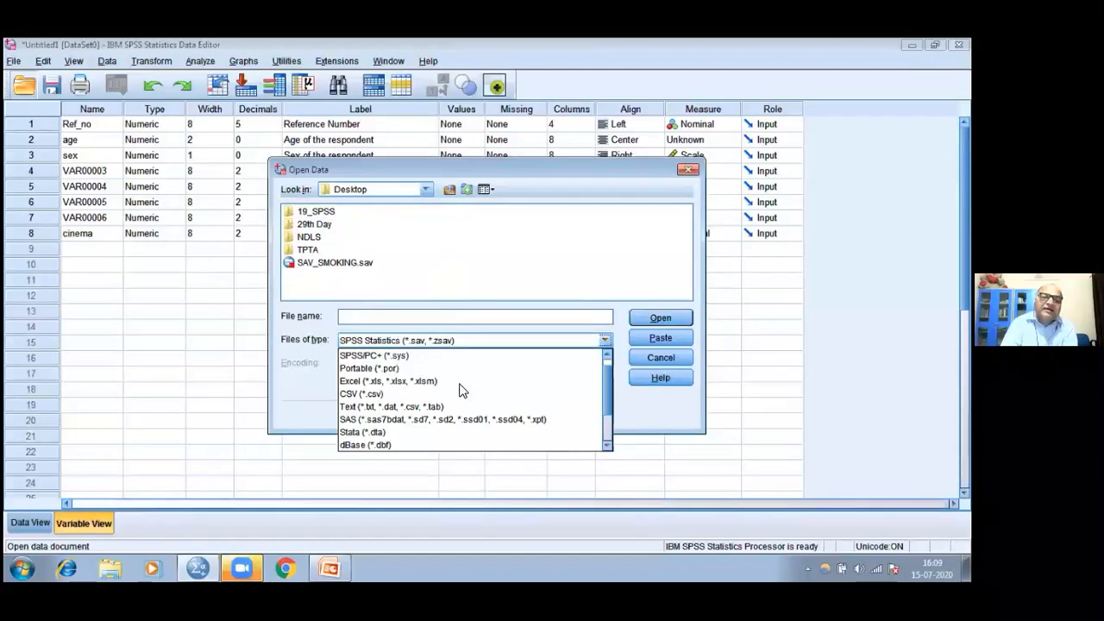
{"action": "left_click", "coordinate": [459, 382]}
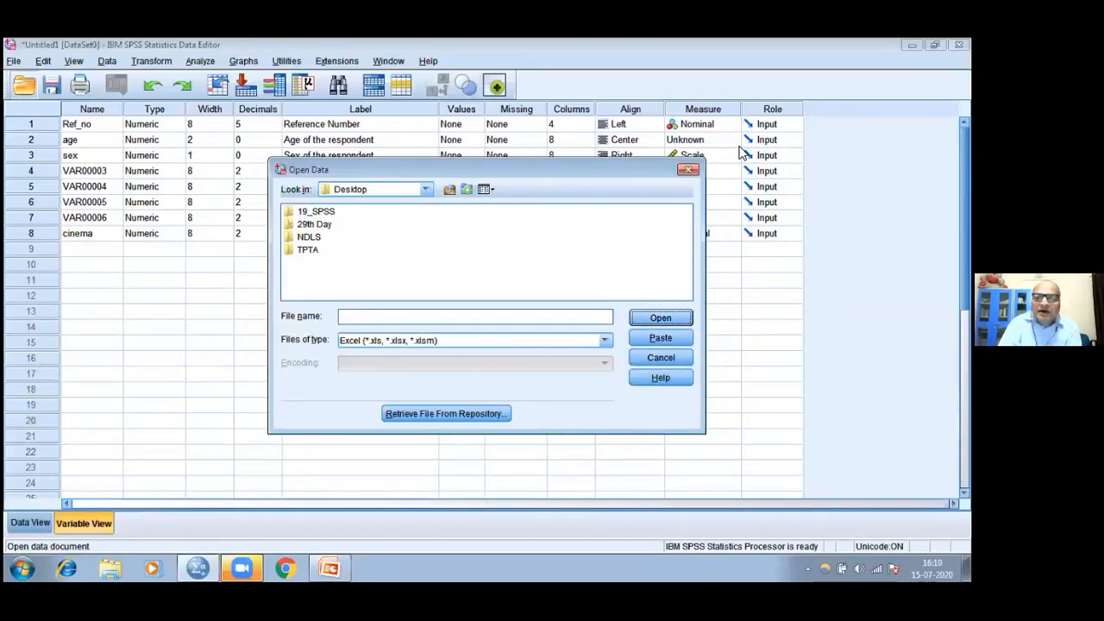
{"action": "left_click", "coordinate": [690, 171]}
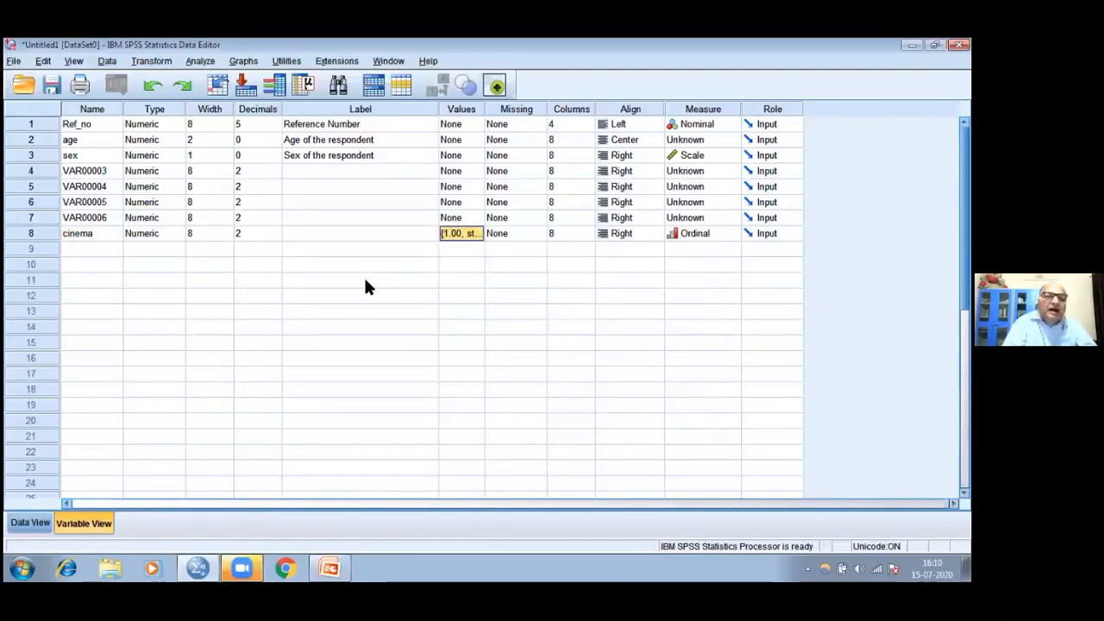
Compare the Data View and Variable View of the Untitled1 dataset, ending in Data View
{"action": "left_click", "coordinate": [37, 520]}
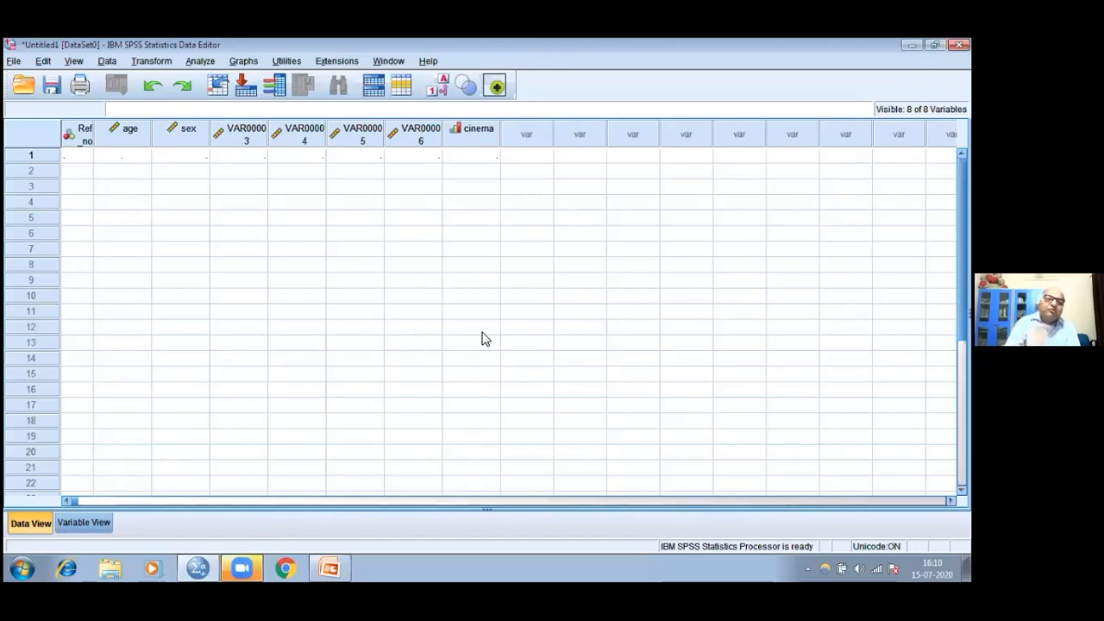
{"action": "left_click", "coordinate": [84, 522]}
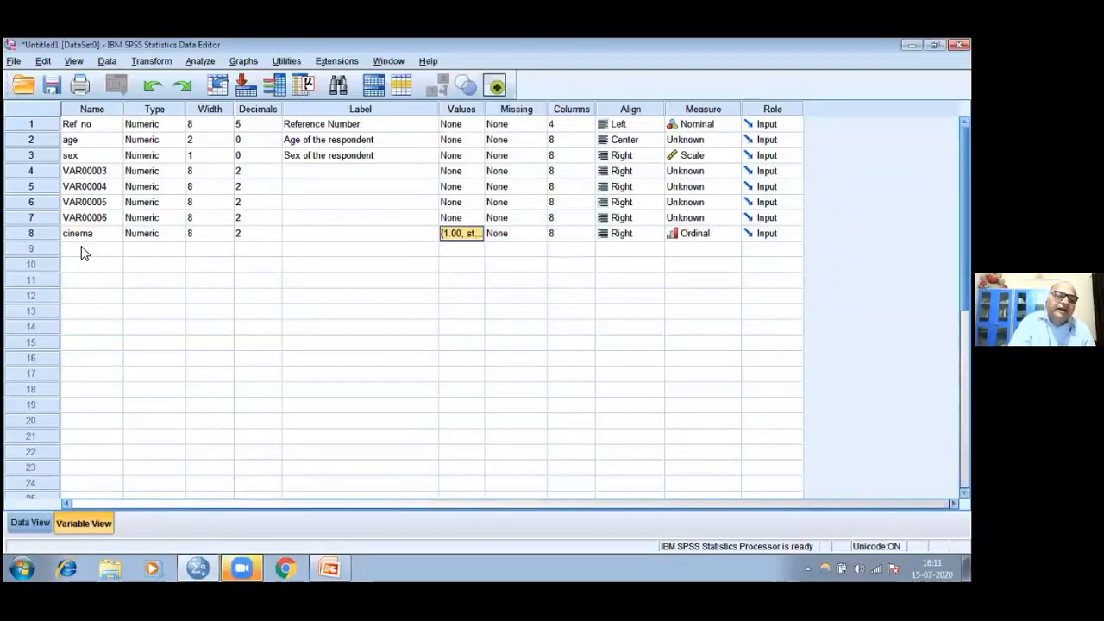
{"action": "left_click", "coordinate": [33, 523]}
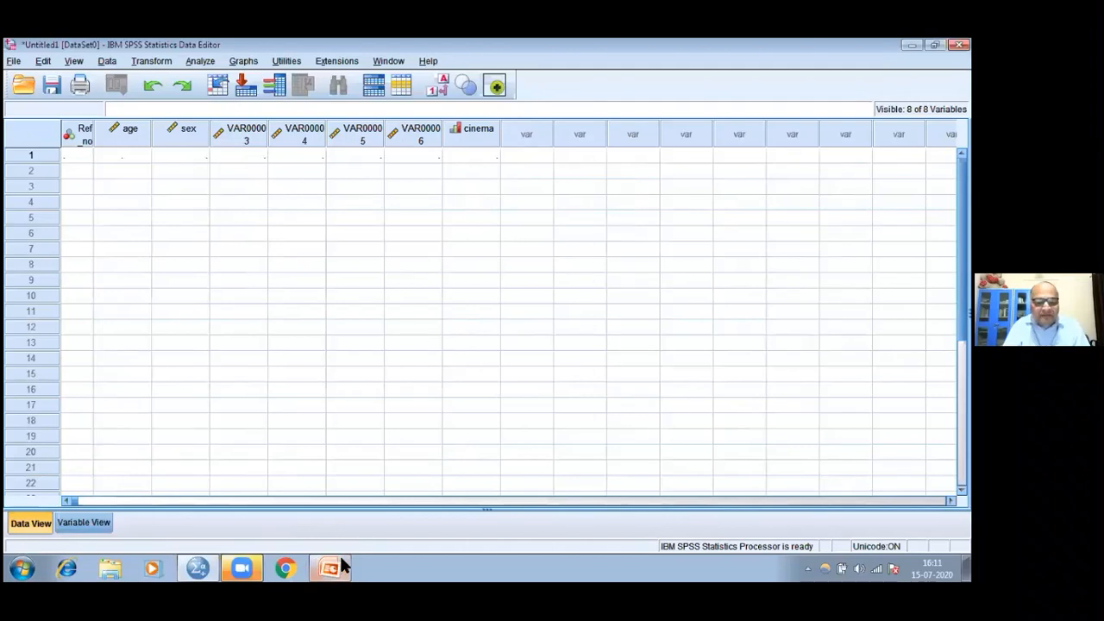
Switch to the SPSSppt_LU_MBA presentation in PowerPoint, show the Smoking Questionnaire slide full screen, and end the slide show
{"action": "key", "text": "alt+Tab"}
{"action": "key", "text": "Tab"}
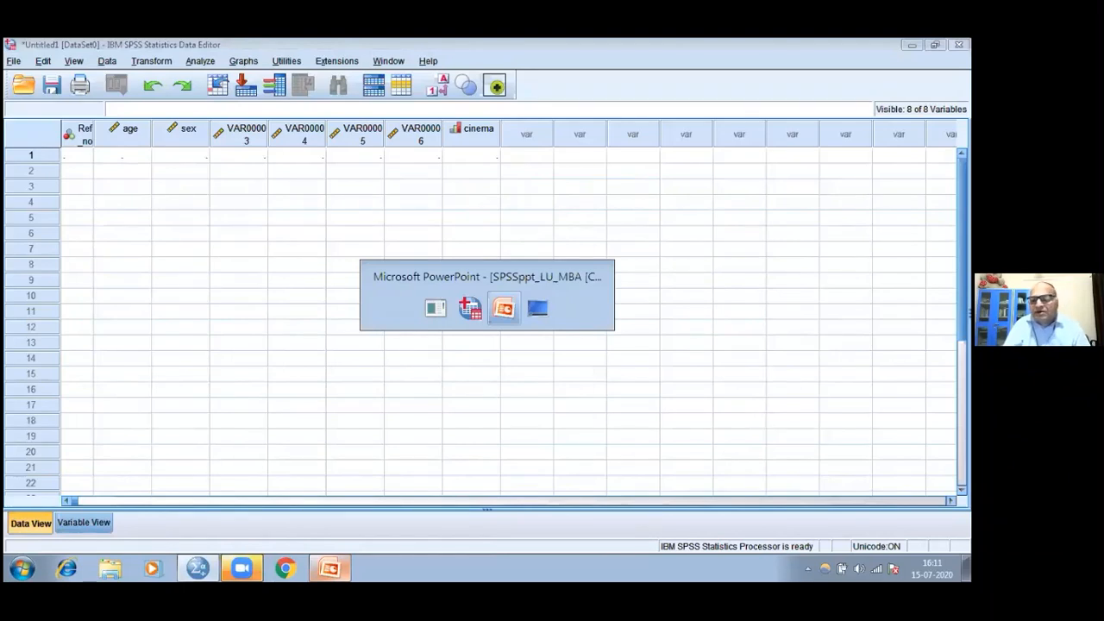
{"action": "key", "text": "alt+Tab"}
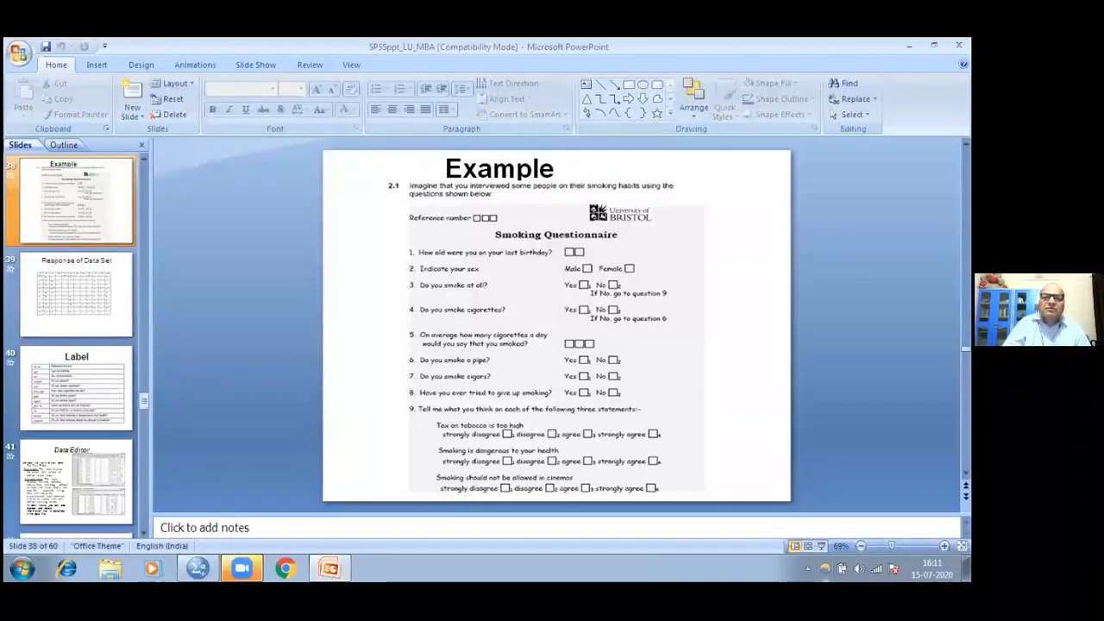
{"action": "key", "text": "shift+F5"}
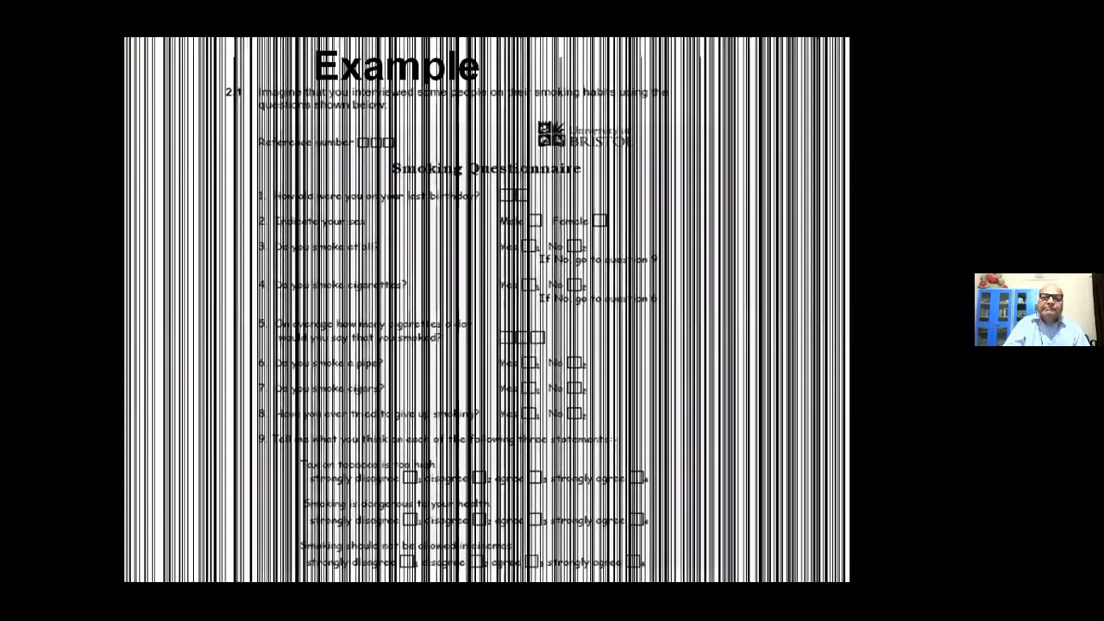
{"action": "key", "text": "Escape"}
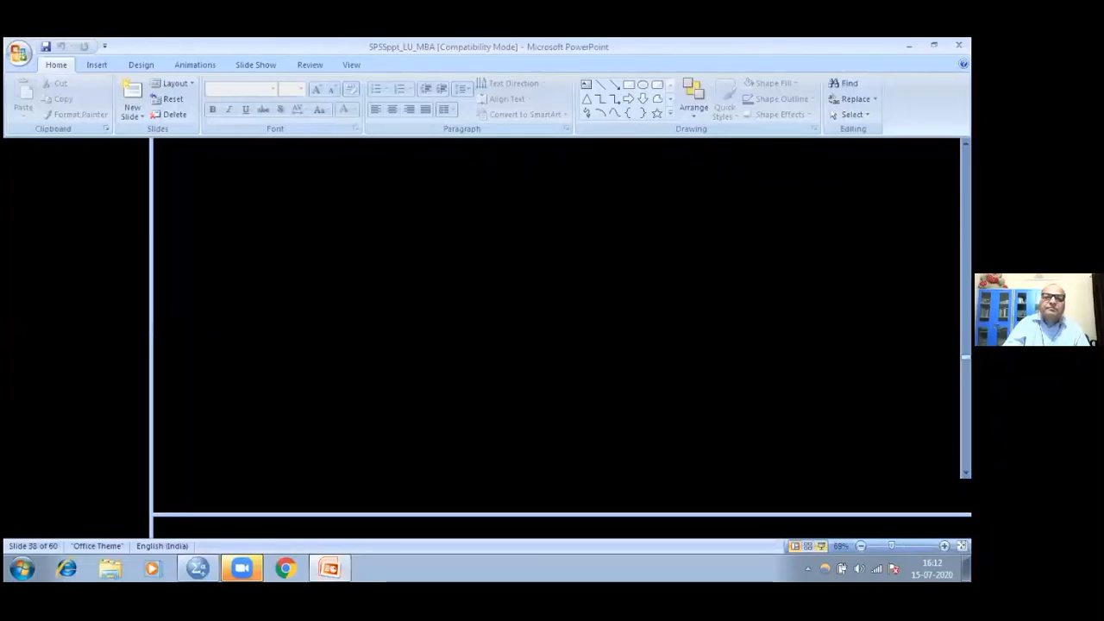